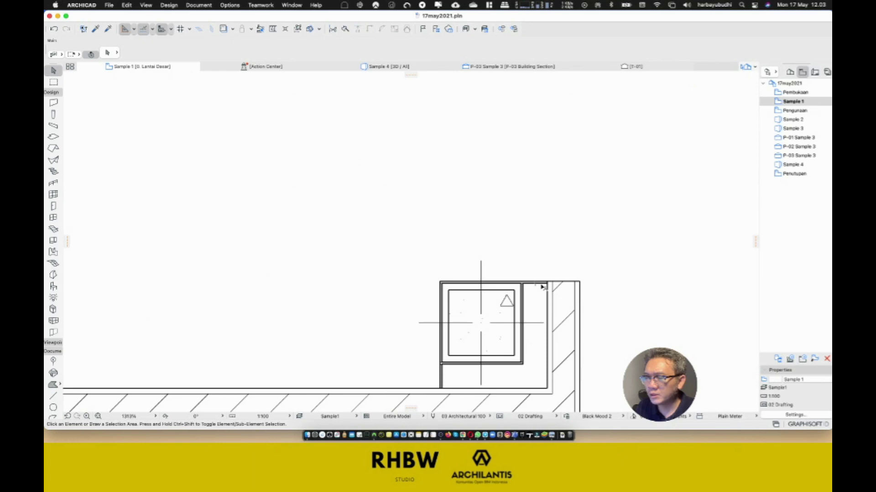
- Stretch the upper-left corner of the middle-left column's cladding to the inner face of the adjacent wall
scroll(557, 329, down, 5)
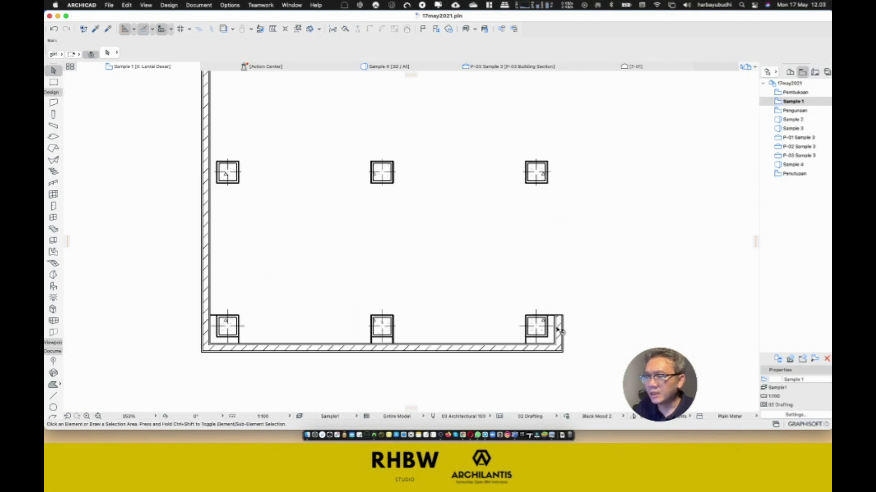
middle_drag(370, 242, 440, 274)
scroll(325, 246, up, 2)
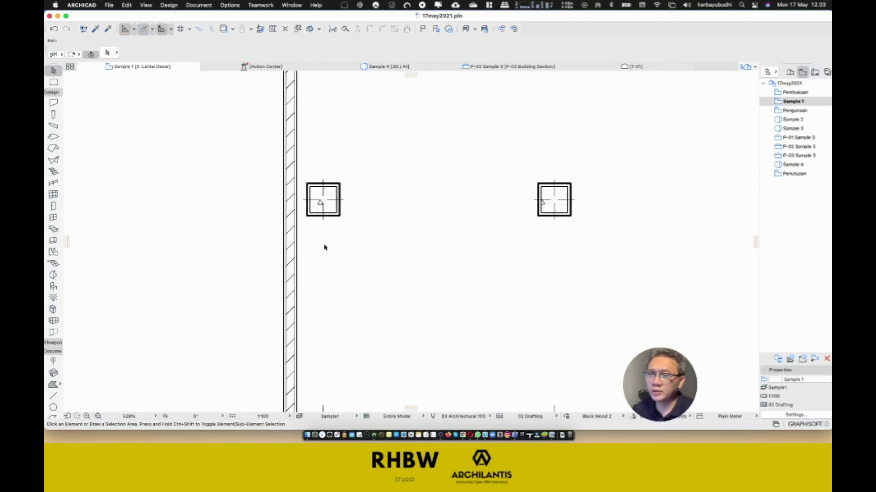
middle_drag(325, 247, 344, 293)
scroll(344, 293, down, 2)
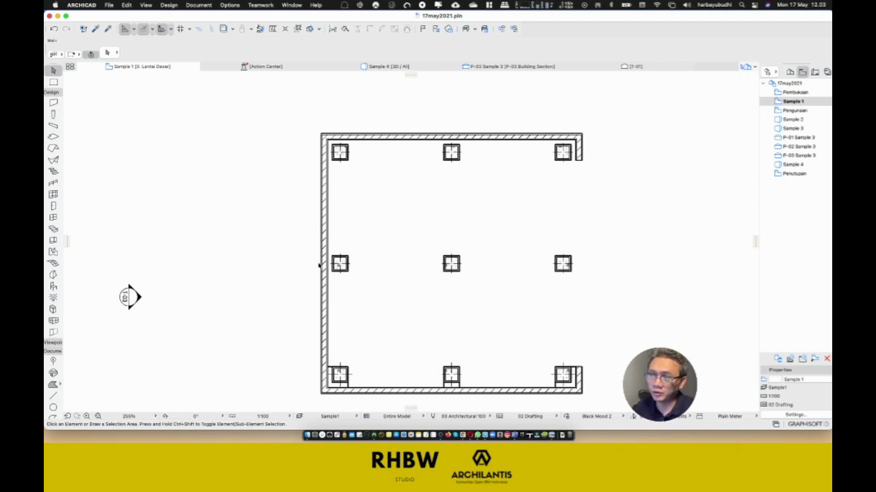
scroll(326, 260, up, 5)
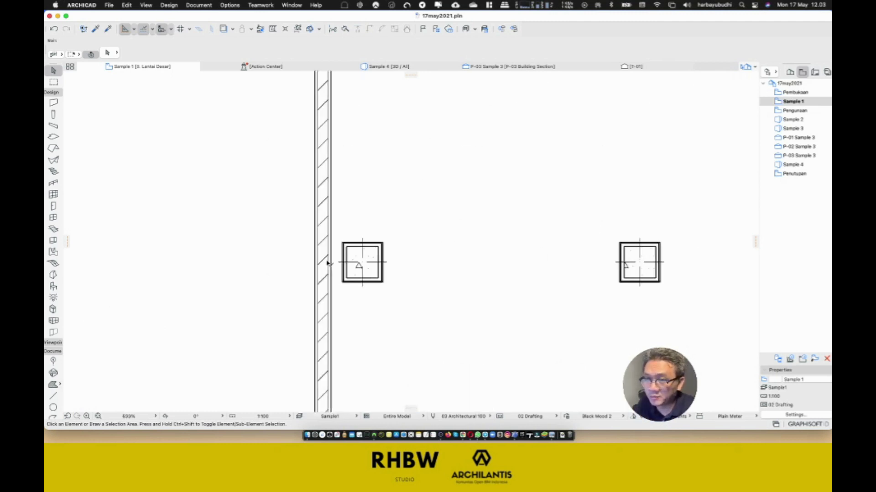
click(409, 243)
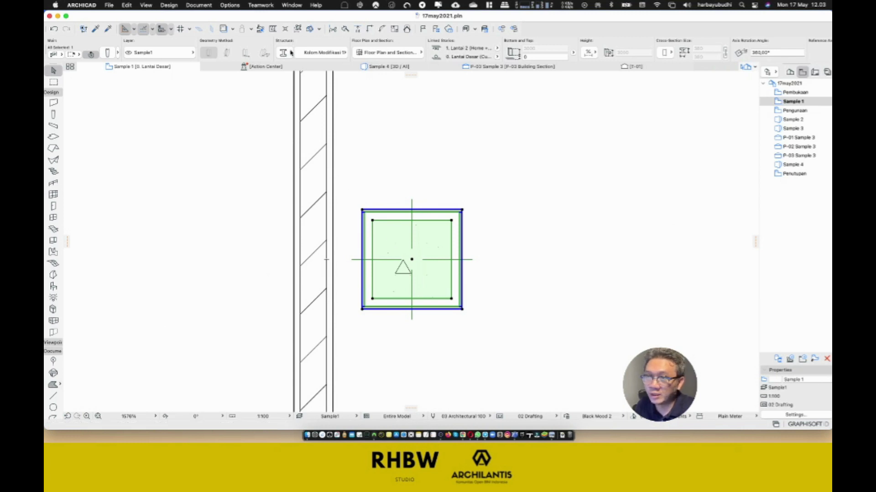
scroll(365, 223, up, 2)
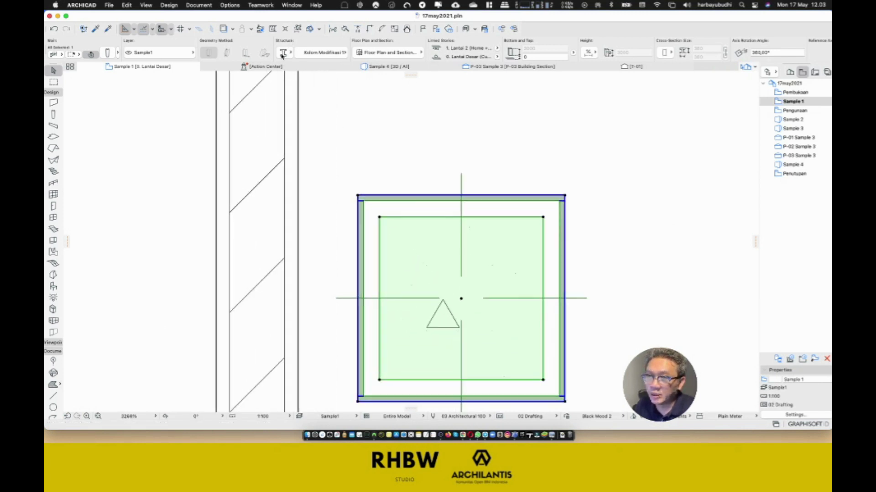
middle_drag(400, 285, 471, 276)
scroll(402, 197, up, 2)
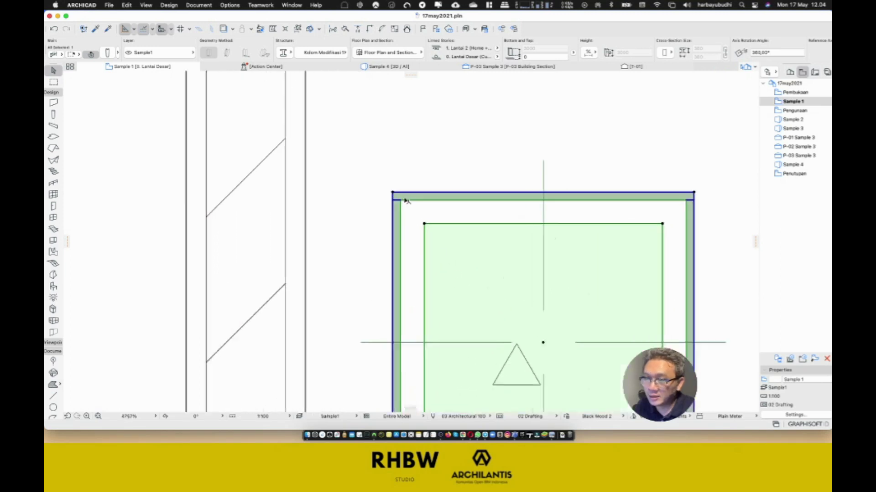
click(388, 192)
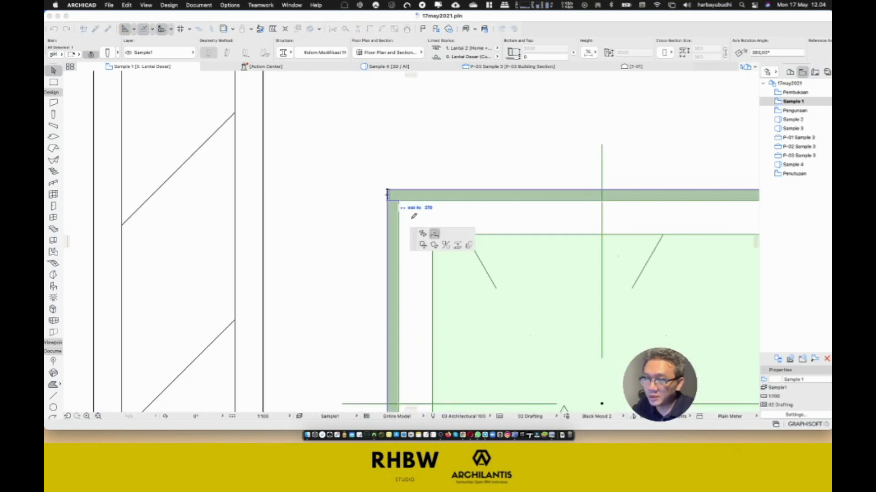
click(437, 237)
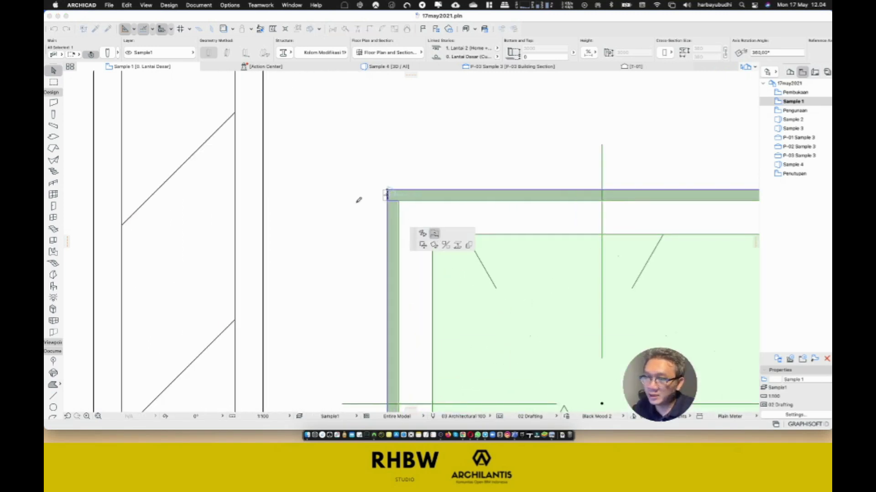
scroll(324, 195, down, 8)
- Stretch the lower-left corner of the same column's cladding to the inner wall face, closing the gap
scroll(340, 161, up, 5)
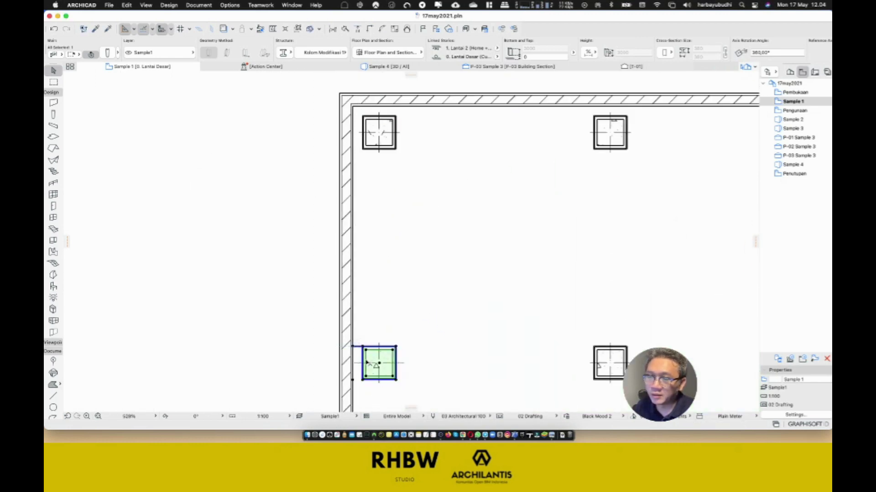
scroll(365, 376, up, 6)
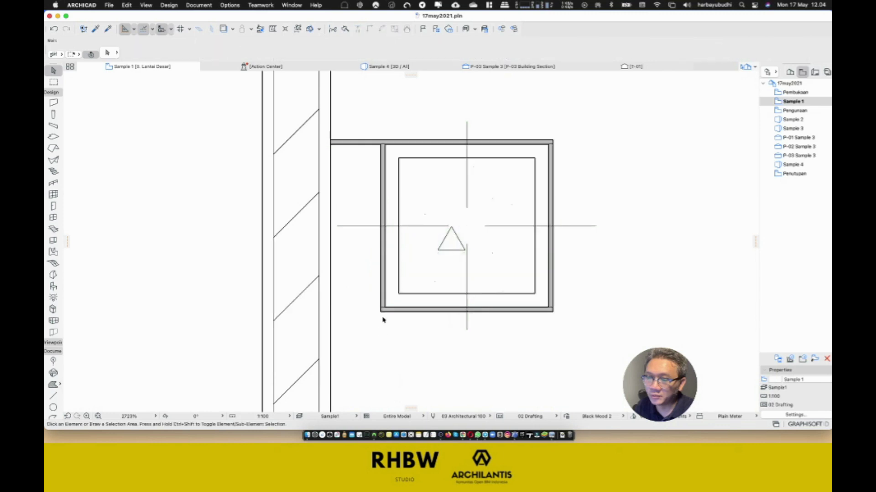
scroll(380, 313, up, 2)
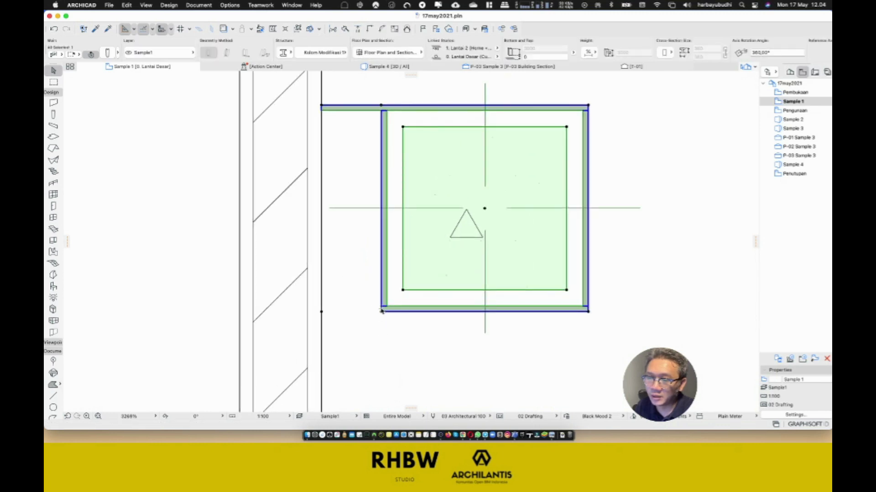
click(382, 311)
click(321, 312)
click(377, 354)
- Stretch the upper-right cladding corner of the column in the plan's upper-left corner to the horizontal wall's inner face
scroll(421, 260, down, 10)
middle_drag(430, 205, 413, 371)
middle_drag(395, 242, 395, 292)
scroll(390, 247, up, 1)
scroll(390, 247, up, 4)
click(377, 227)
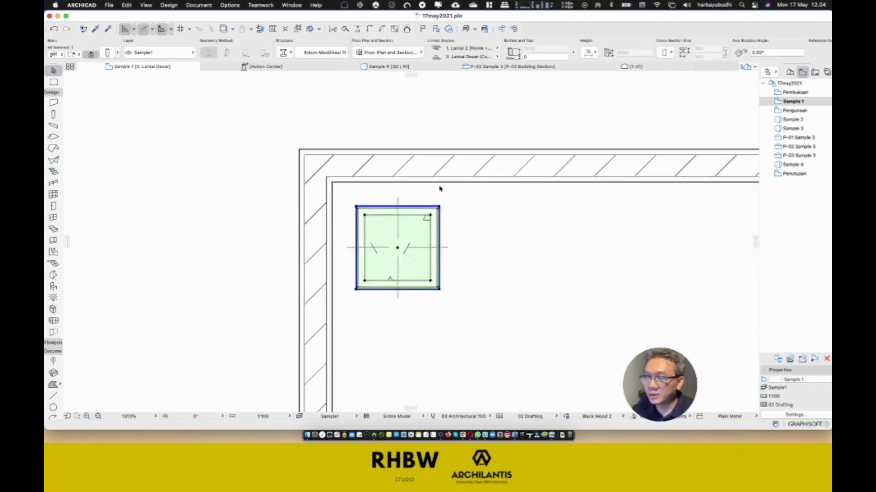
scroll(439, 219, up, 4)
click(450, 217)
scroll(438, 223, up, 3)
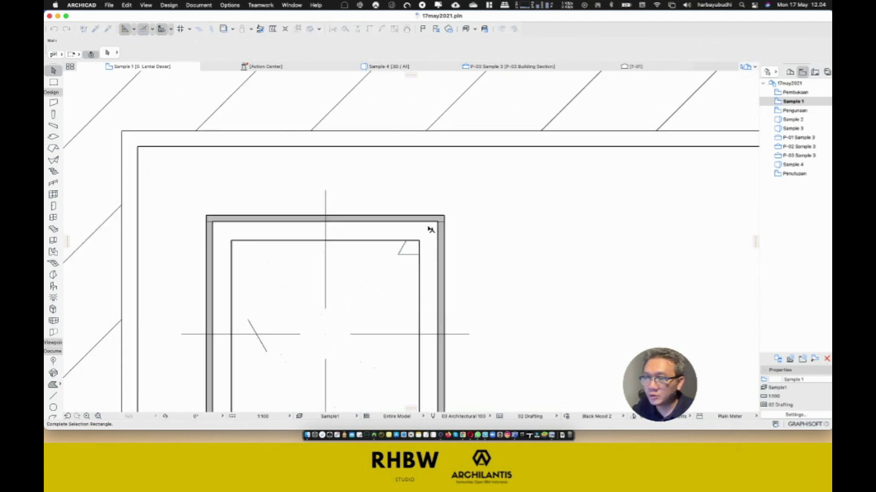
click(444, 222)
click(446, 220)
scroll(455, 180, down, 3)
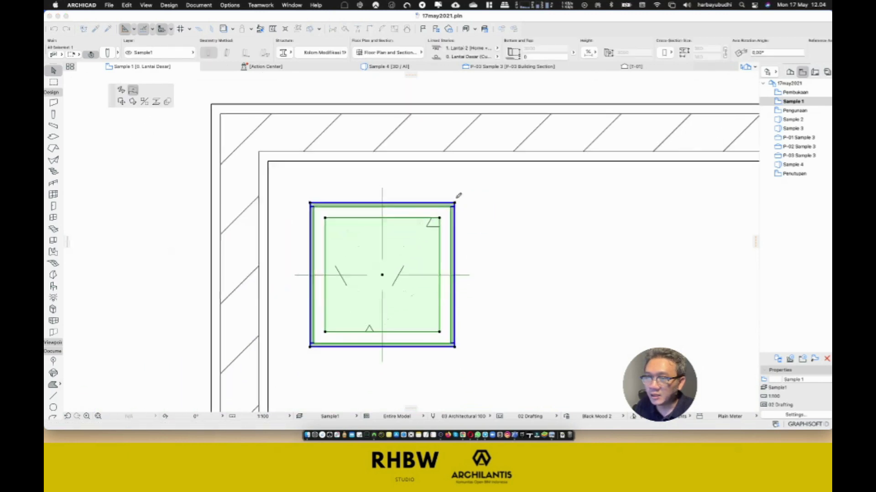
click(269, 164)
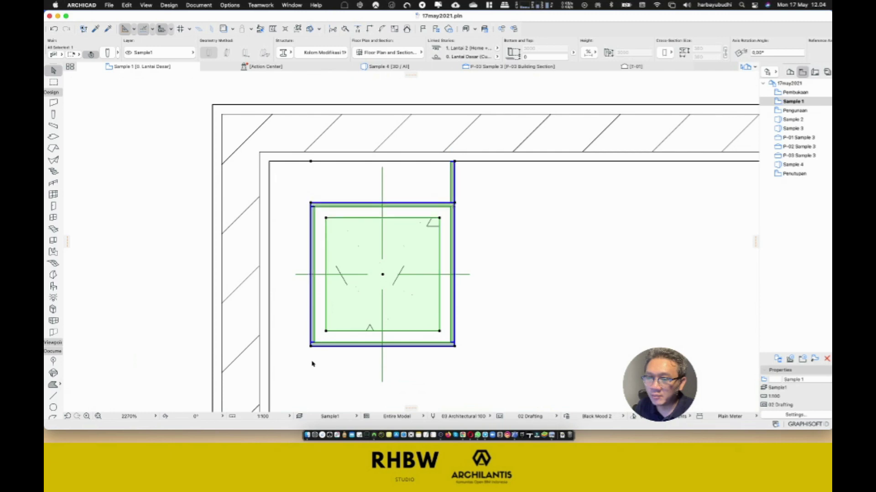
- Extend that corner column's lower-left cladding corner to the vertical wall's inner face and deselect the column
scroll(313, 353, up, 5)
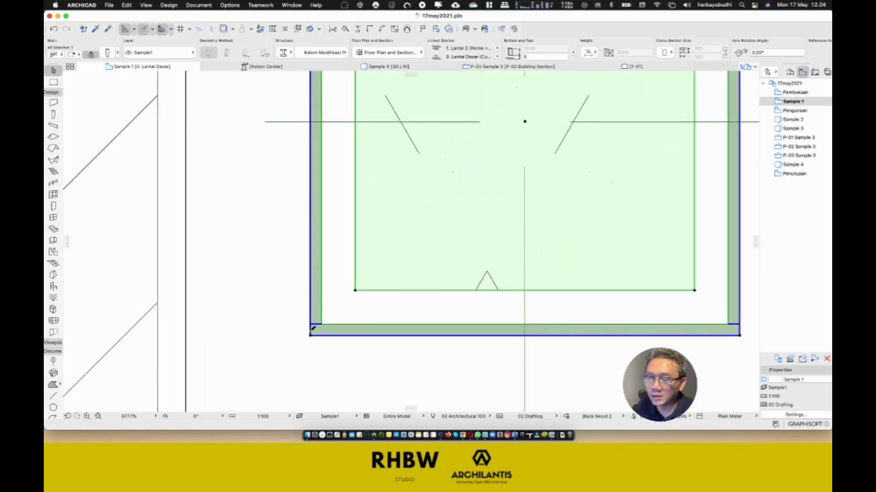
click(313, 327)
scroll(292, 331, down, 5)
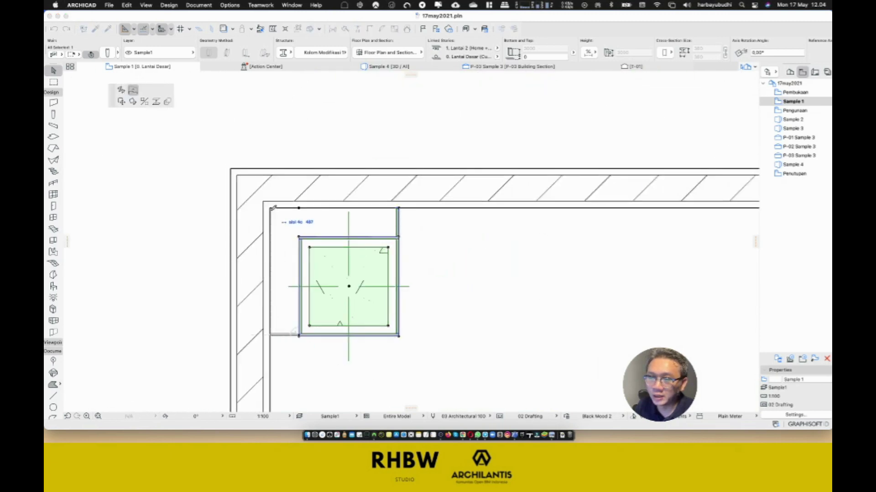
click(270, 209)
click(295, 146)
- Open the Pengunaan view to examine which design tools are circled in its toolbox illustration
scroll(395, 304, down, 1)
middle_drag(396, 306, 392, 198)
scroll(392, 291, down, 5)
middle_drag(396, 292, 383, 198)
scroll(378, 284, down, 2)
middle_drag(403, 289, 352, 219)
scroll(381, 235, down, 1)
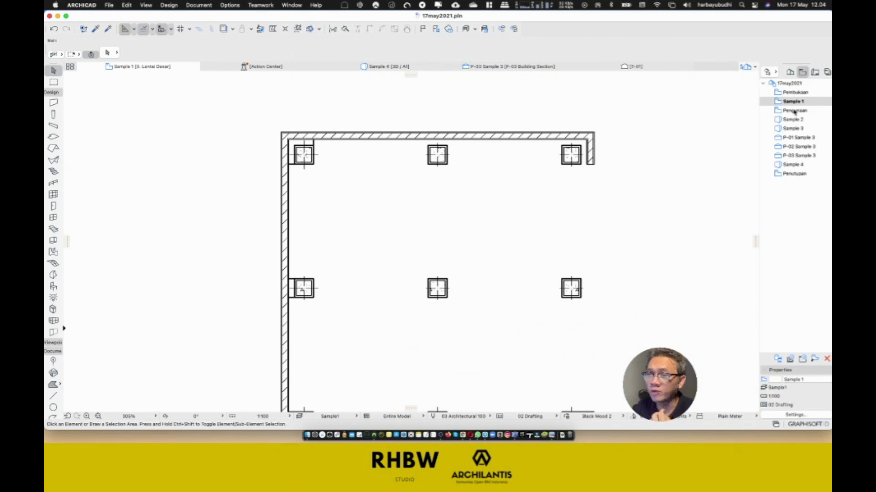
double_click(794, 112)
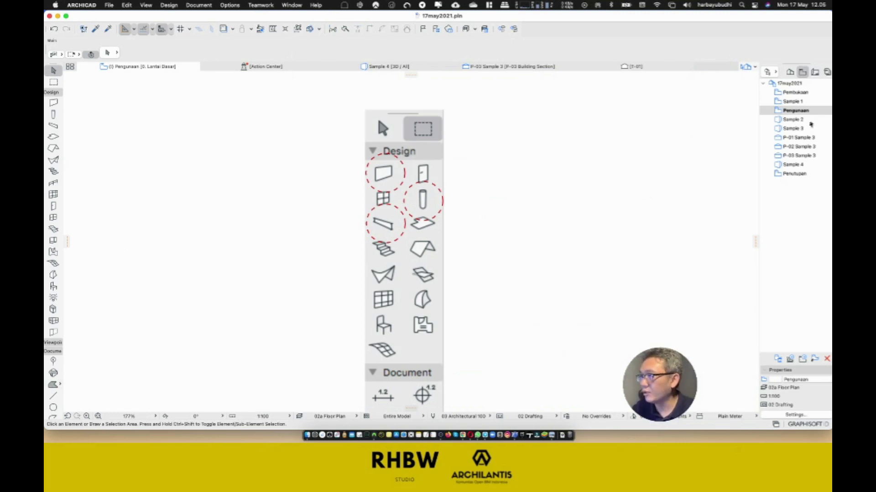
- Open the Sample 2 3D view and widen the web (Badan Lebar) of the precast concrete girder
click(798, 121)
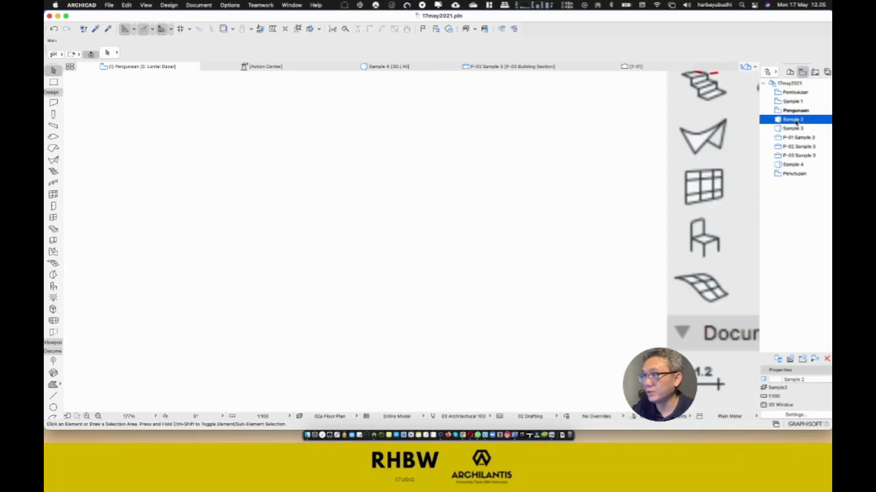
double_click(795, 122)
shift+middle_drag(529, 310, 392, 252)
scroll(393, 252, up, 5)
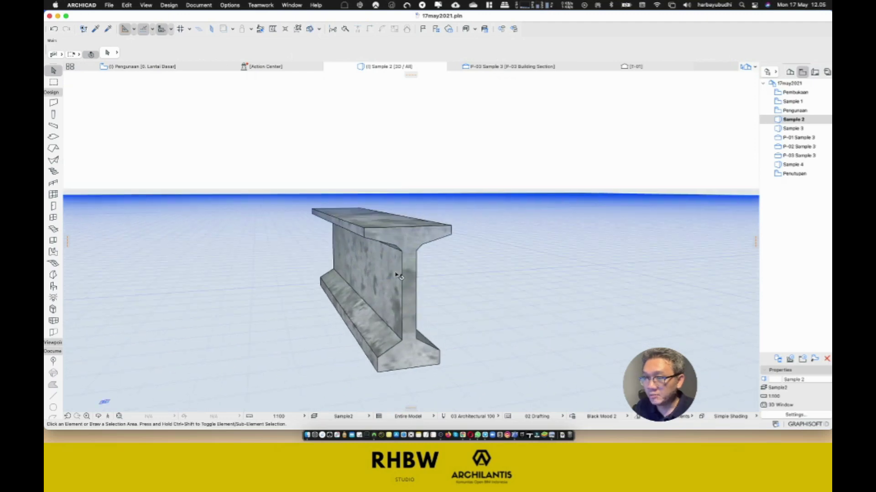
click(407, 274)
shift+middle_drag(408, 274, 431, 246)
click(428, 243)
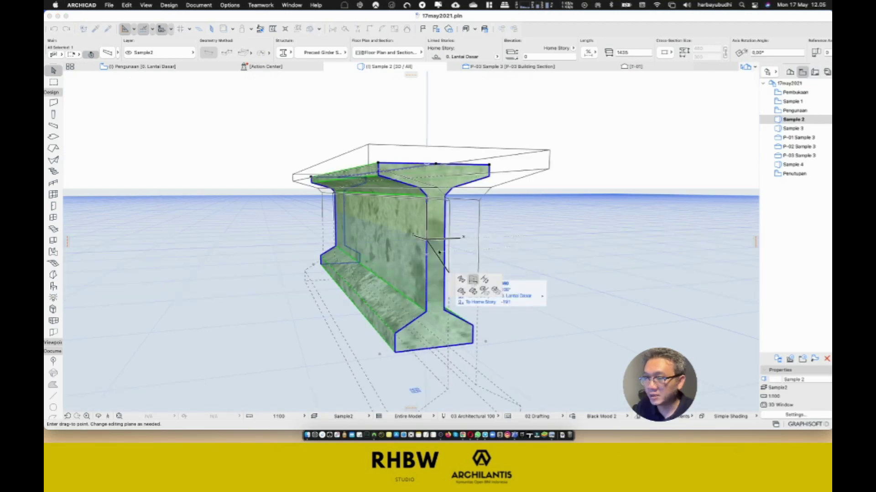
click(473, 279)
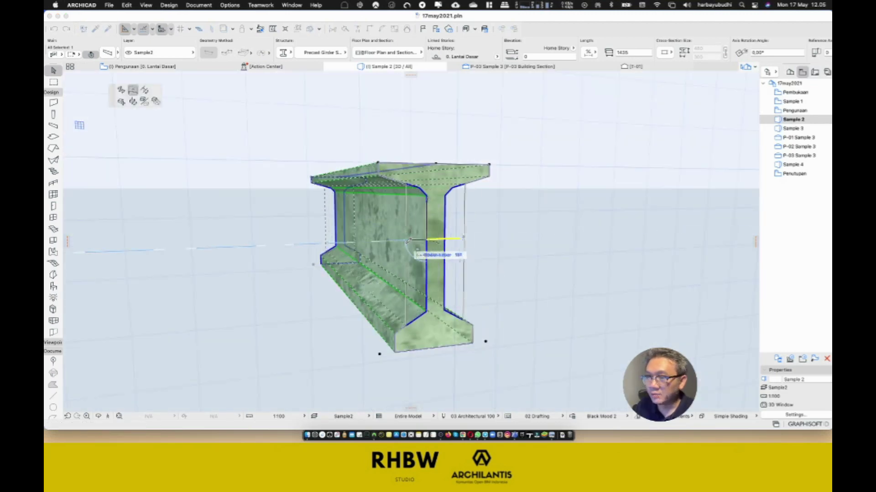
key(Escape)
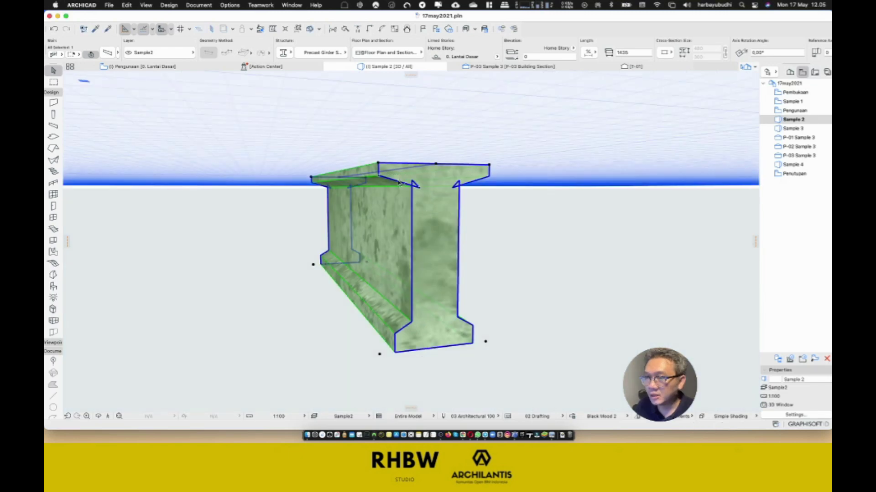
- Stretch the underside edge of the girder's top flange to a thickness (Base Atas Tebal) of about 130
click(399, 183)
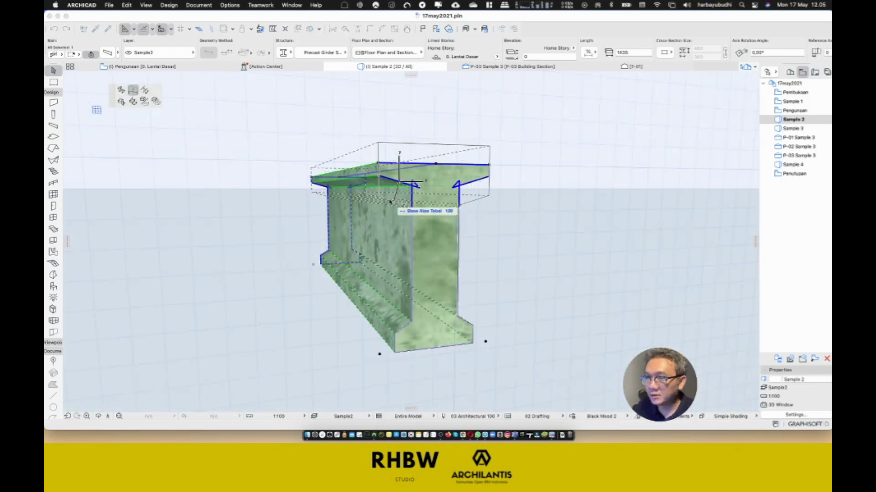
click(390, 202)
middle_drag(403, 303, 415, 260)
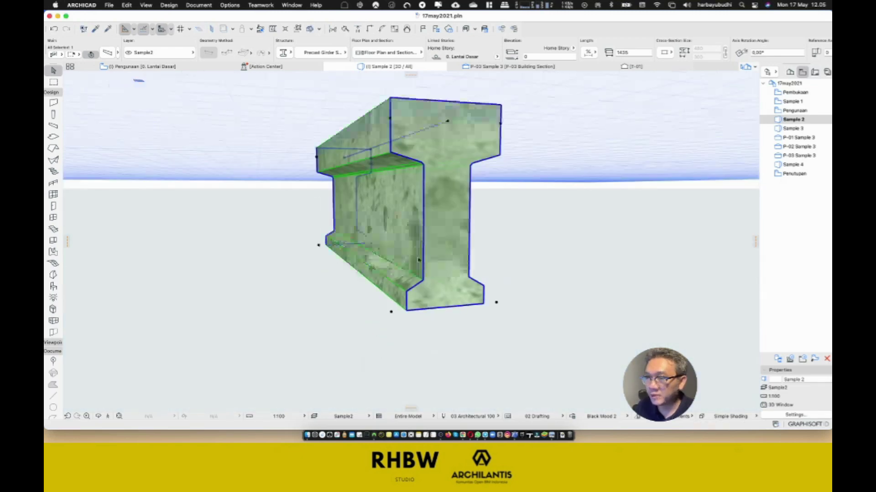
- Thicken the girder's bottom flange (Base Bawah Tebal) to about 220 and widen it beyond the top flange's width
click(434, 311)
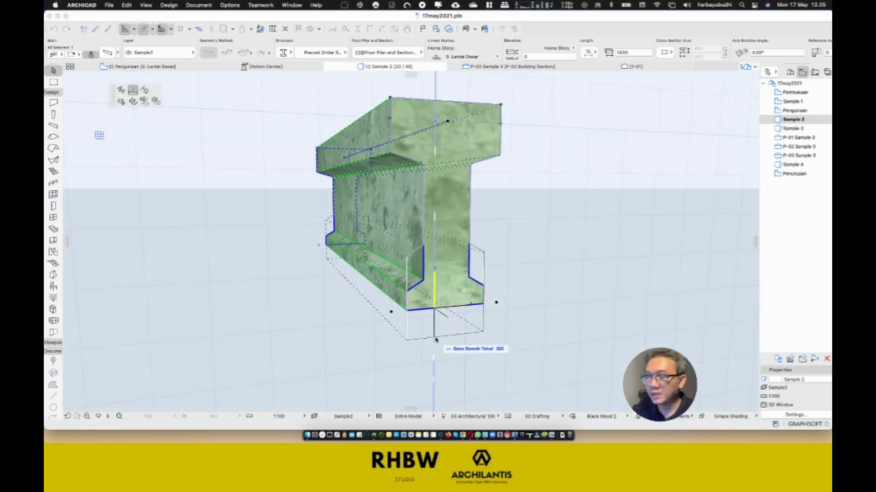
click(433, 342)
click(408, 284)
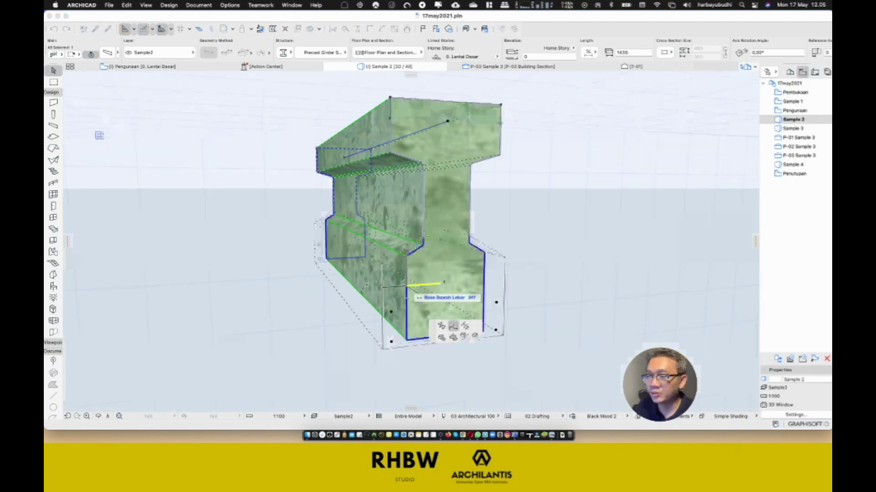
click(359, 291)
click(555, 212)
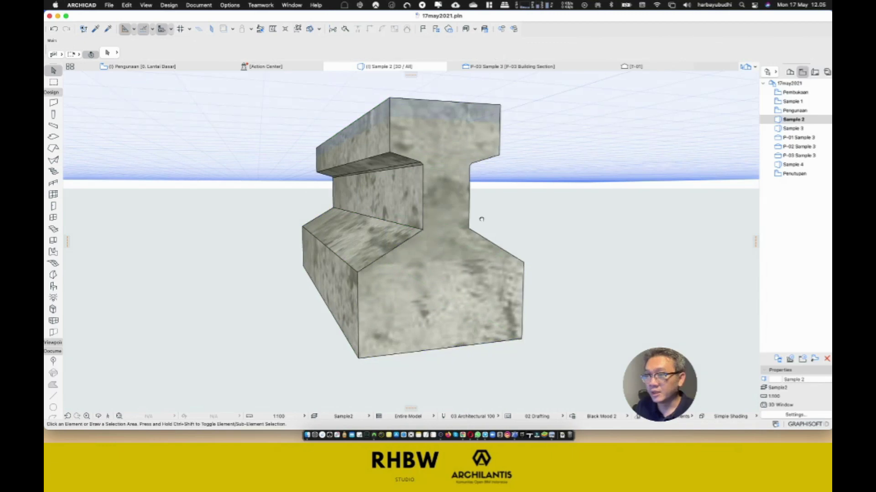
- Check the reshaped girder from above and open the Sample 3 3D view of the two room boxes
scroll(446, 297, down, 5)
scroll(433, 259, up, 5)
middle_drag(443, 255, 450, 271)
scroll(445, 292, down, 3)
scroll(446, 219, up, 3)
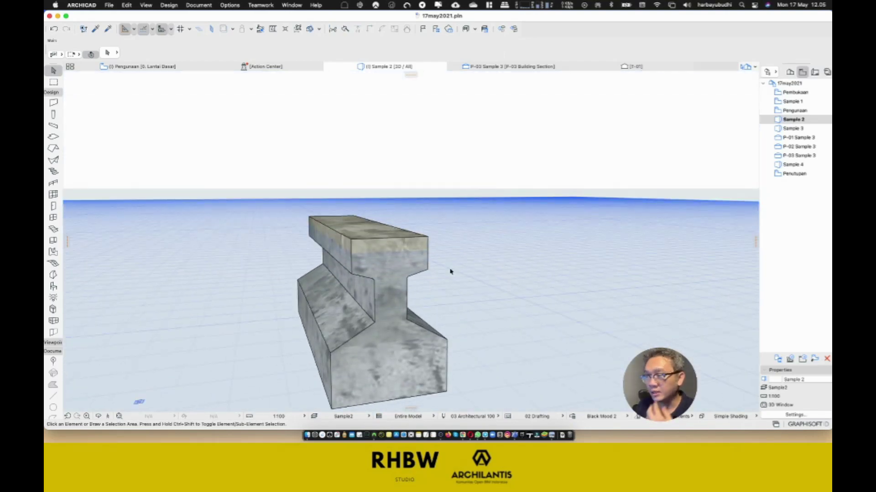
double_click(791, 129)
scroll(444, 236, up, 2)
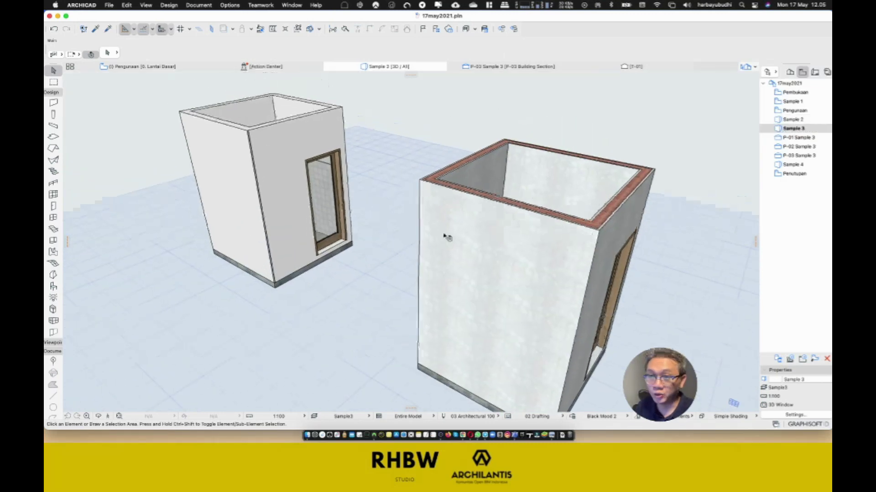
- Orbit around the Sample 3 boxes and examine the tiled lower walls and the framed opening inside one of them
click(99, 416)
drag(248, 209, 518, 228)
scroll(503, 235, up, 4)
scroll(504, 235, up, 3)
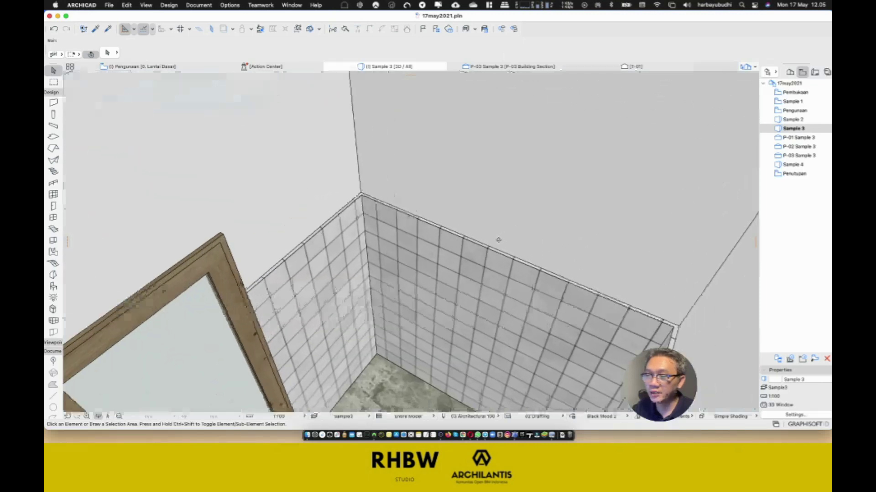
scroll(408, 265, down, 7)
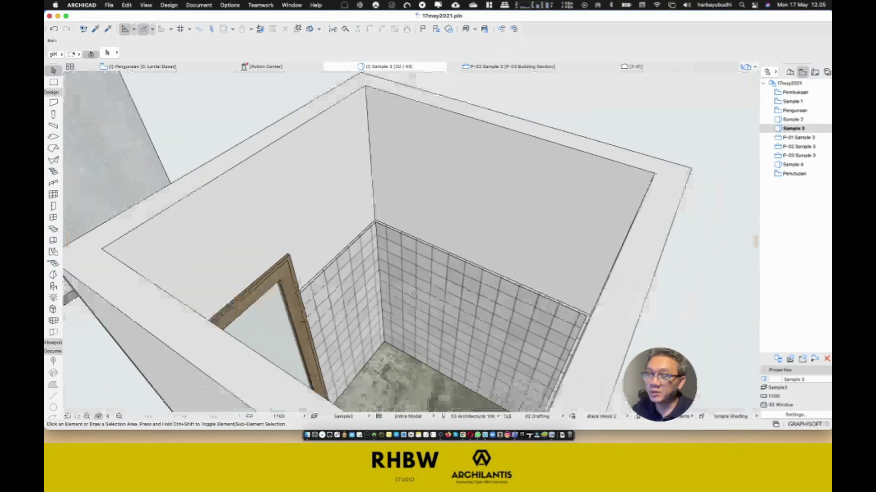
drag(424, 288, 377, 274)
scroll(377, 274, up, 3)
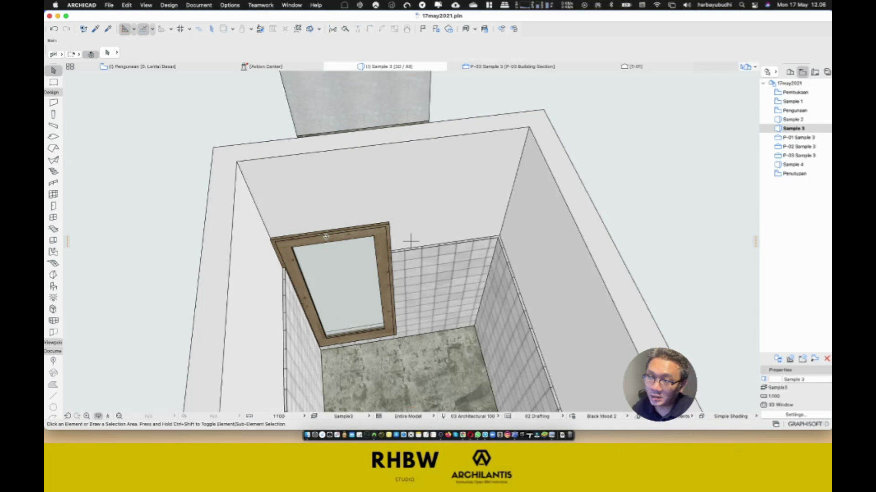
- Orbit from the tiled room box to the brick-walled box in the Sample 3 model and examine both from above
drag(383, 306, 336, 301)
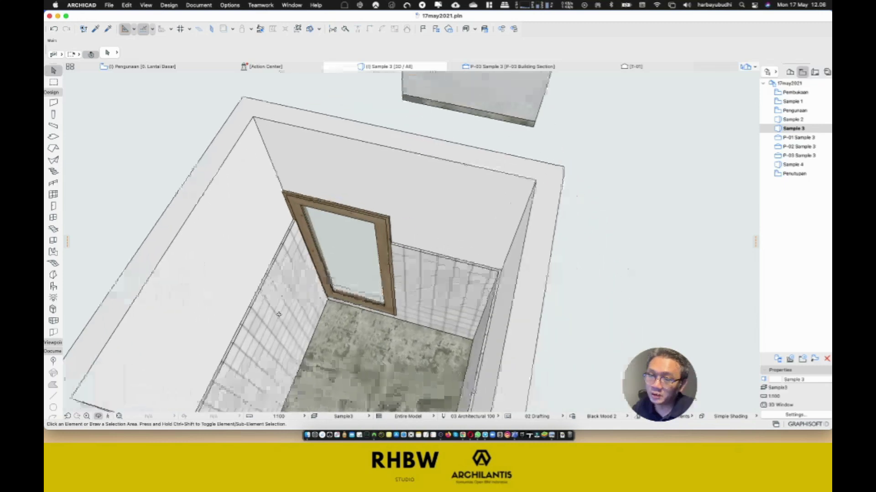
scroll(336, 300, down, 3)
scroll(342, 297, down, 2)
drag(342, 298, 477, 246)
drag(459, 209, 378, 250)
drag(507, 220, 489, 185)
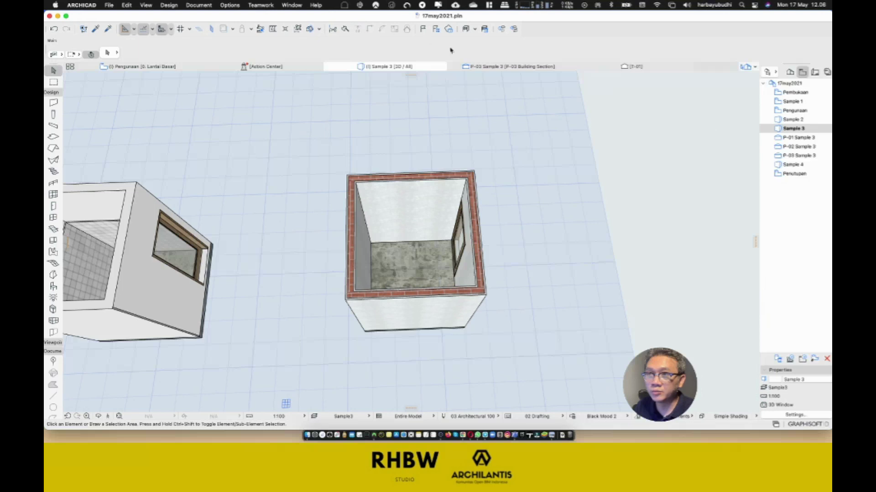
- Show the Profile Manager palette and place it beside the 3D model
click(290, 5)
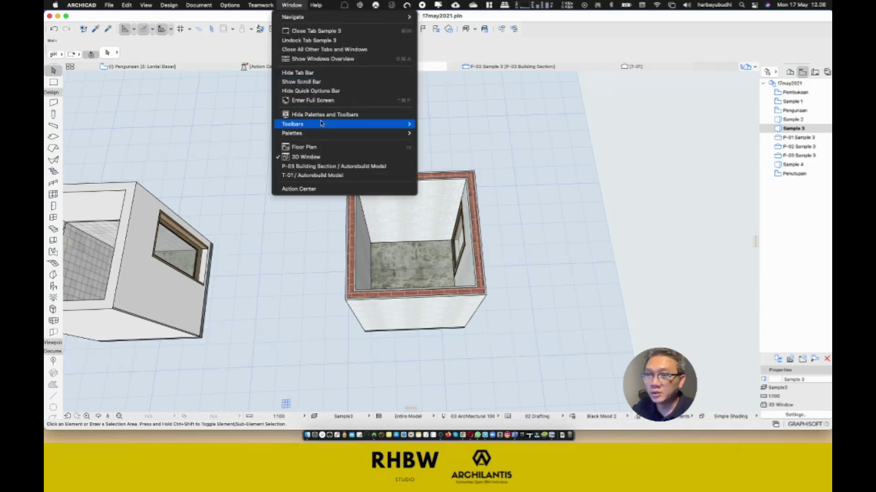
mouse_move(327, 134)
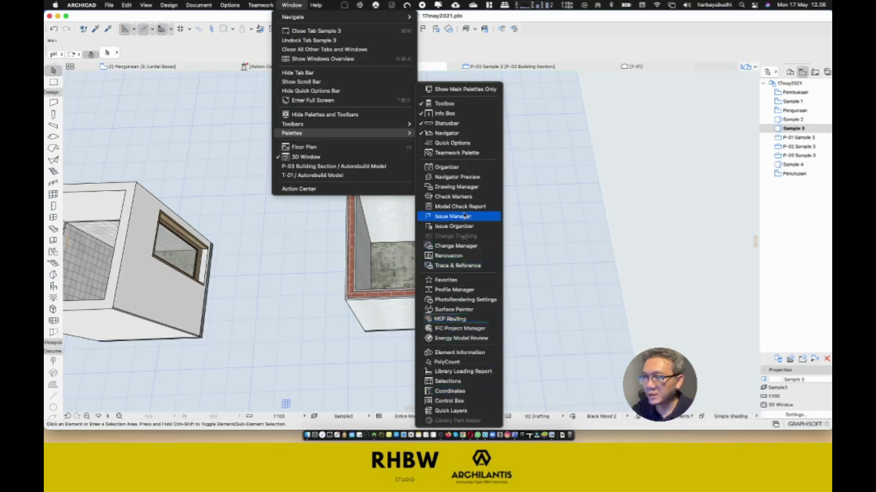
click(464, 290)
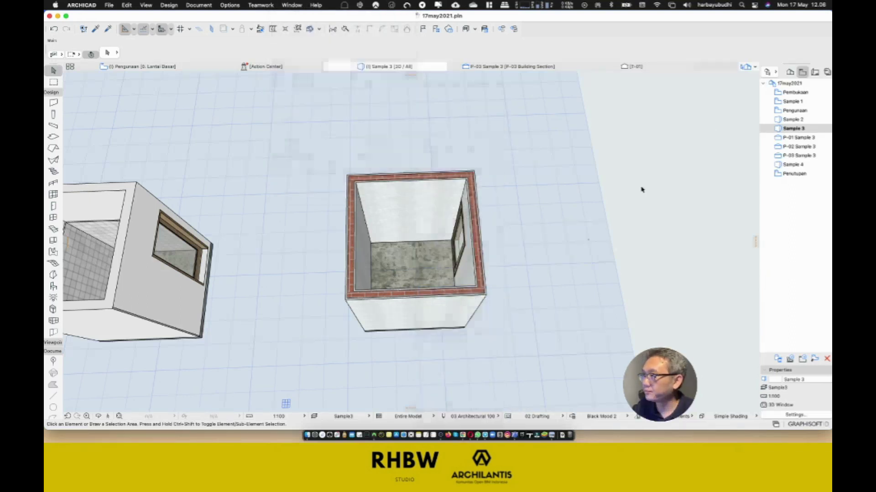
drag(700, 82, 685, 82)
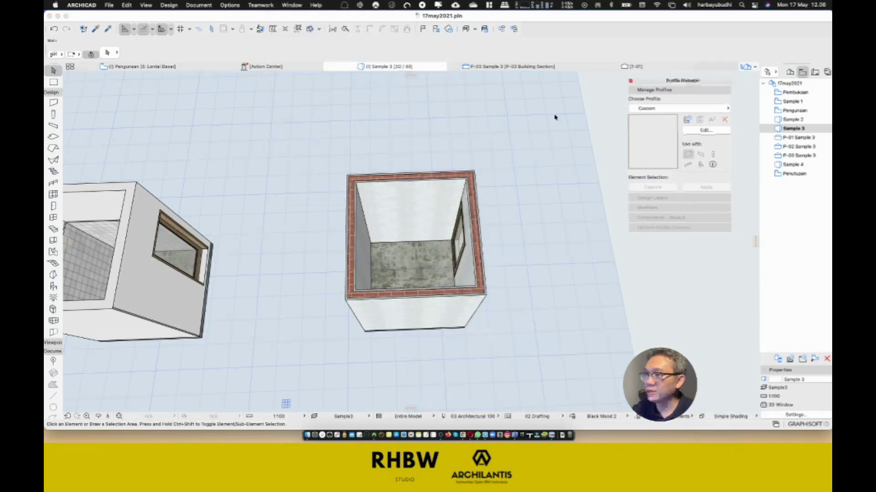
drag(544, 139, 545, 205)
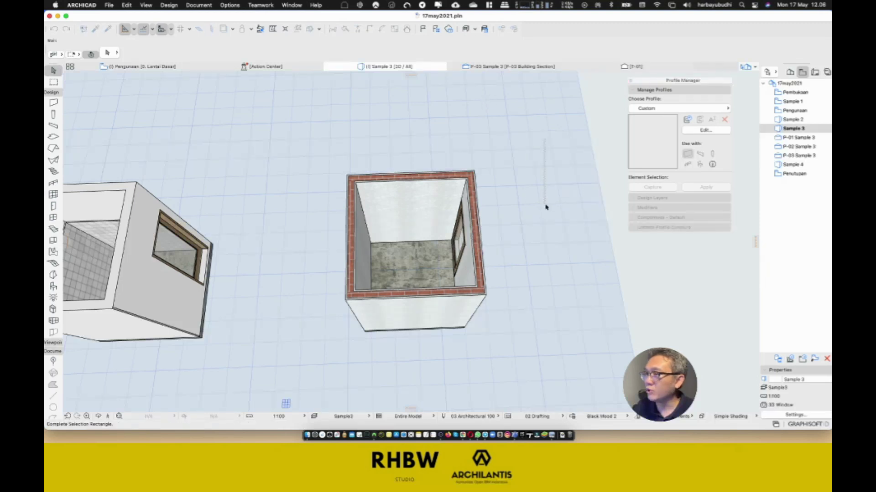
- Open the P-01 Sample 3 section and inspect the tile's upper edge where the tiled back wall meets the left-hand wall
double_click(794, 138)
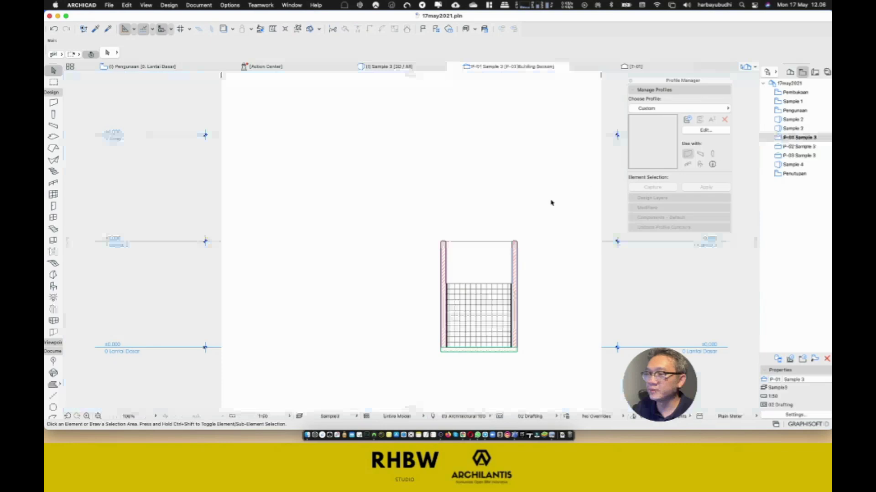
scroll(414, 287, up, 5)
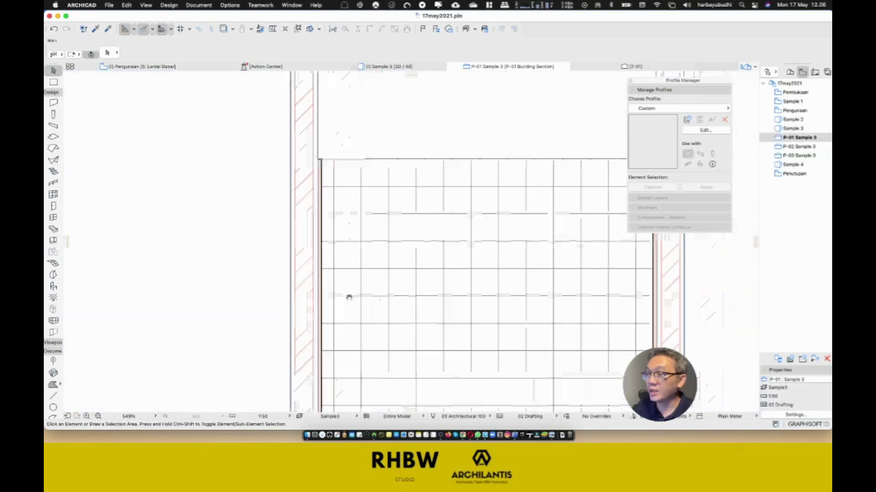
scroll(349, 297, down, 4)
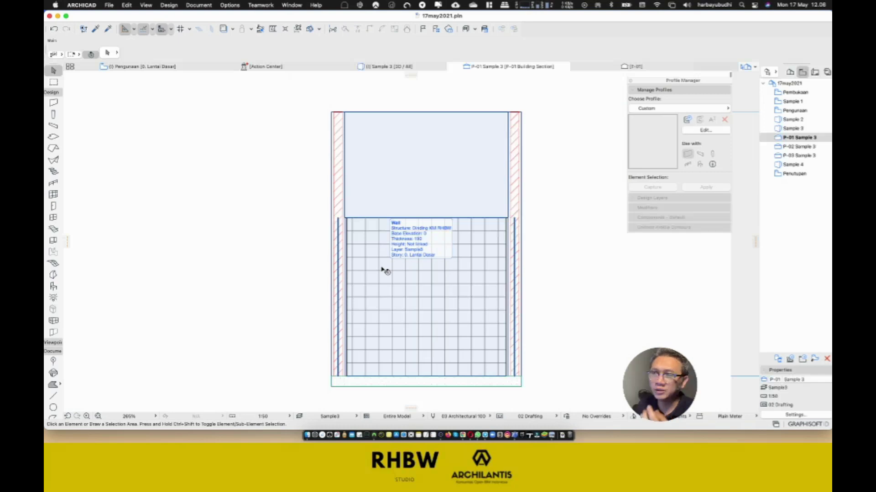
scroll(360, 239, down, 3)
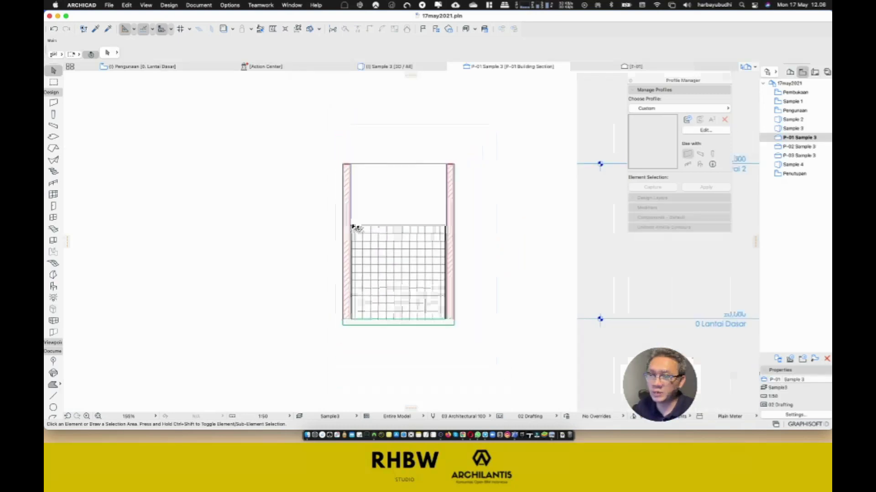
scroll(354, 229, up, 4)
click(381, 257)
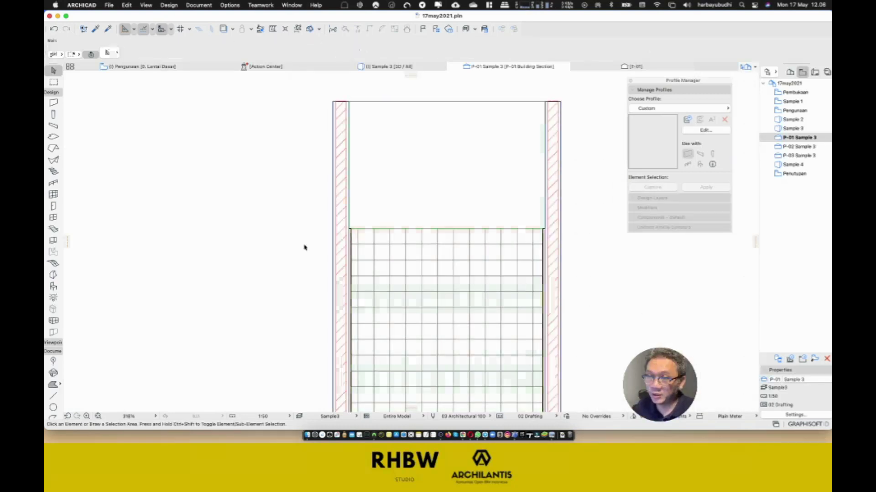
scroll(362, 209, up, 8)
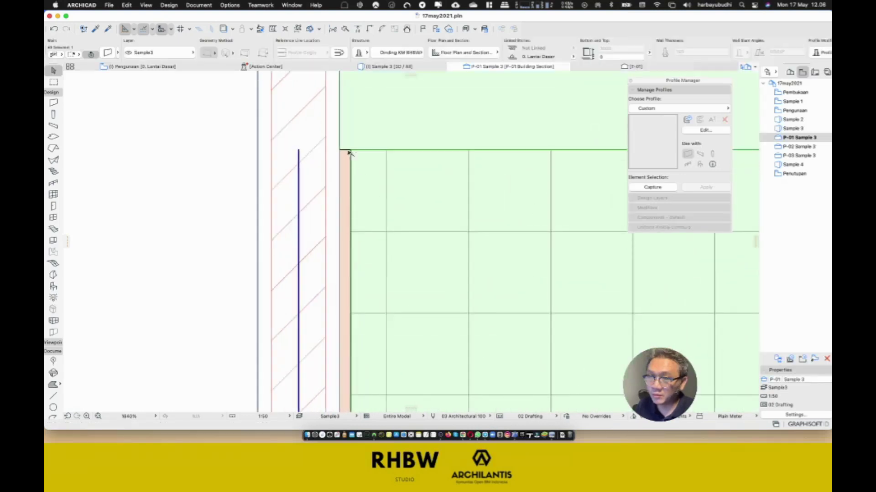
click(348, 152)
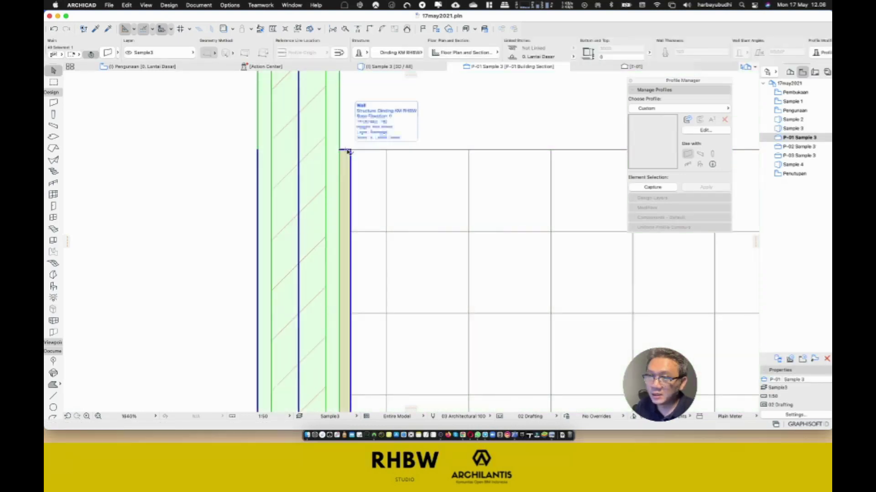
click(348, 151)
key(Escape)
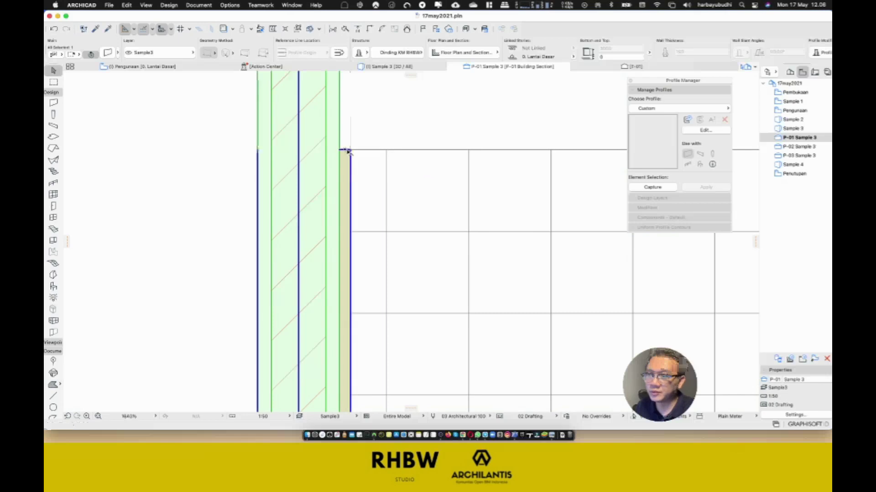
click(347, 151)
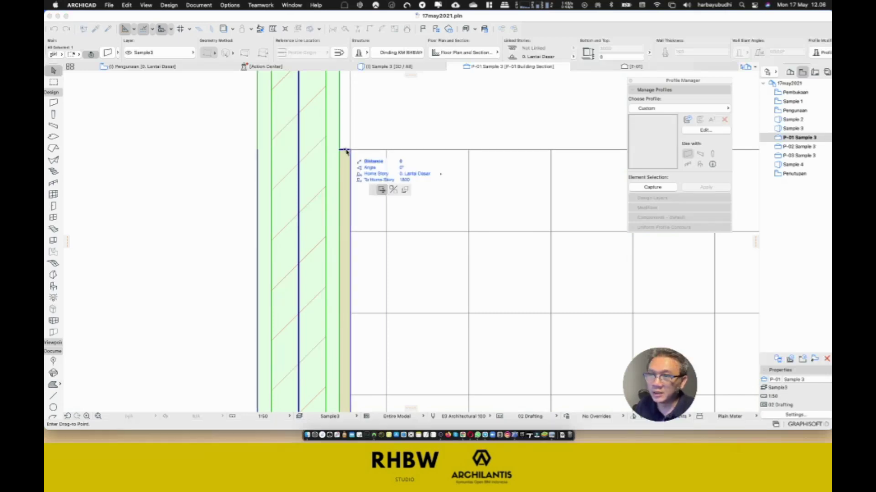
key(Escape)
key(Escape)
- Stretch the upper edge of the left-hand wall's tile layer up to the top of the wall
click(348, 153)
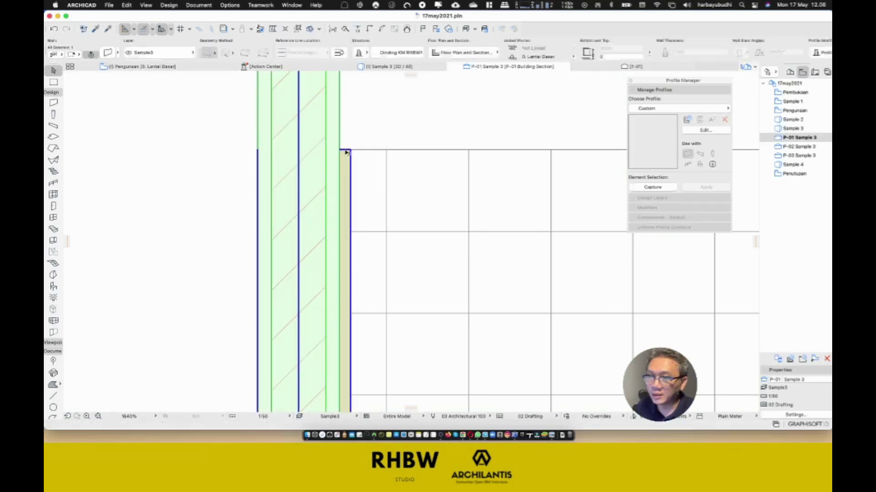
click(346, 152)
scroll(349, 151, up, 3)
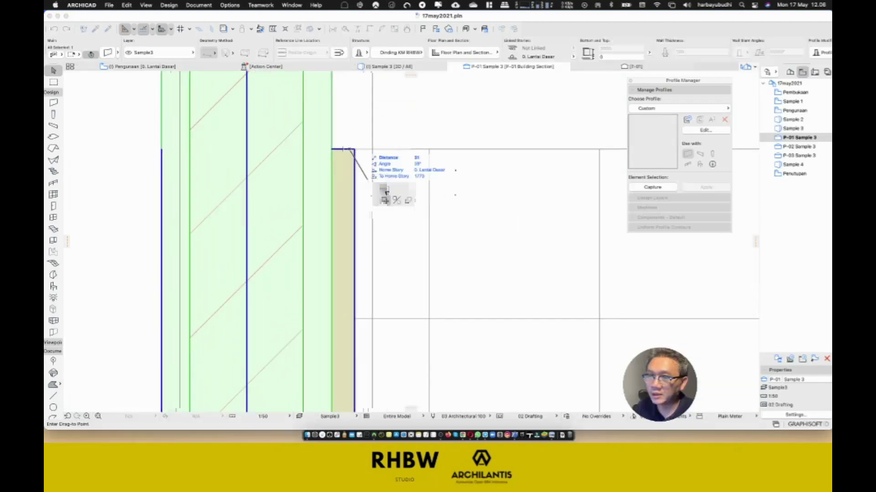
scroll(355, 182, down, 5)
scroll(354, 279, down, 3)
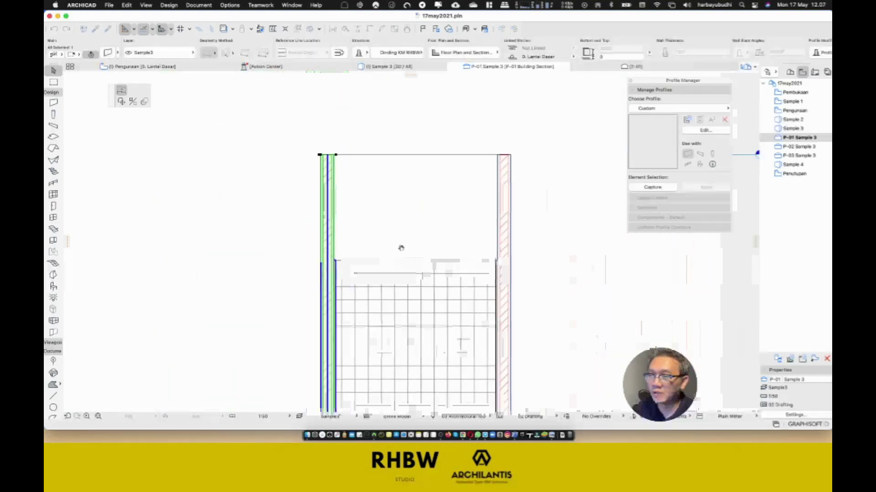
click(344, 143)
- Lower the upper edge of the right-hand wall's tile layer to about half its height
scroll(410, 260, right, 3)
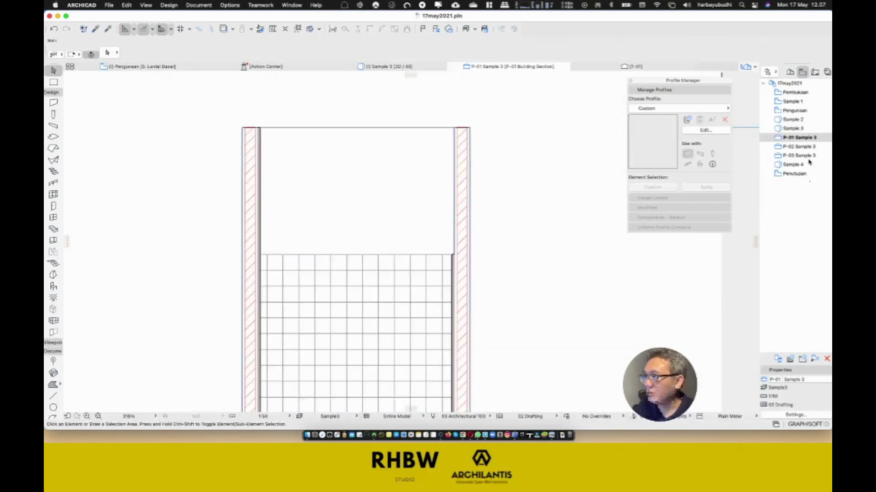
scroll(455, 209, down, 2)
click(439, 237)
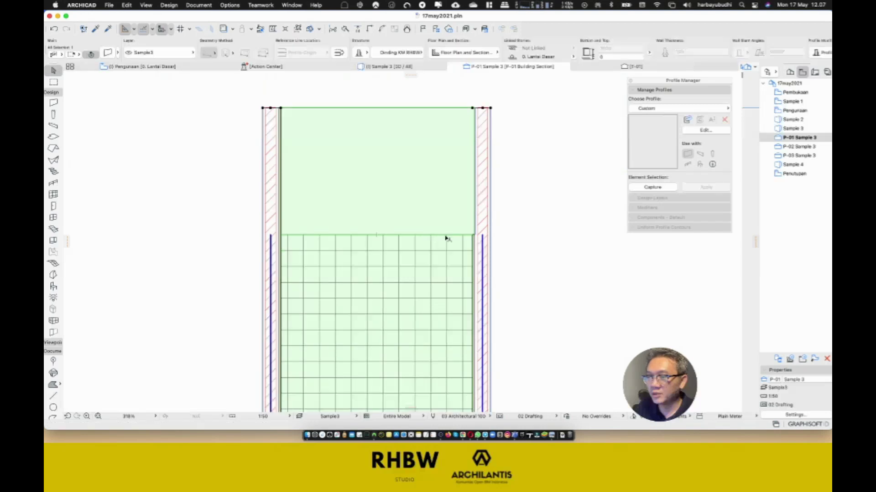
scroll(477, 233, up, 6)
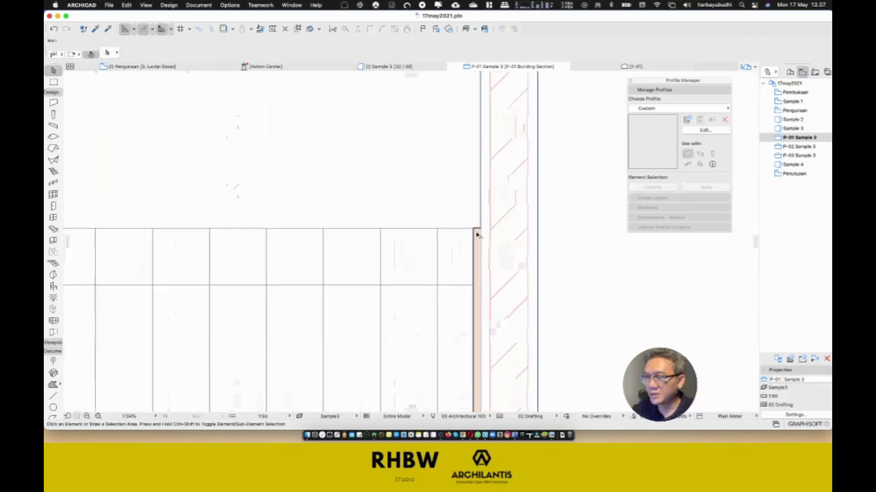
click(477, 230)
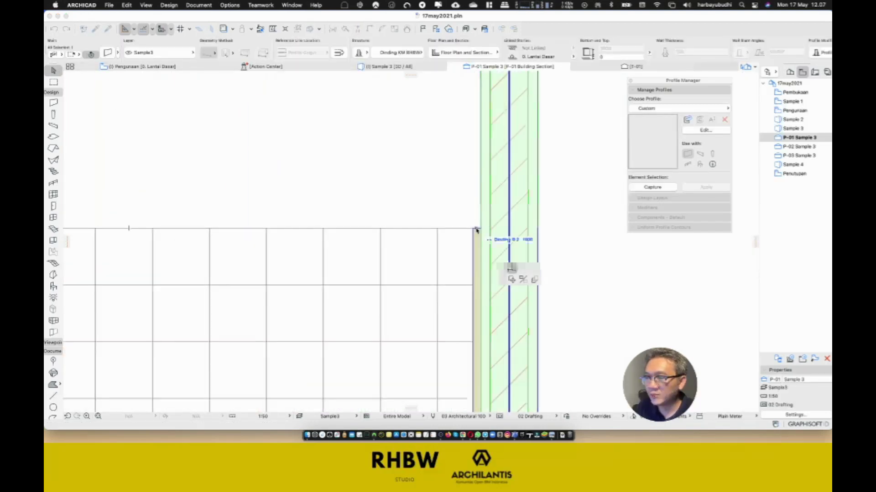
scroll(477, 238, down, 8)
key(Escape)
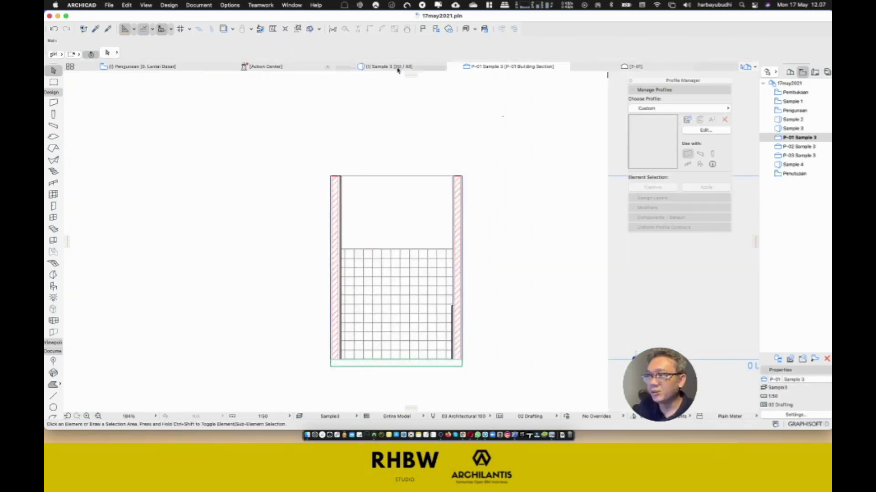
- Return to the Sample 3 3D view and check the tiled room's wall tile heights from several angles
click(391, 66)
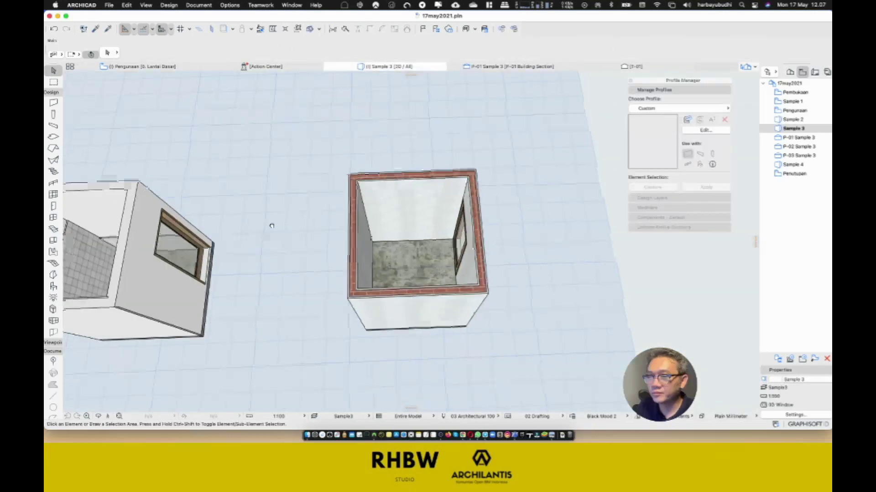
click(98, 416)
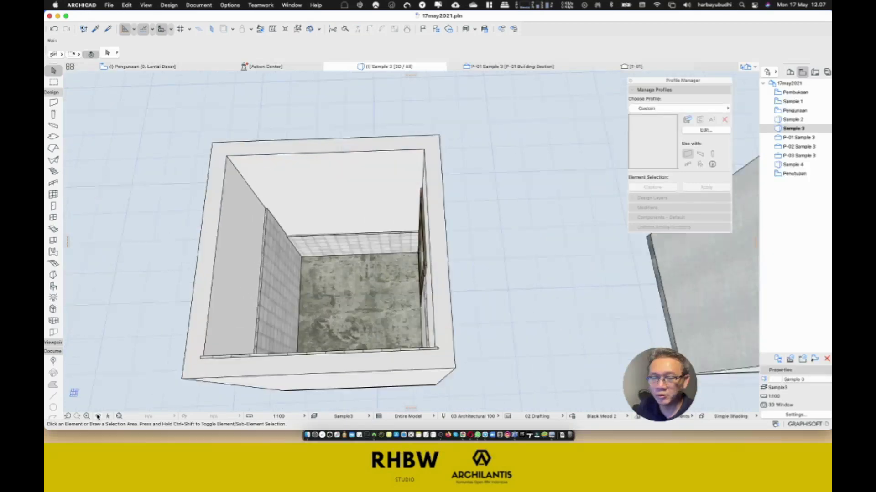
drag(319, 273, 345, 244)
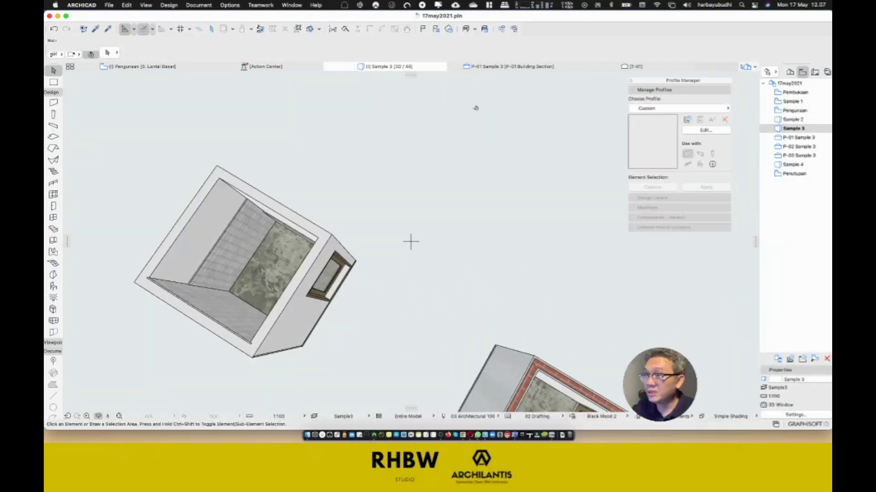
- Open the P-02 Sample 3 section through the tiled room and the plain room
click(516, 69)
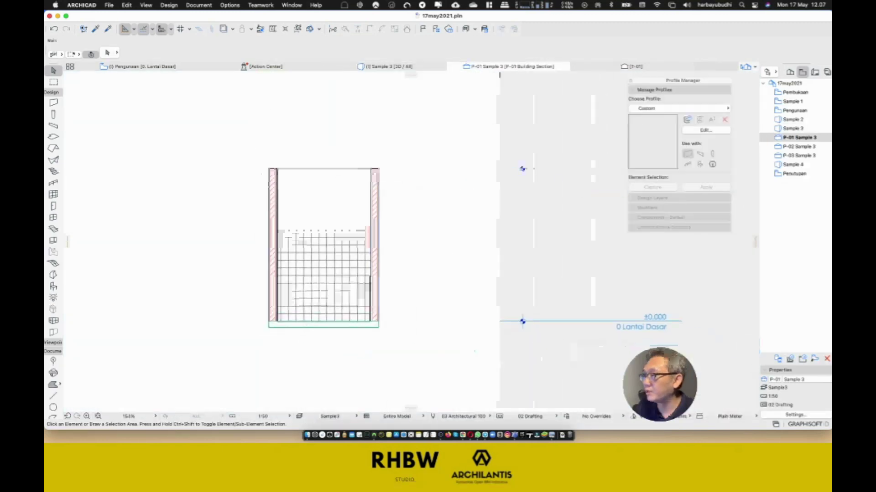
double_click(791, 147)
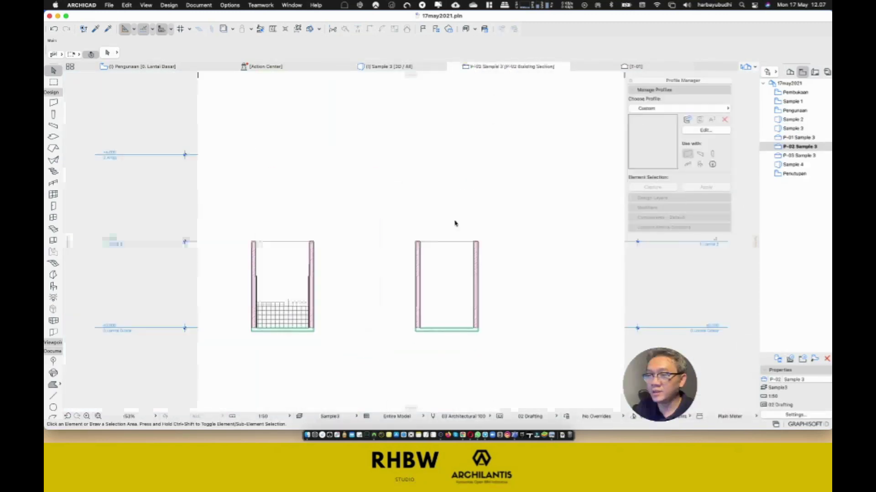
scroll(269, 292, up, 5)
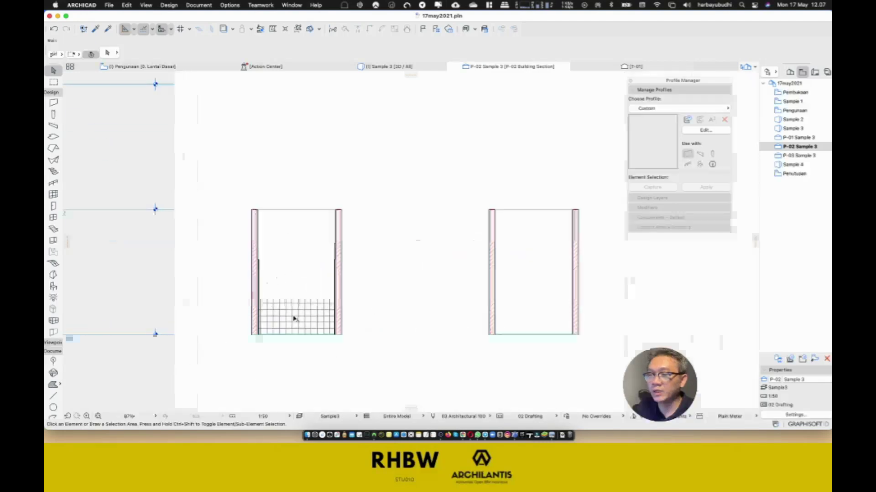
scroll(452, 219, up, 3)
- Capture the plain room's left-hand wall in the Profile Manager as a custom profile
click(431, 213)
scroll(425, 250, down, 1)
scroll(433, 256, down, 2)
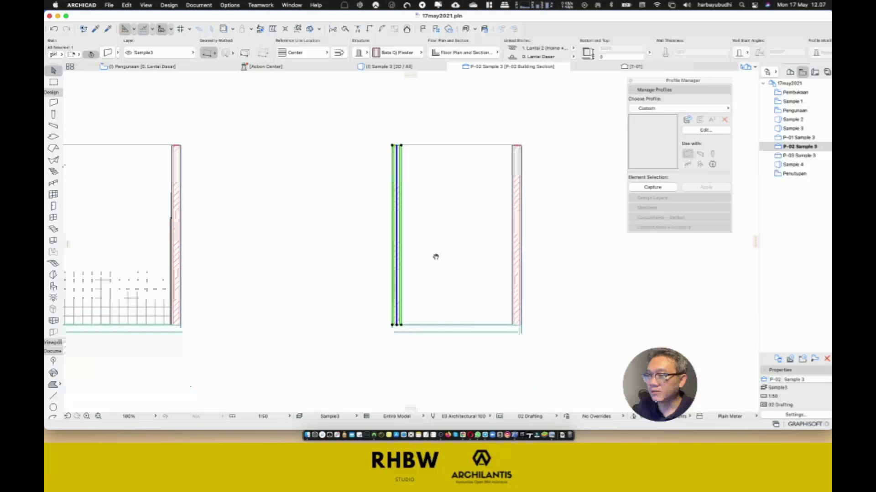
scroll(436, 256, up, 3)
middle_drag(436, 256, 414, 289)
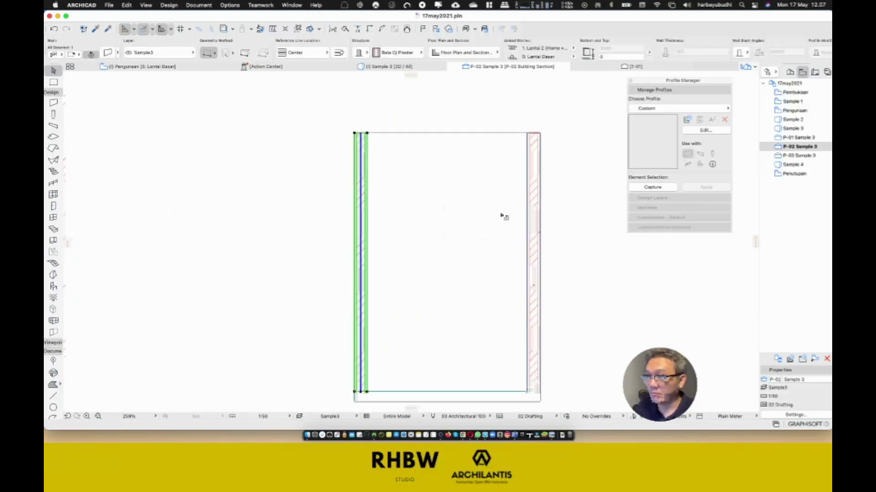
click(460, 119)
click(359, 148)
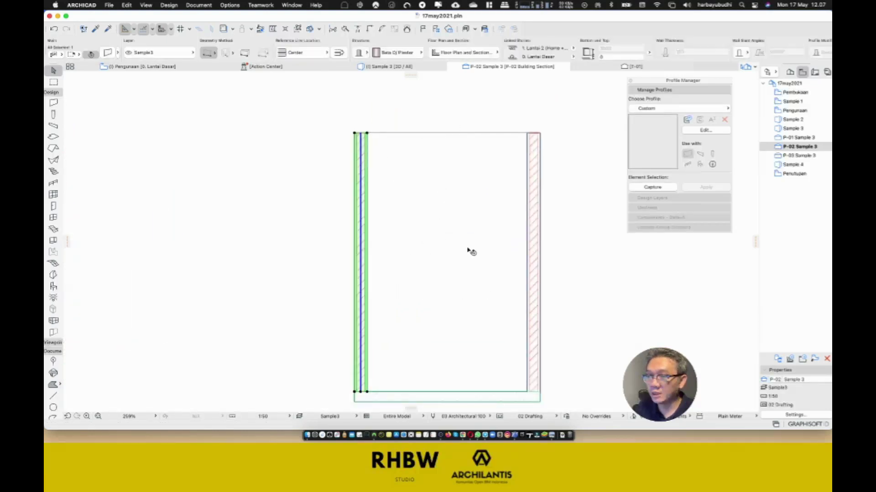
click(655, 188)
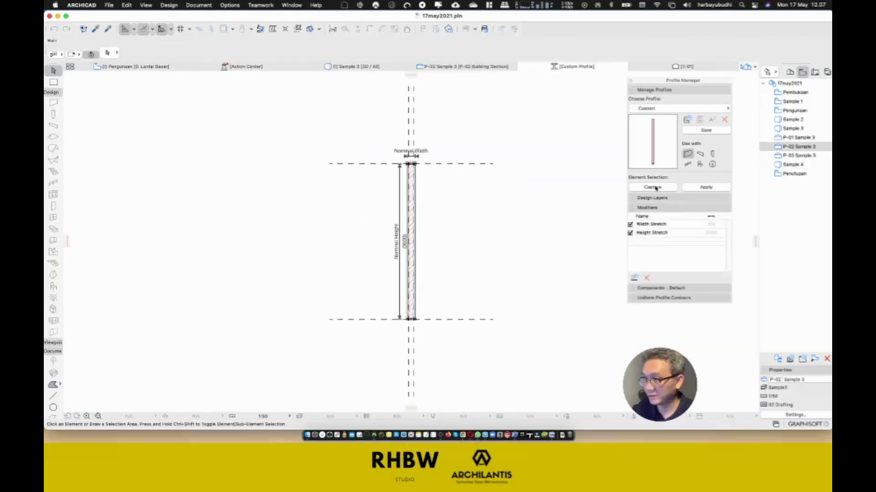
scroll(454, 185, up, 5)
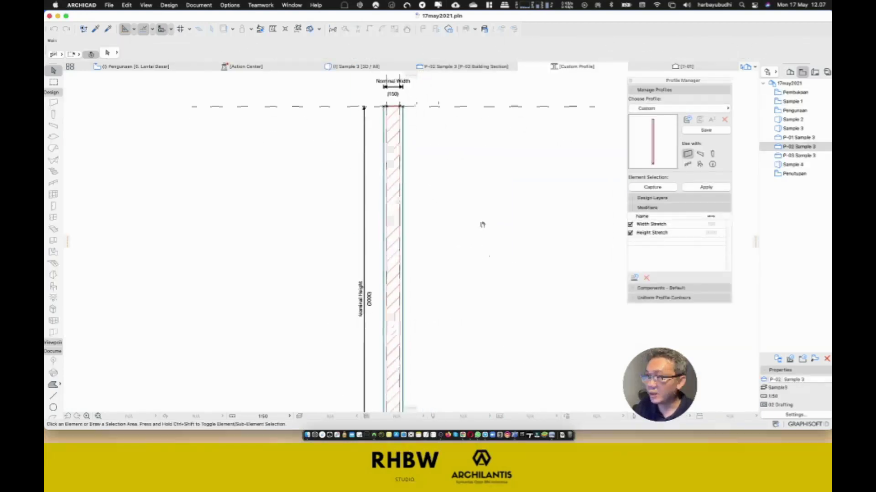
- Switch off the Width Stretch and Height Stretch modifiers of the captured wall profile
scroll(479, 231, down, 5)
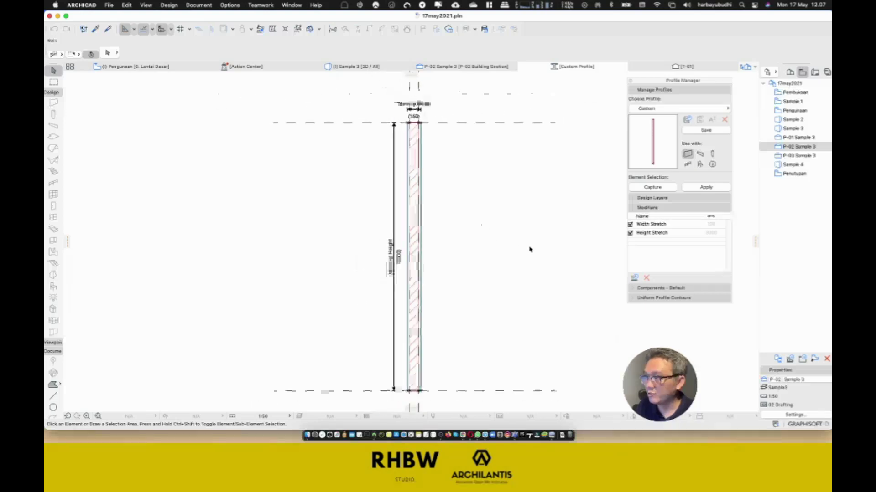
click(630, 224)
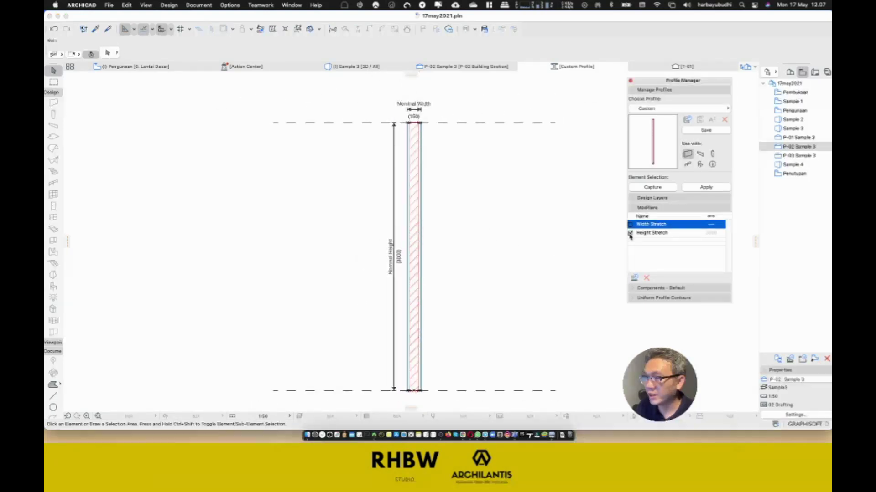
click(630, 233)
middle_drag(472, 267, 456, 242)
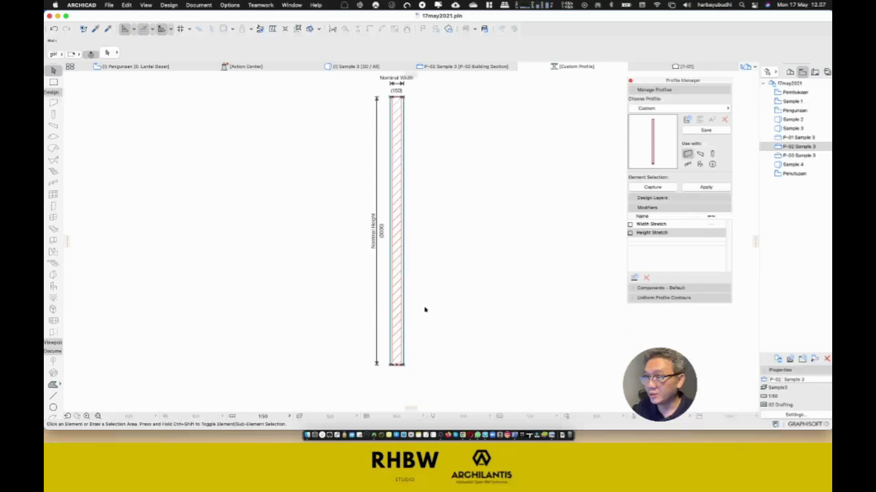
middle_drag(425, 310, 443, 322)
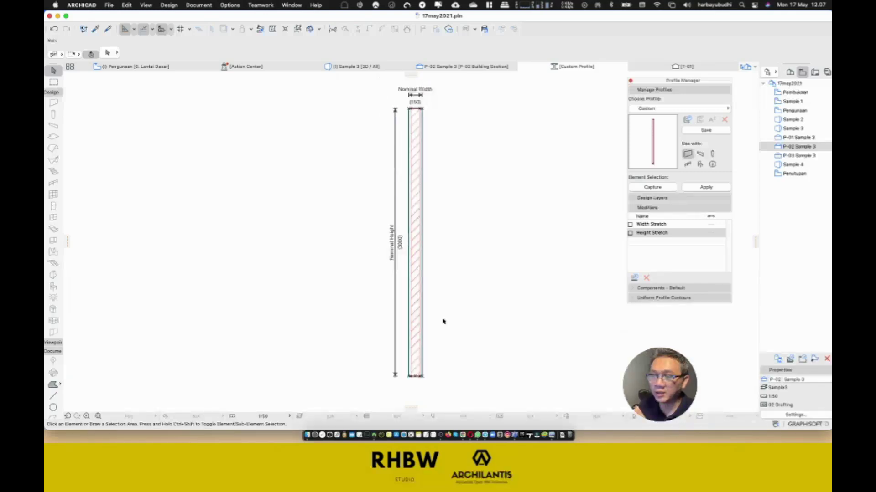
scroll(433, 280, down, 2)
middle_drag(478, 291, 475, 302)
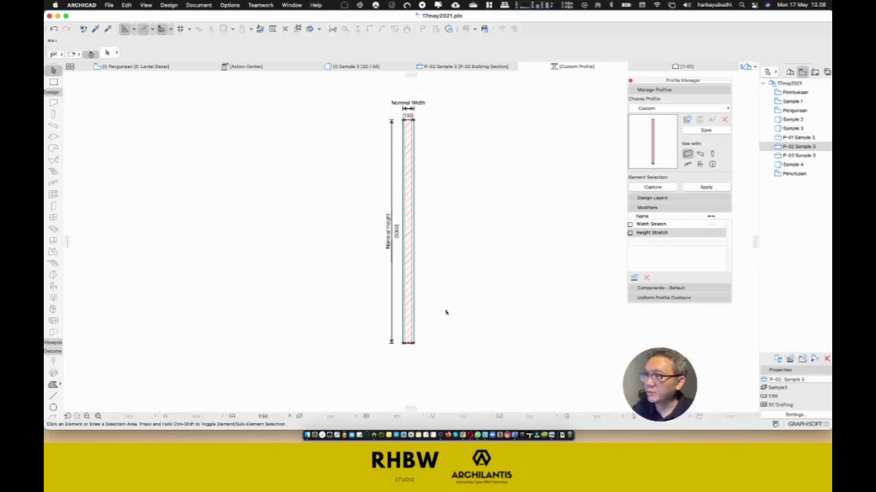
- Draw a rectangular fill 15 mm wide and 1800 mm high from the wall profile's lower-right corner along its right face
click(53, 386)
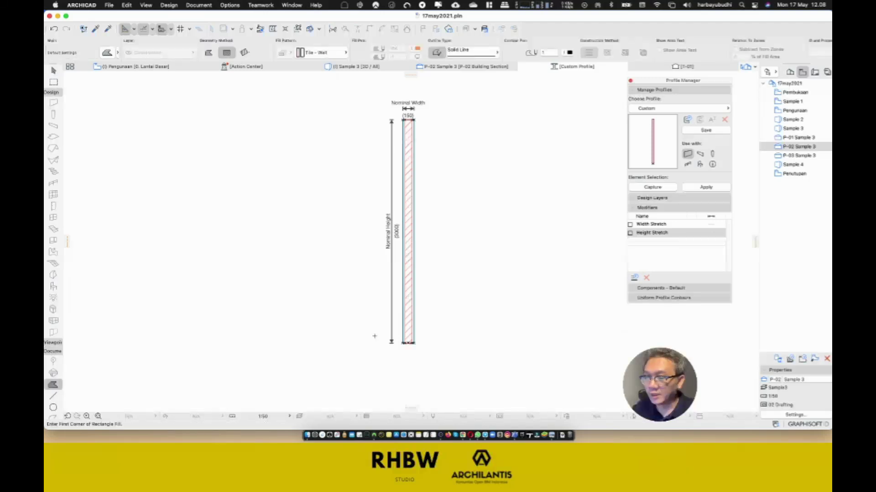
scroll(411, 351, up, 5)
scroll(417, 358, up, 3)
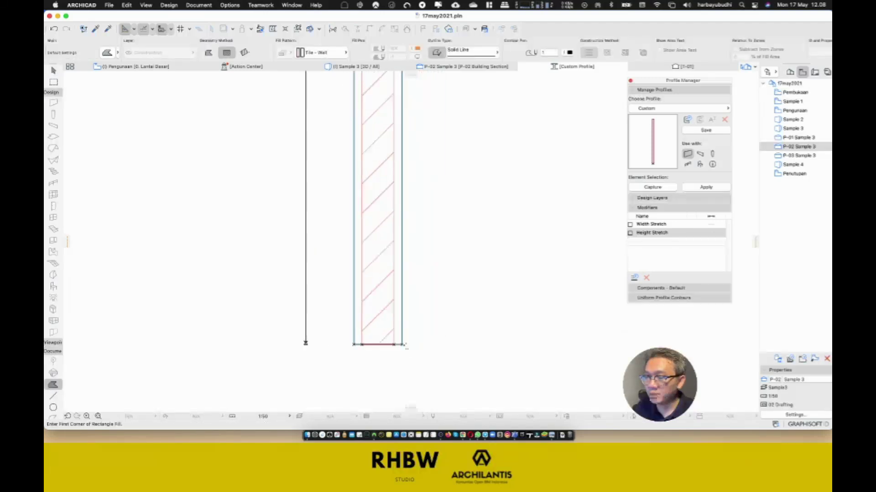
click(405, 344)
scroll(450, 239, down, 5)
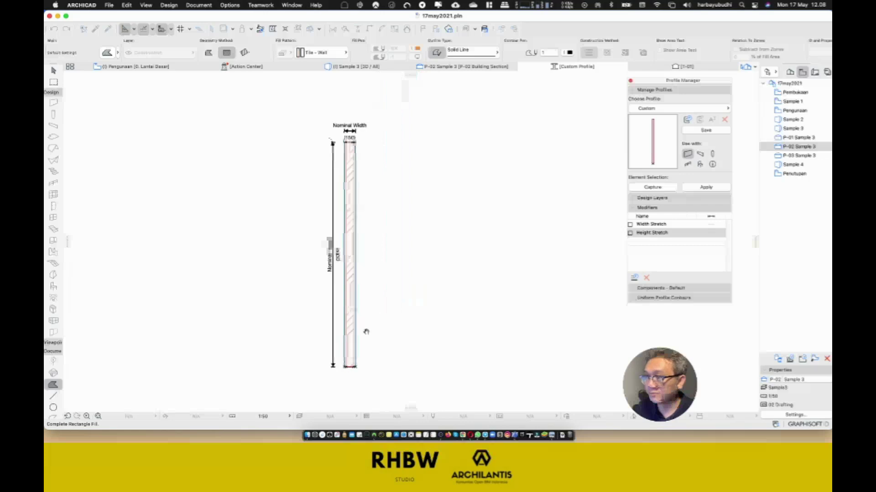
scroll(373, 251, up, 5)
key(Tab)
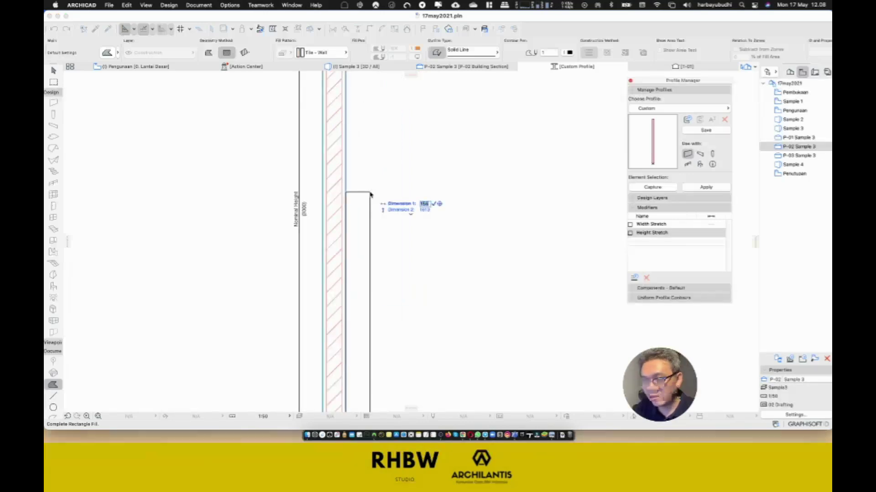
text(10)
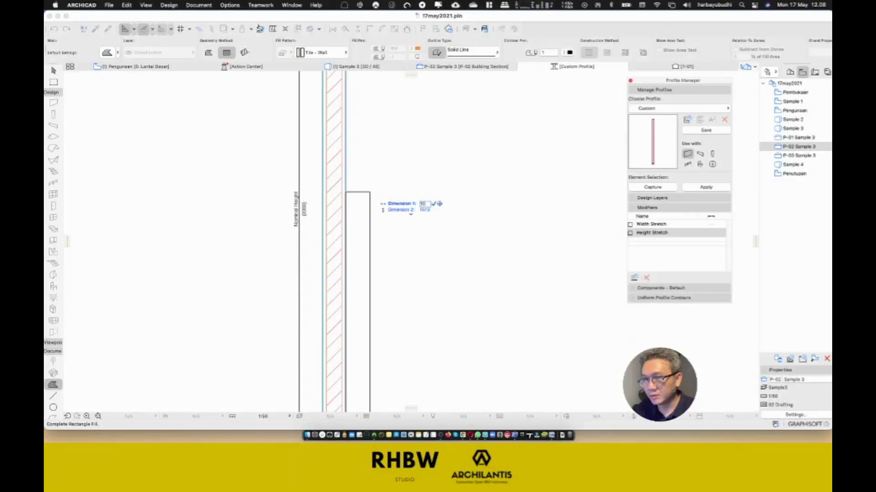
key(Tab)
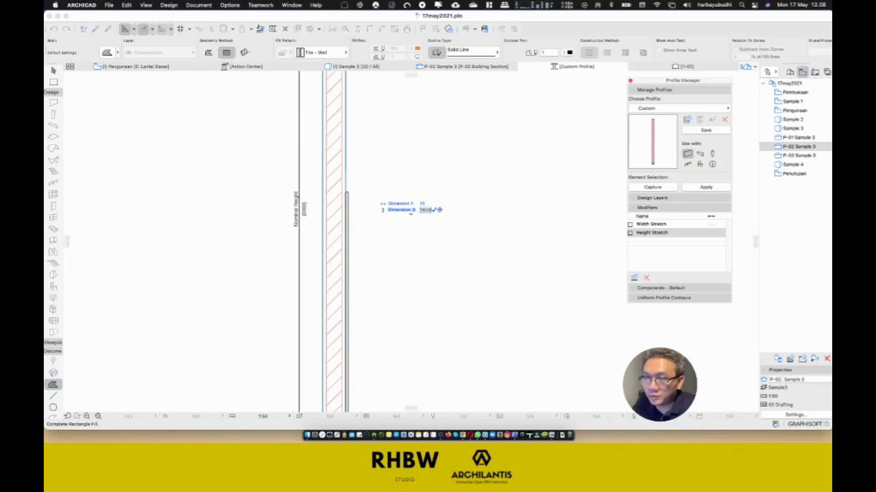
key(Return)
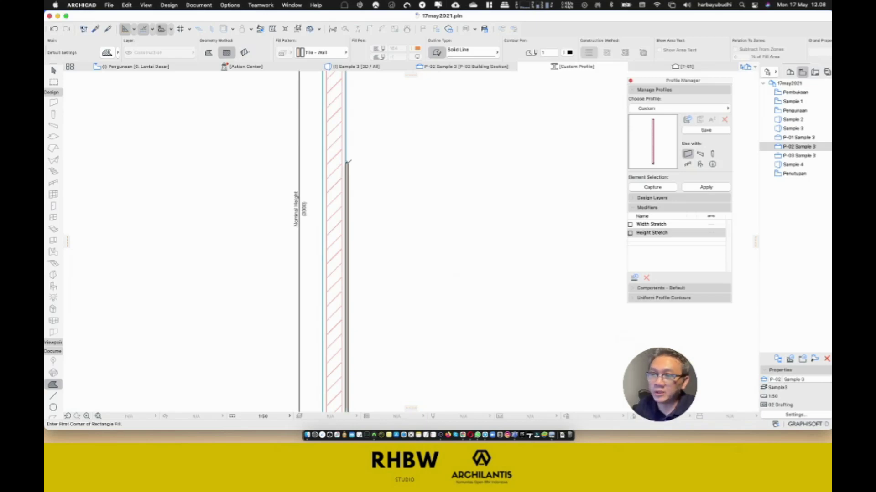
- Set the new strip's building material to Tile - Floor Keramik Dinding KM
scroll(362, 181, up, 3)
scroll(363, 181, down, 4)
key(Escape)
scroll(358, 172, up, 4)
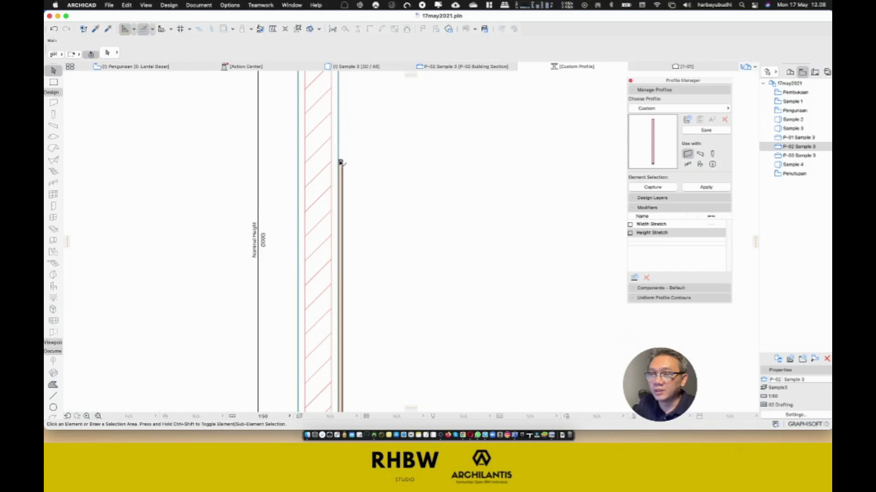
click(341, 163)
scroll(345, 163, up, 5)
scroll(378, 178, down, 3)
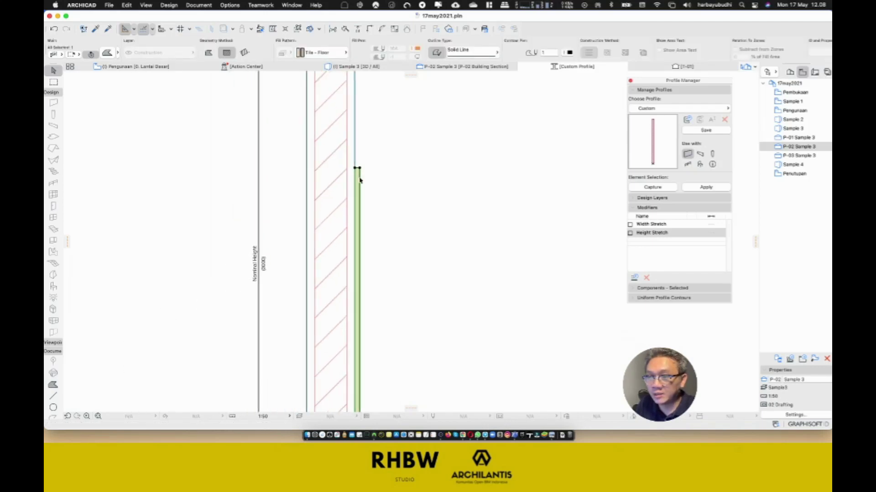
scroll(362, 179, up, 3)
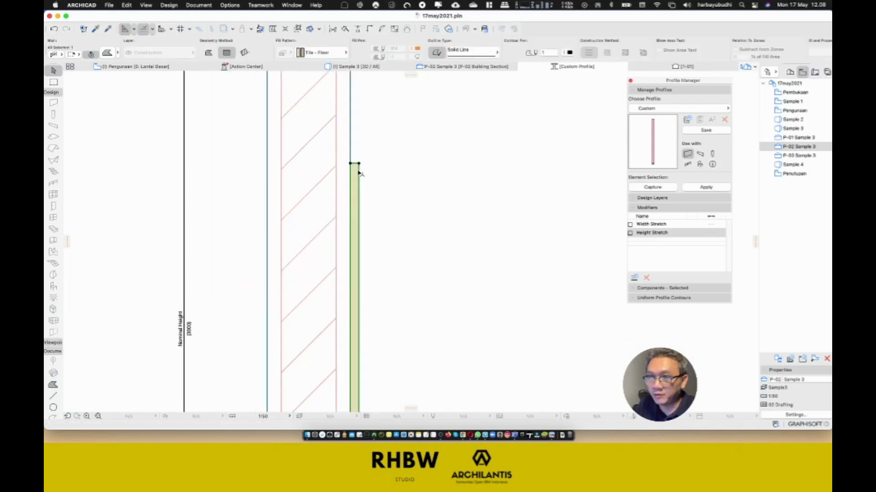
click(319, 54)
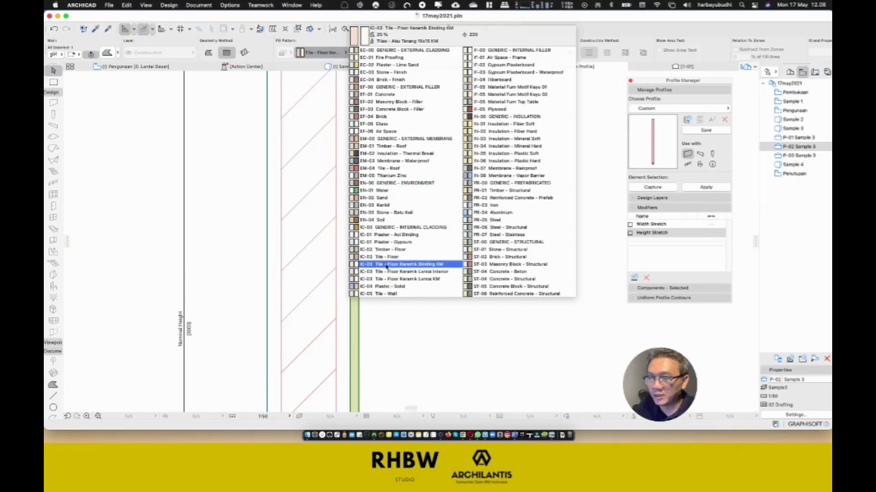
click(422, 266)
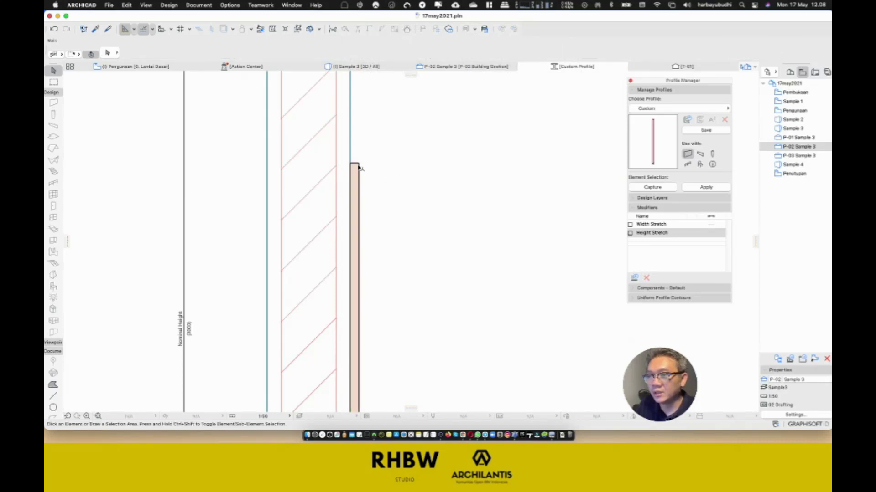
click(355, 170)
scroll(377, 180, down, 3)
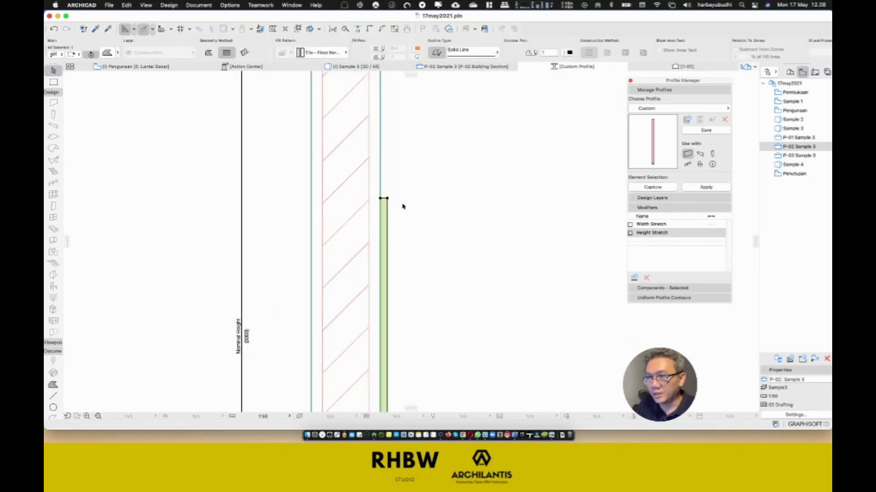
click(394, 204)
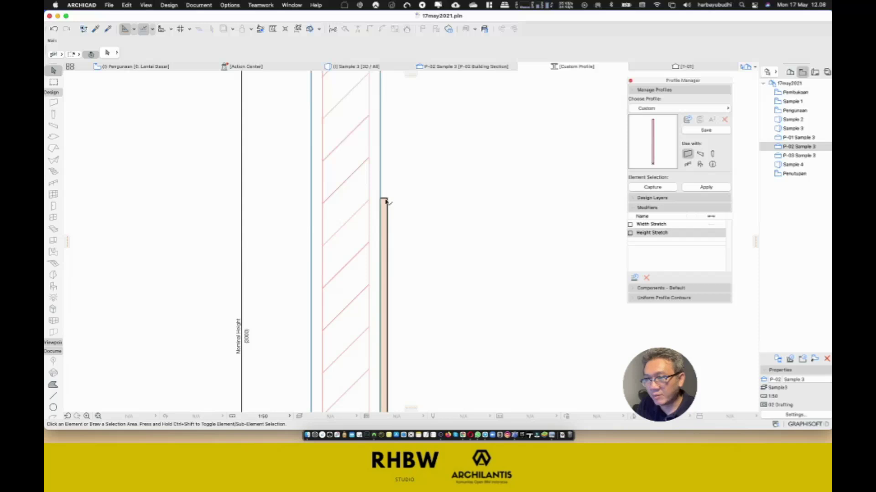
- Copy the tile strip horizontally so that it sits against the wall profile's left face
click(386, 201)
key(shift+super+d)
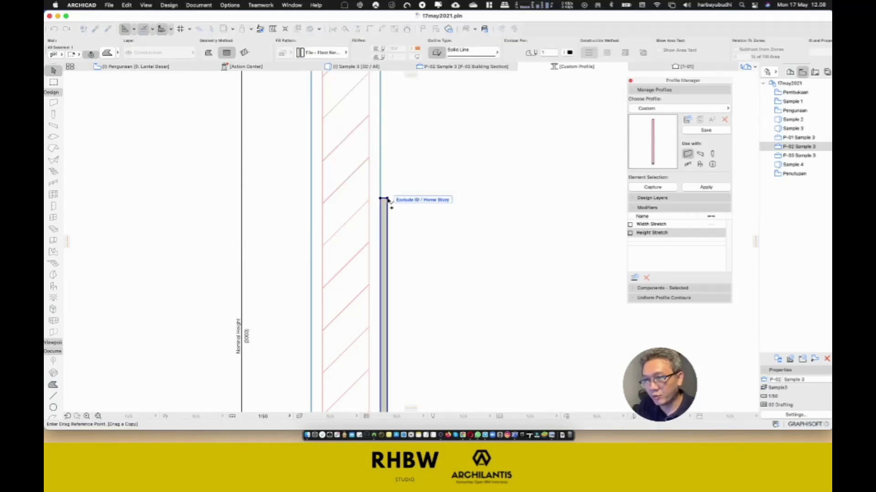
click(387, 199)
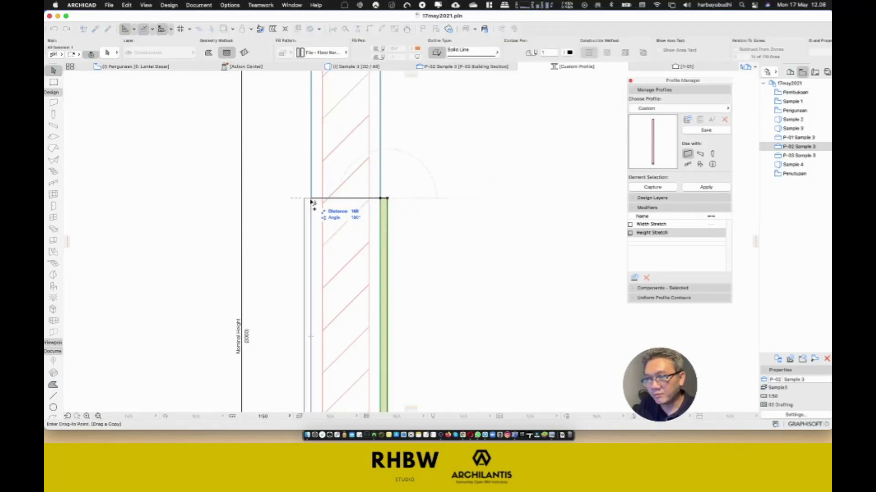
click(434, 170)
scroll(425, 219, down, 3)
middle_drag(425, 219, 434, 173)
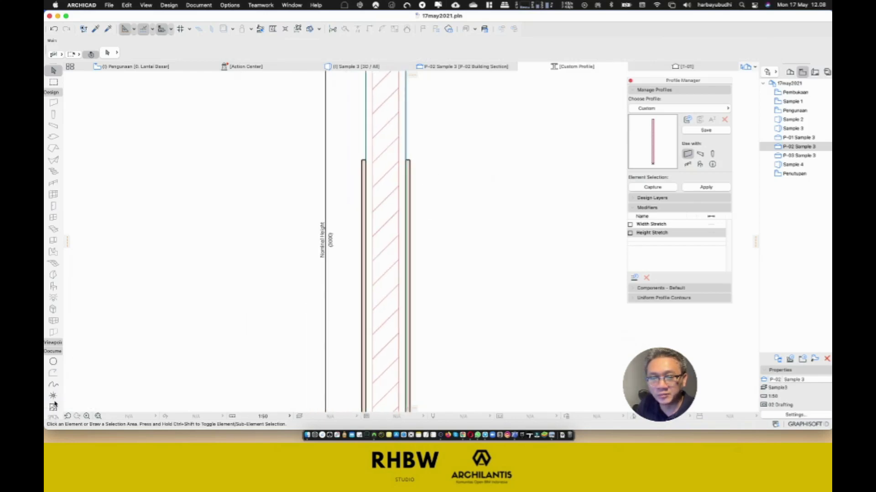
- Place a text label reading 1 to the right of the wall profile, beside the right-hand tile strip
scroll(53, 401, down, 3)
scroll(54, 400, down, 3)
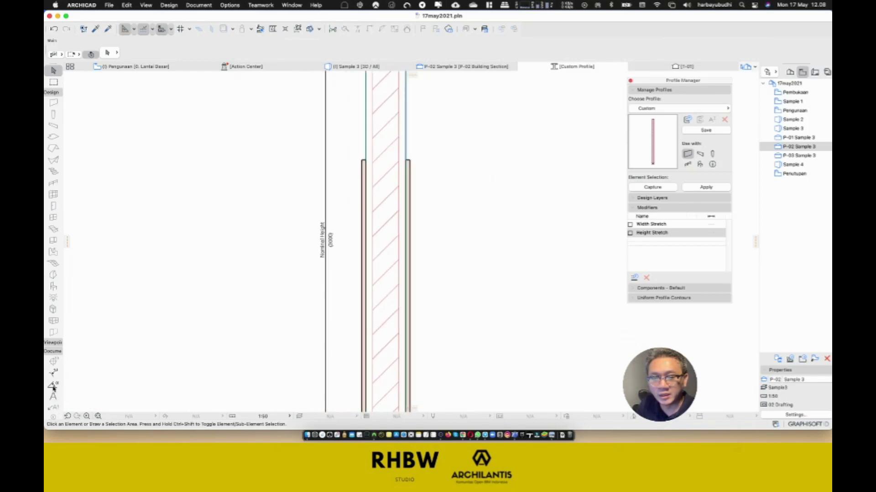
click(54, 397)
click(439, 220)
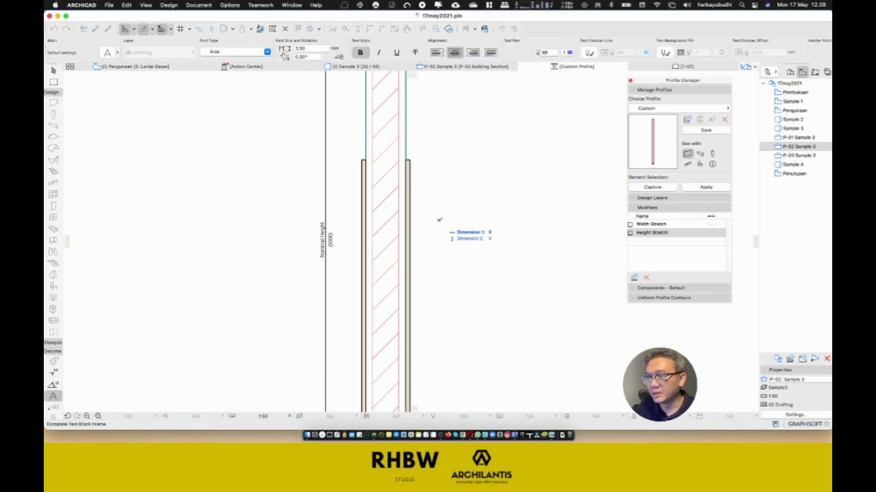
click(439, 220)
text(1)
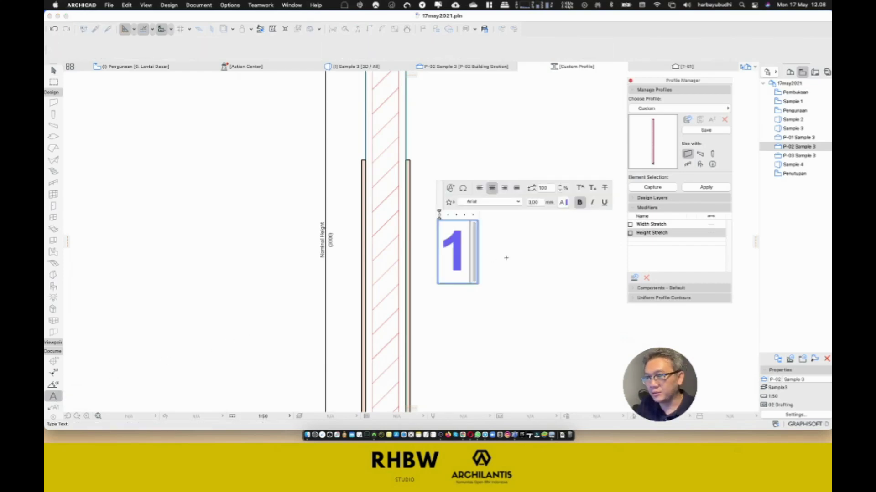
click(477, 260)
click(456, 247)
key(Escape)
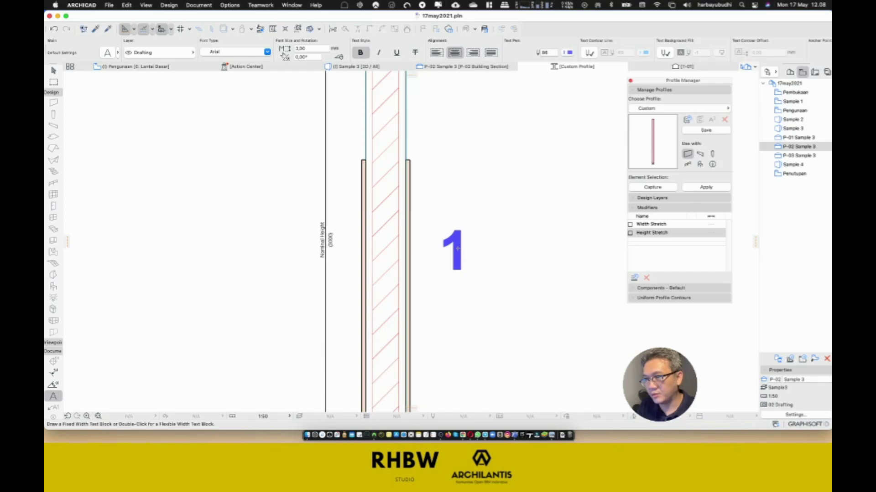
key(Escape)
- Copy the label 1 horizontally to the left side of the wall profile and change the copy's text to 2
click(457, 248)
key(shift+super+d)
click(469, 284)
click(279, 284)
double_click(267, 241)
text(2)
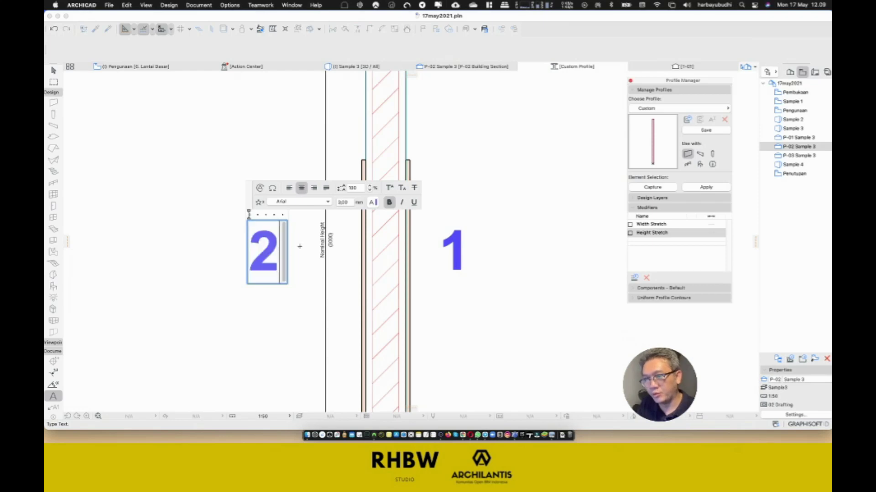
click(501, 204)
scroll(466, 259, right, 3)
scroll(466, 260, down, 4)
middle_drag(475, 256, 424, 264)
key(Escape)
scroll(463, 263, down, 1)
scroll(483, 248, up, 3)
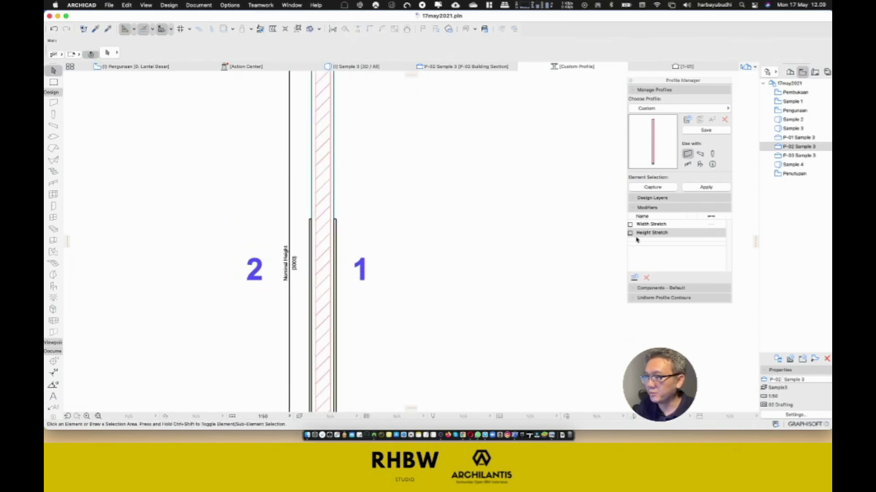
- Start a new modifier and save the custom profile under the name Dinding KM YT
click(644, 264)
click(637, 278)
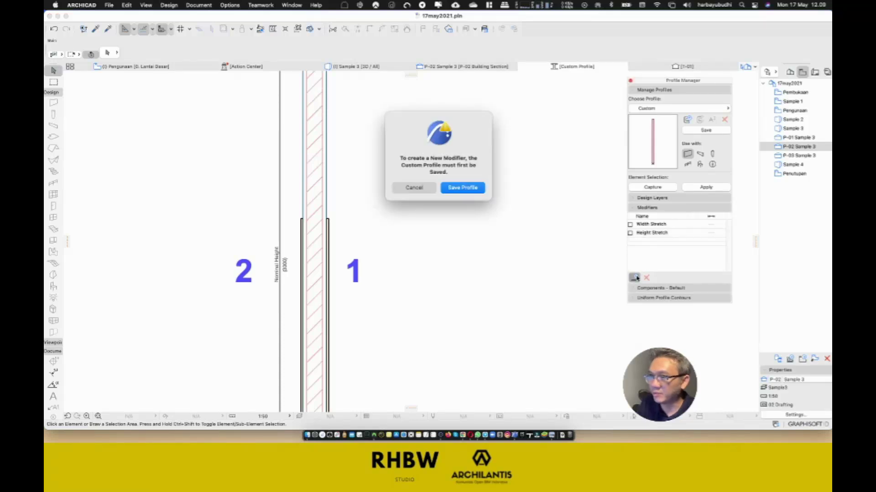
click(462, 188)
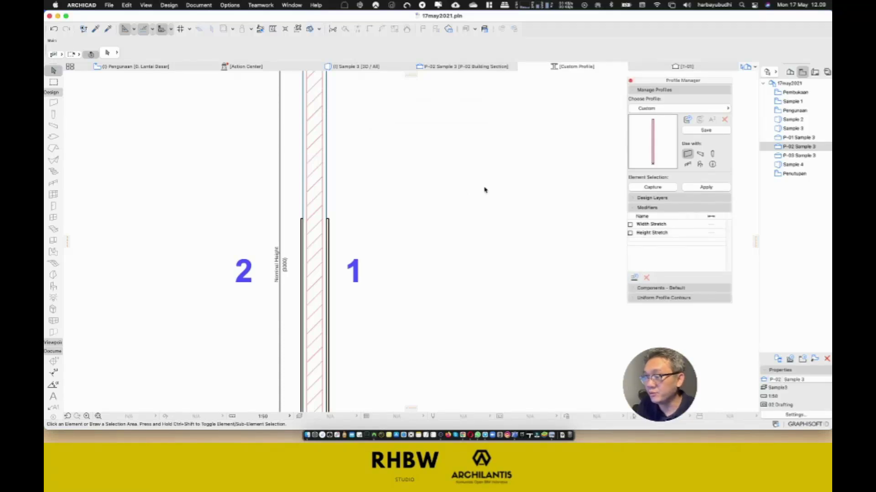
text(Dinding KM YT)
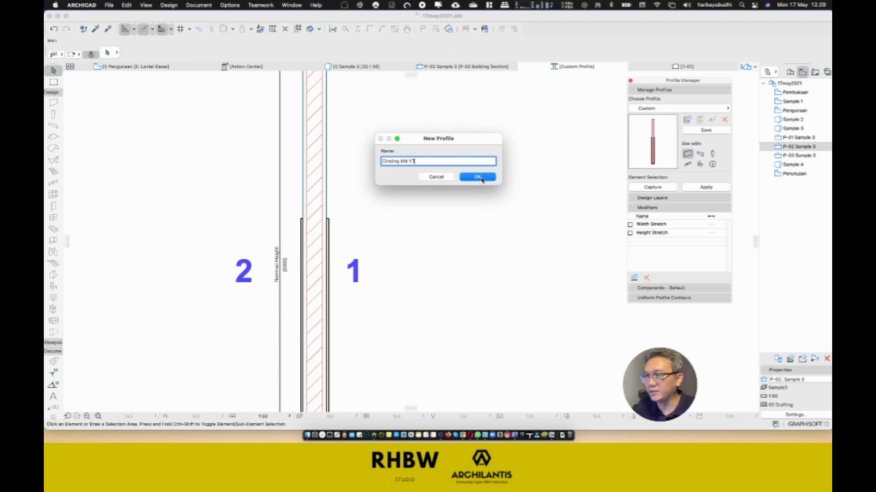
click(479, 178)
- Create an offset modifier named Tinggi Dinding 1 for the profile
click(651, 257)
click(634, 278)
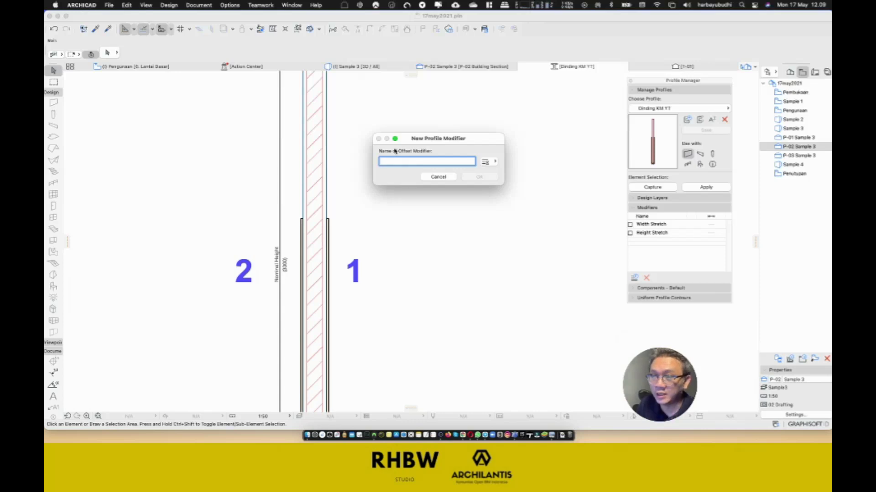
text(Tinggi Dinding 1)
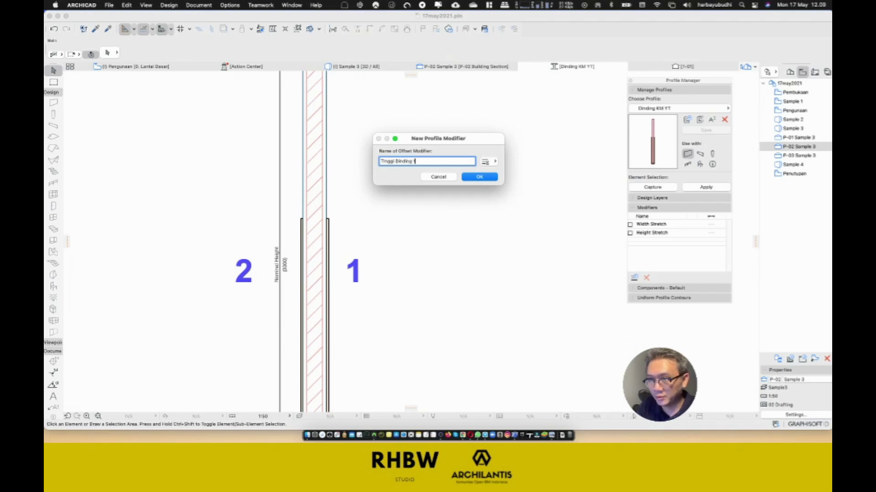
drag(415, 161, 386, 161)
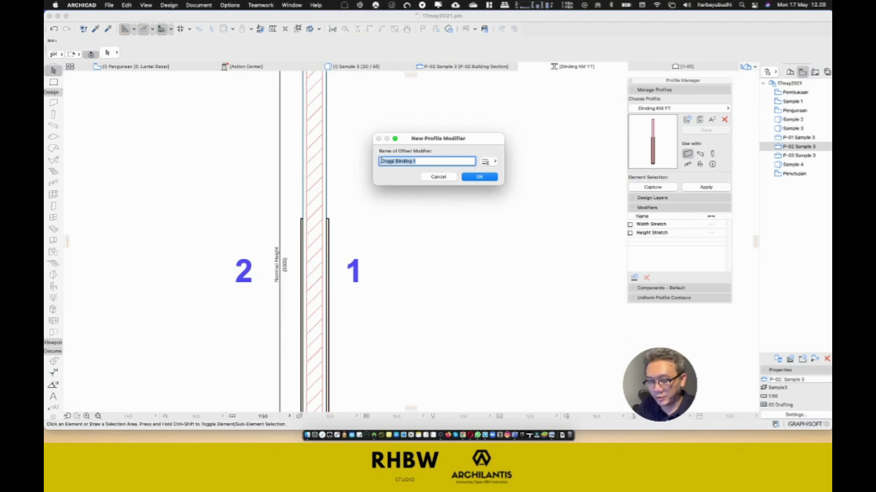
click(487, 178)
- Create a second tile-height offset modifier named Tinggi Dinding 2 for the profile
click(634, 277)
text(Tinggi Dinding)
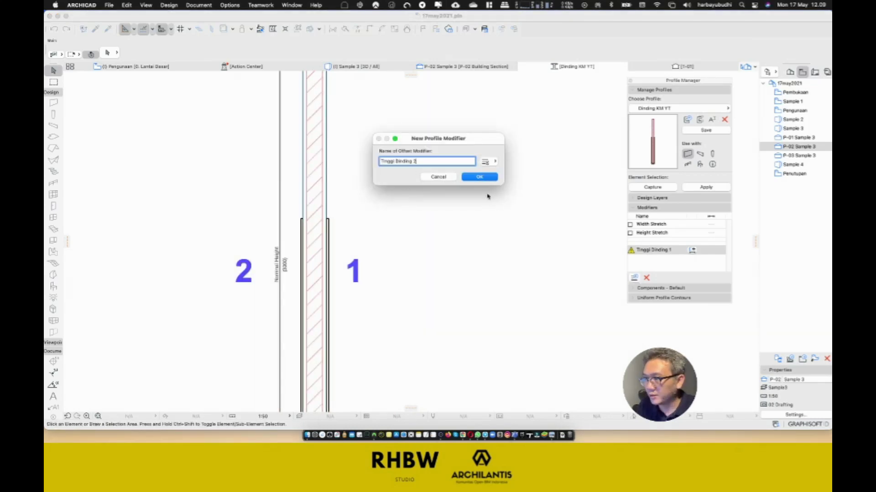
click(493, 178)
- Create an offset modifier named Tebal Dinding 1 and copy its name for reuse
click(634, 277)
text(Ti)
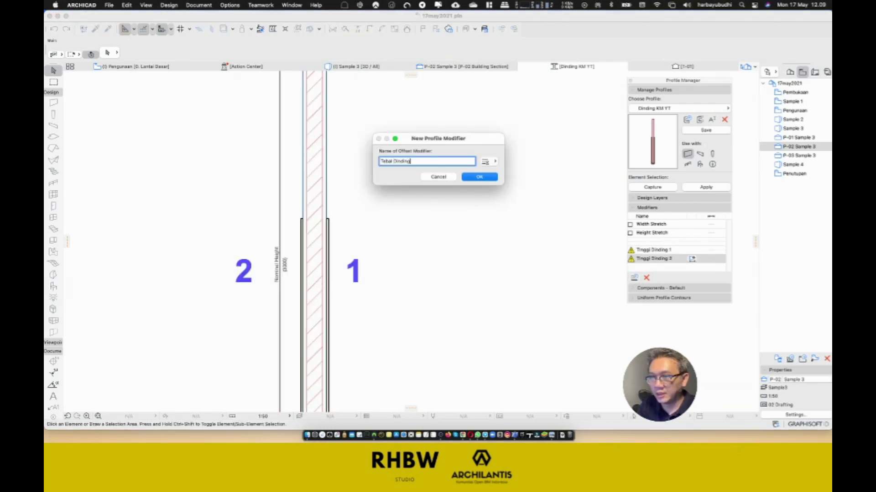
key(super+a)
key(super+c)
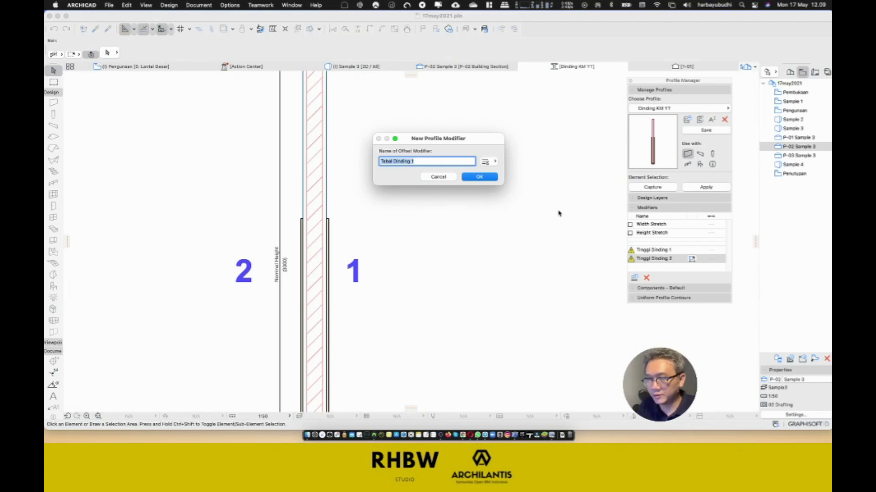
click(479, 176)
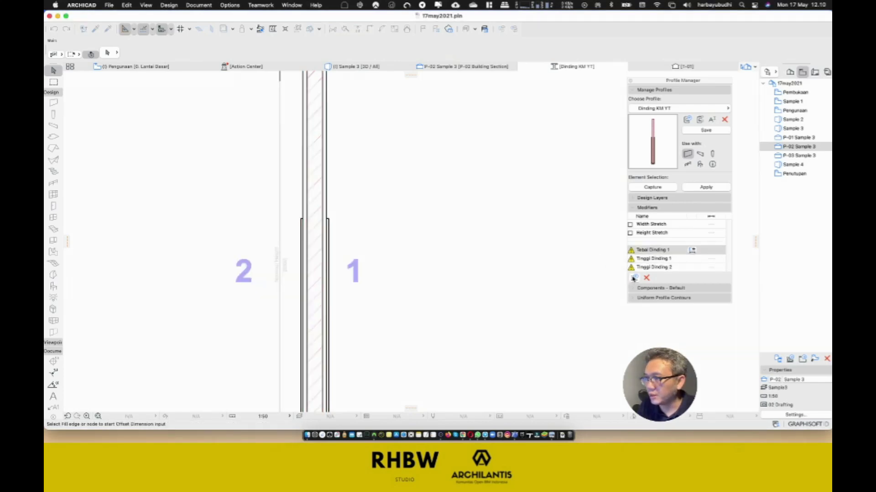
- Create an offset modifier named Tebal Dinding 2 and enlarge the modifier list to fit all the custom modifiers
click(633, 279)
key(super+v)
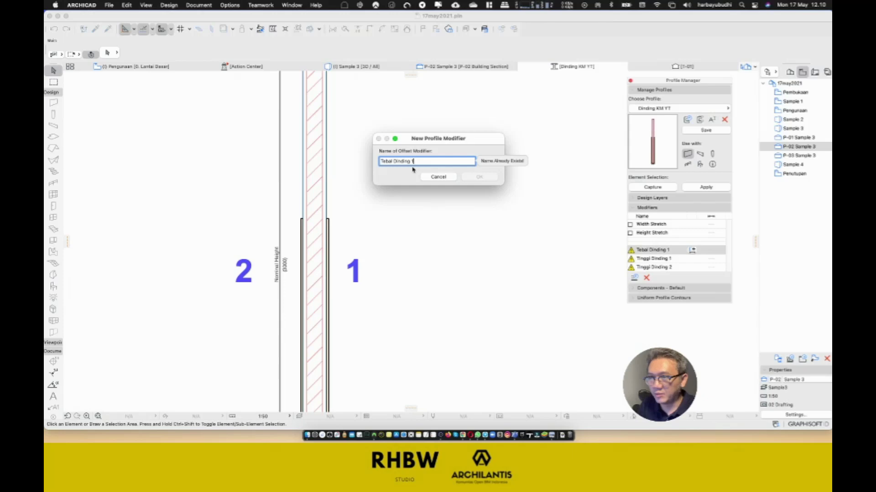
key(BackSpace)
text(2)
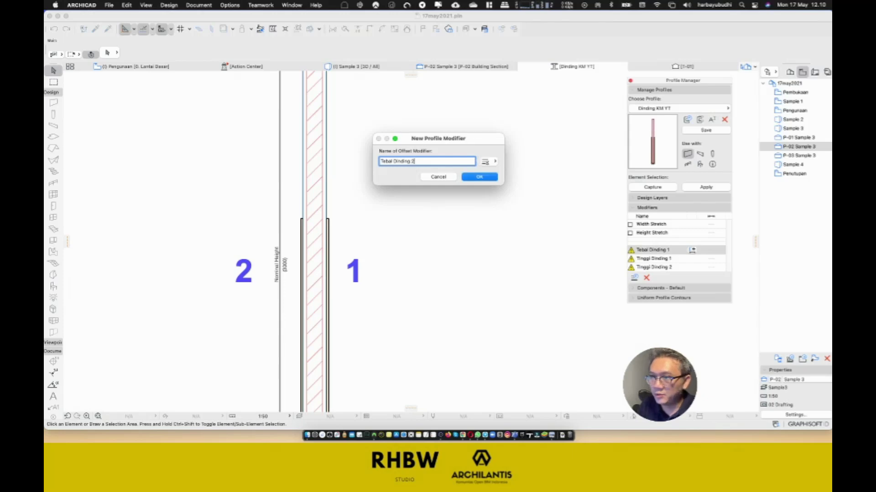
click(474, 179)
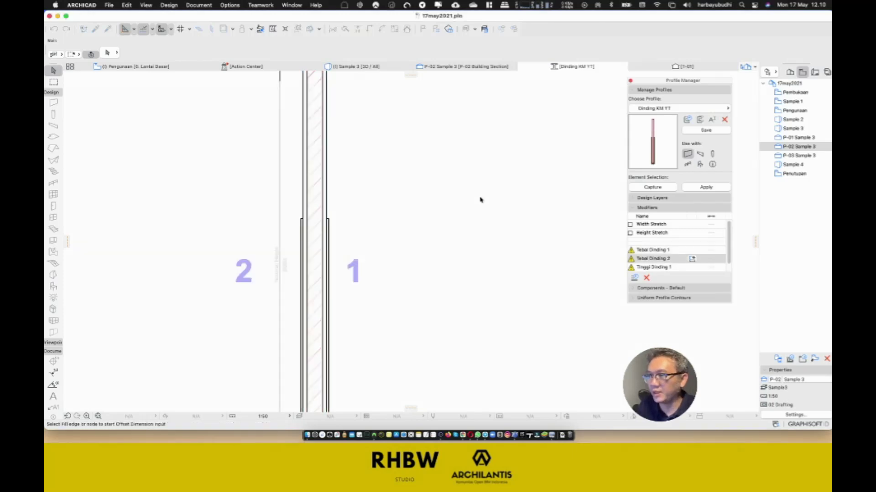
drag(655, 304, 657, 376)
click(658, 300)
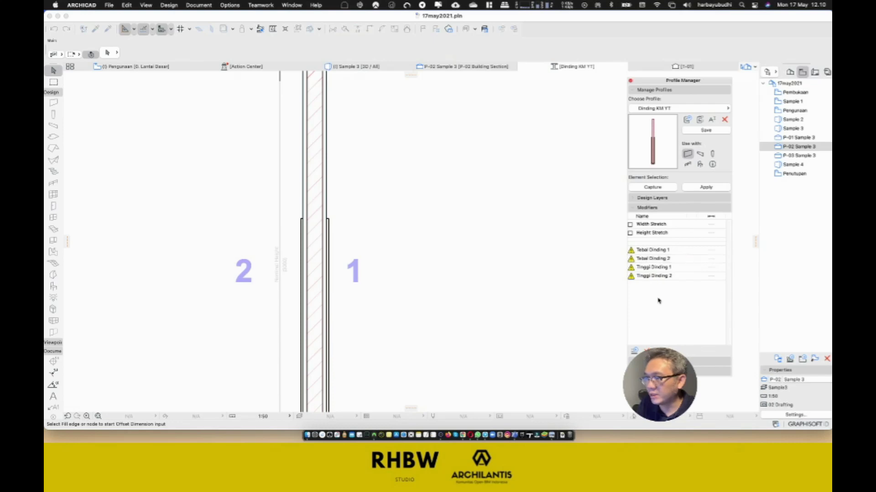
- Define Tebal Dinding 1 from the side 1 tile strip's outer edge to its inner base node, placing the dimension below the wall
scroll(300, 245, down, 3)
scroll(300, 245, up, 4)
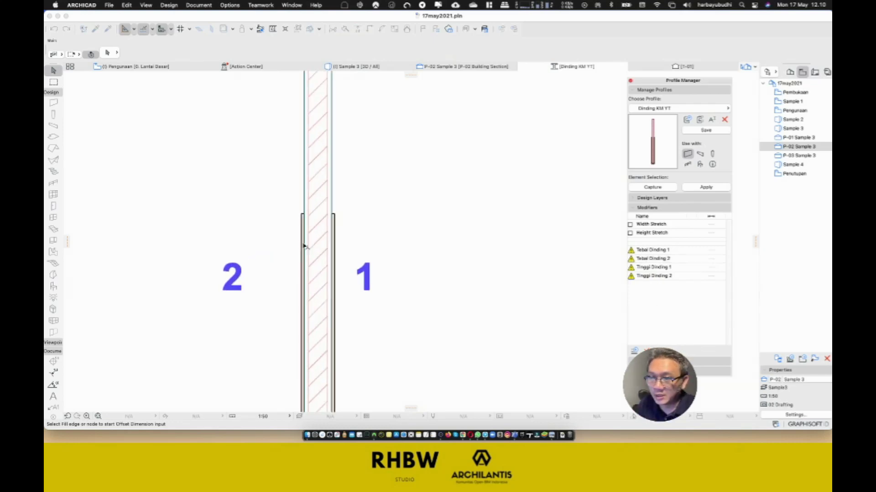
middle_drag(304, 245, 348, 243)
click(667, 252)
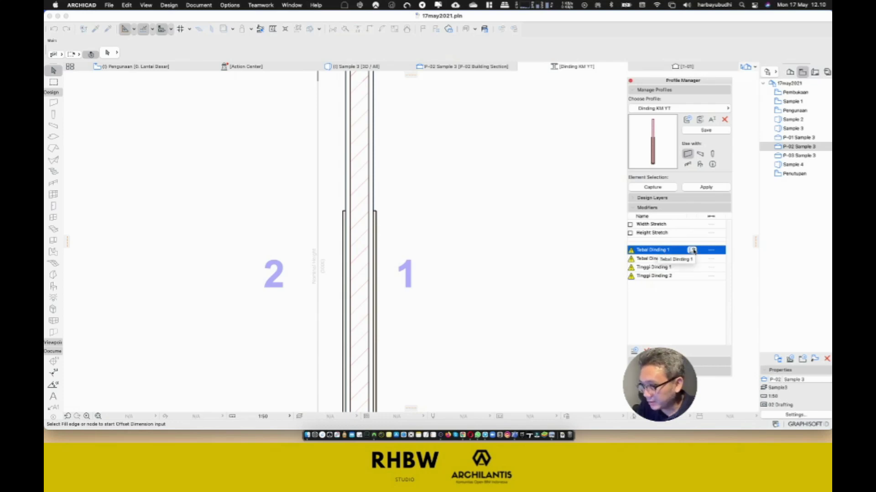
click(693, 251)
scroll(374, 218, up, 5)
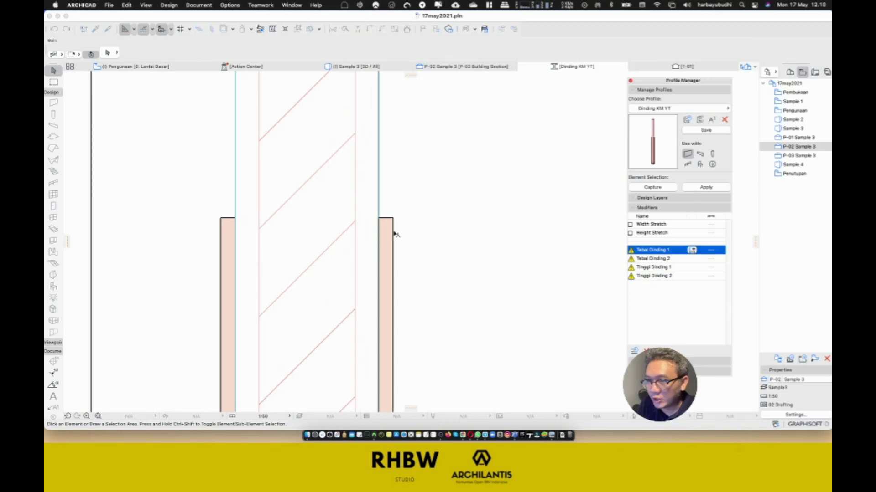
click(393, 236)
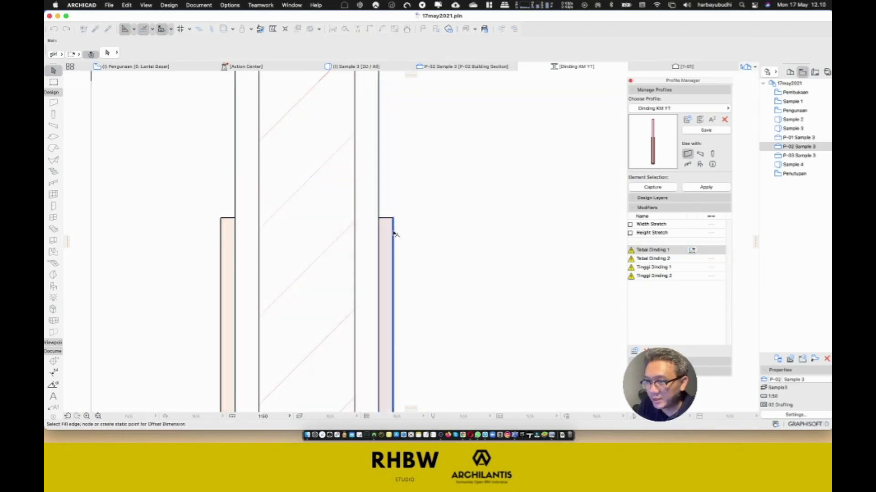
scroll(402, 201, down, 10)
scroll(404, 297, up, 3)
scroll(403, 238, down, 3)
middle_drag(403, 238, 402, 143)
scroll(403, 144, down, 1)
scroll(410, 321, up, 10)
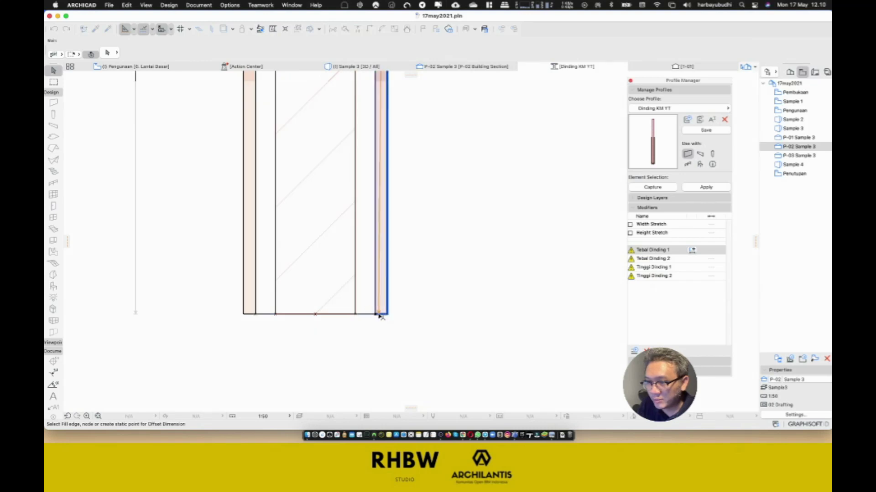
click(376, 315)
click(390, 353)
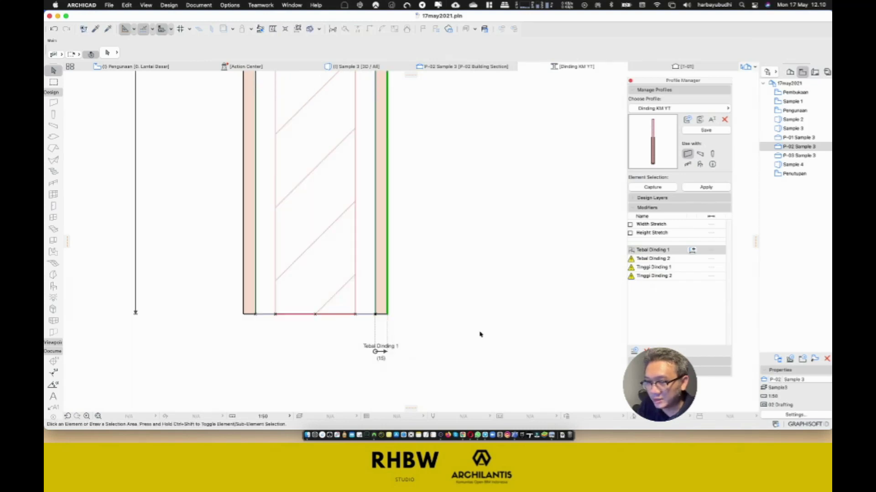
- Define Tebal Dinding 2 from the side 2 tile strip's outer edge to its inner base node, aligning its dimension with Tebal Dinding 1
scroll(515, 303, left, 2)
click(668, 259)
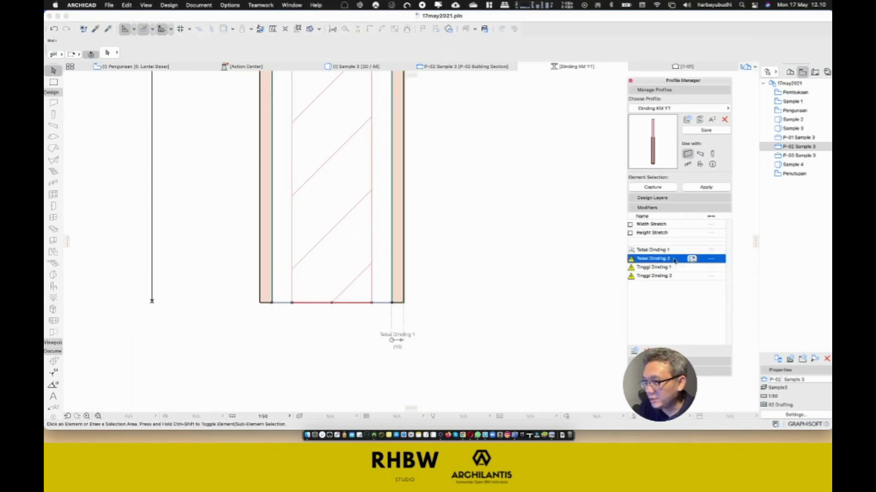
click(261, 266)
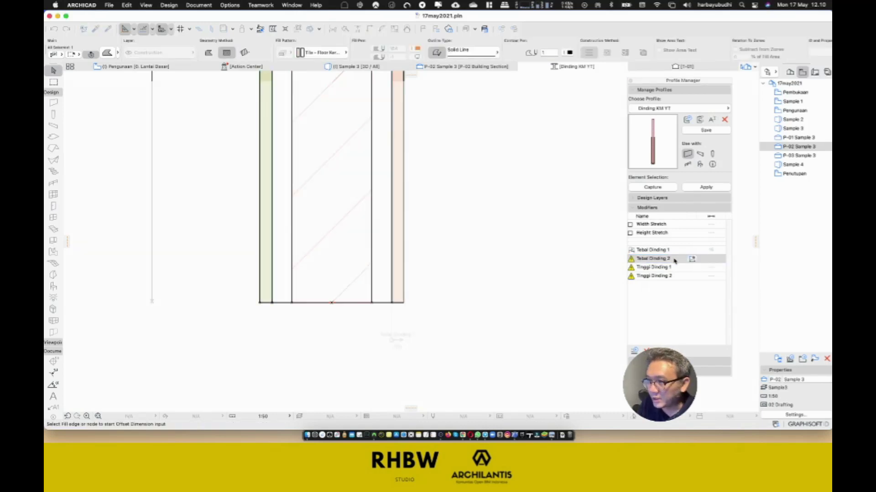
click(646, 261)
click(261, 267)
click(272, 303)
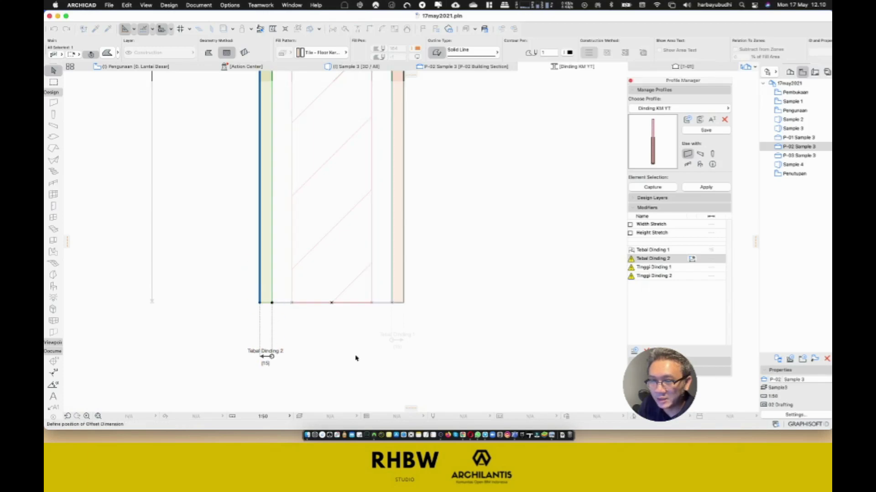
click(391, 343)
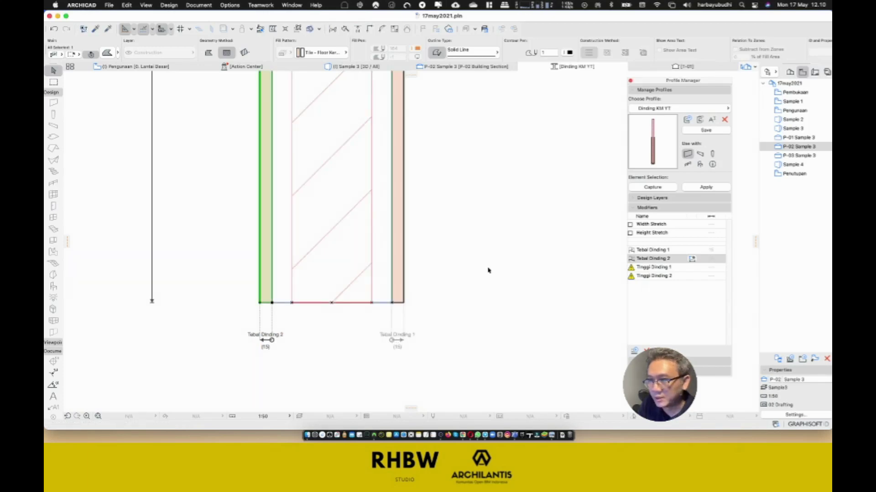
- Define Tinggi Dinding 1 from the side 1 tile strip's top edge to its inner base node, placing the dimension outside the strip
scroll(488, 270, down, 5)
scroll(502, 366, up, 1)
click(708, 269)
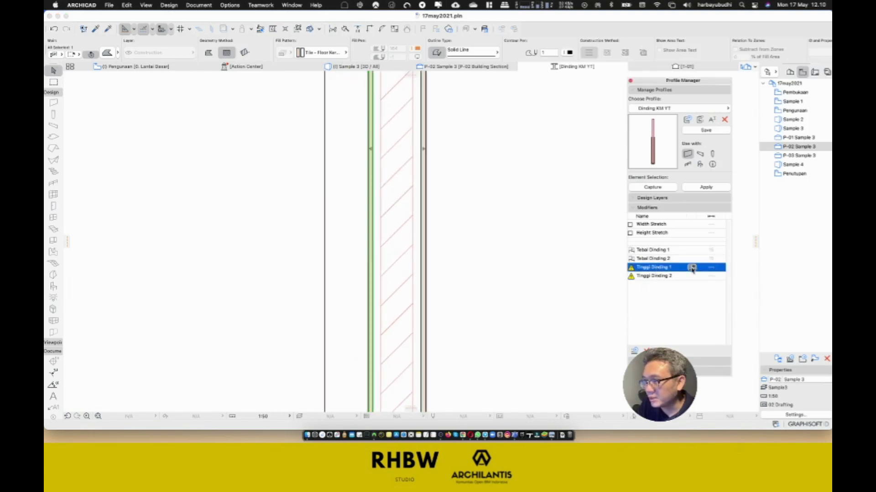
click(692, 268)
middle_drag(471, 161, 464, 368)
middle_drag(411, 172, 416, 309)
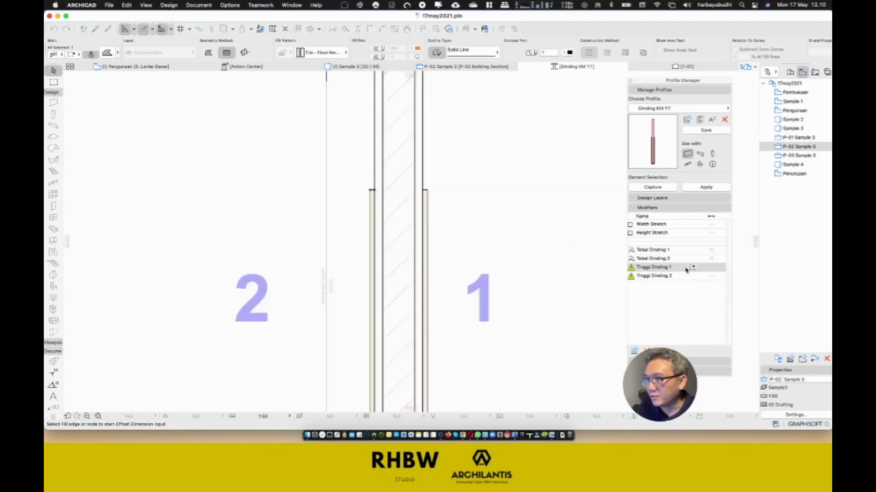
scroll(431, 194, up, 5)
click(426, 187)
scroll(428, 221, down, 6)
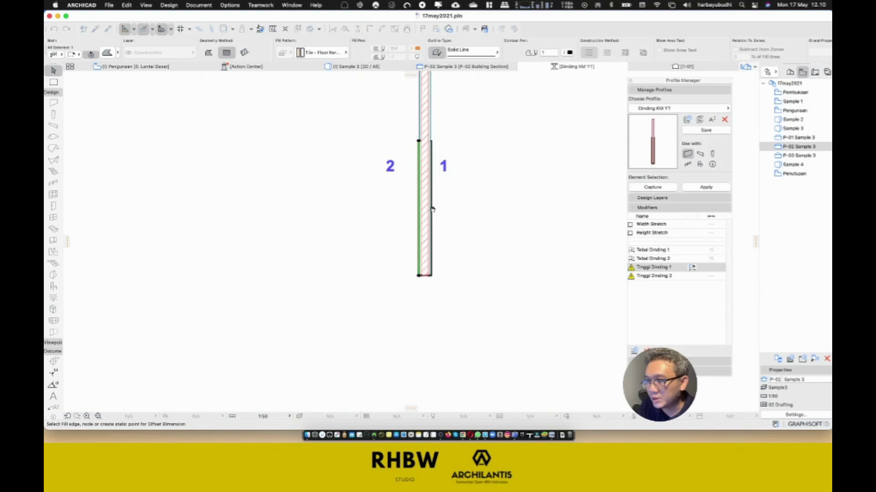
scroll(432, 283, up, 5)
click(426, 267)
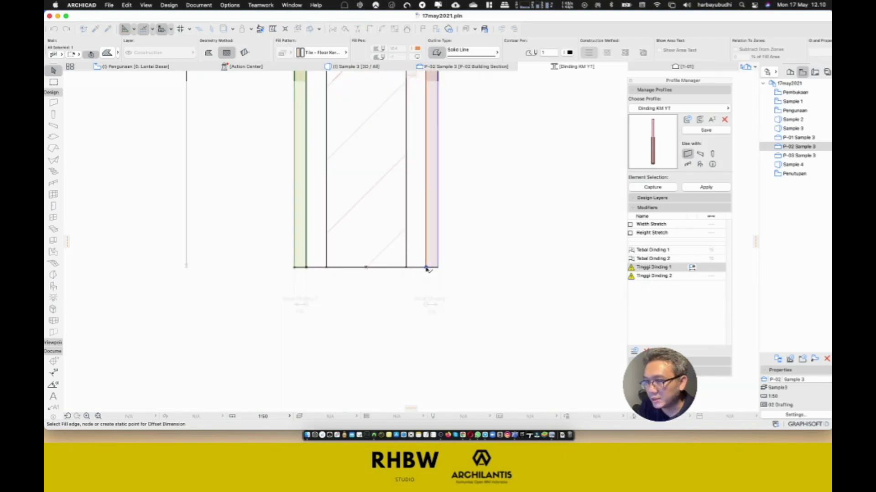
click(489, 269)
scroll(489, 291, down, 4)
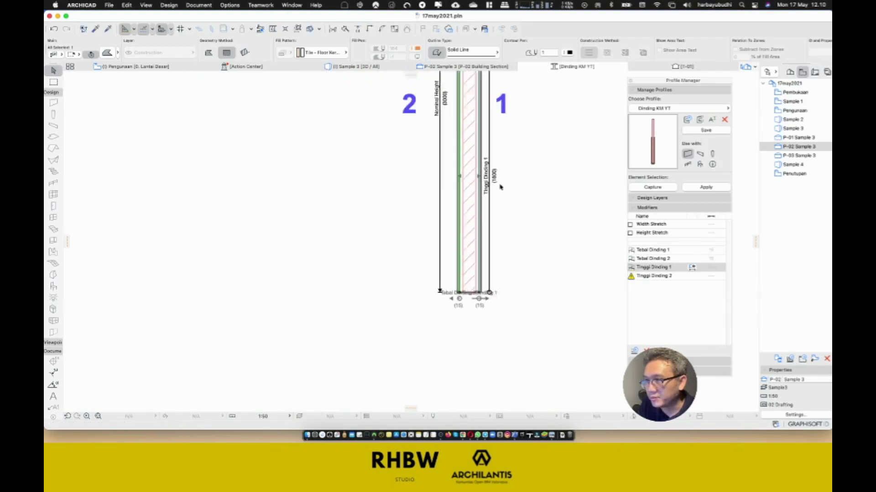
scroll(493, 204, up, 3)
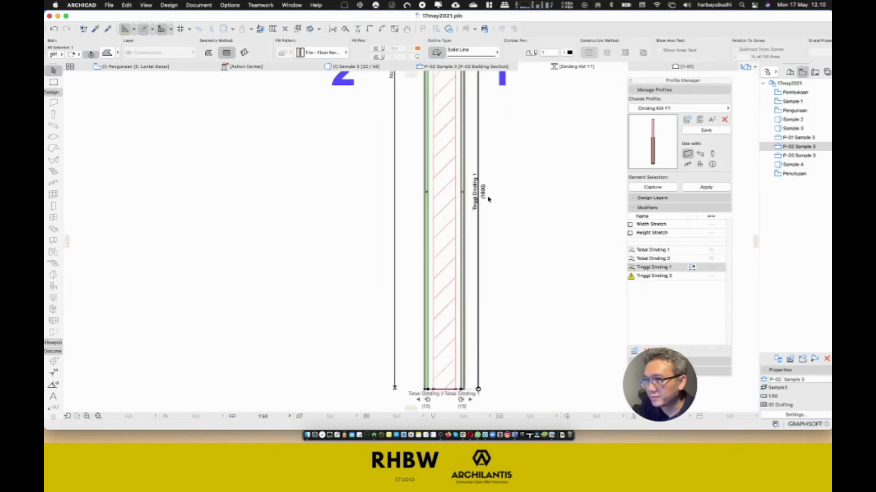
- Define Tinggi Dinding 2 from the side 2 tile strip's top edge to its base, placing the dimension outside the strip
click(644, 277)
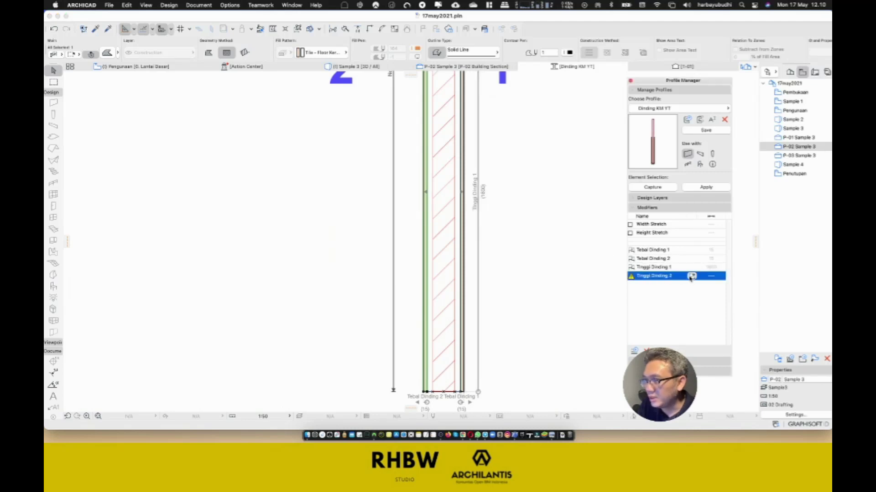
scroll(500, 219, down, 3)
scroll(477, 195, up, 5)
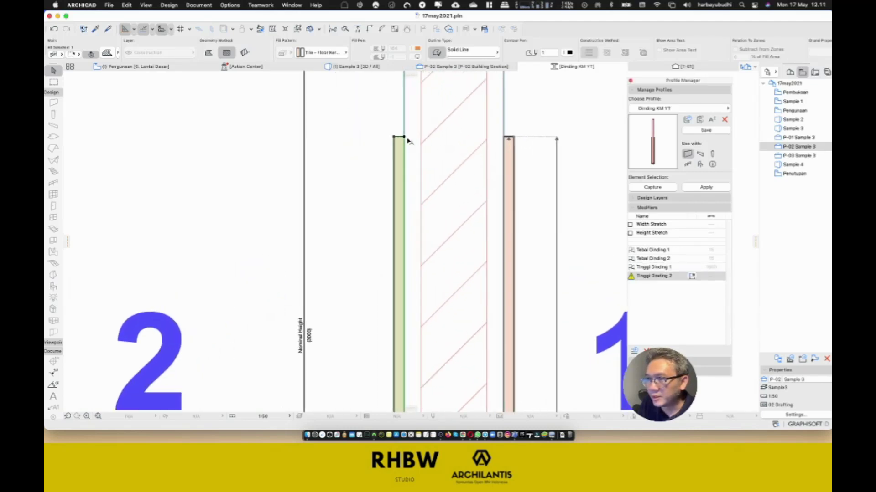
scroll(399, 137, up, 3)
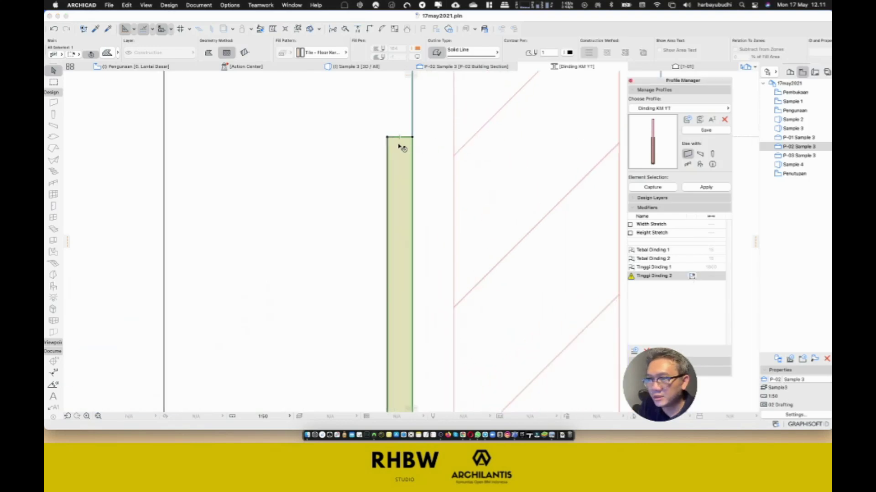
scroll(404, 162, down, 5)
scroll(426, 241, up, 5)
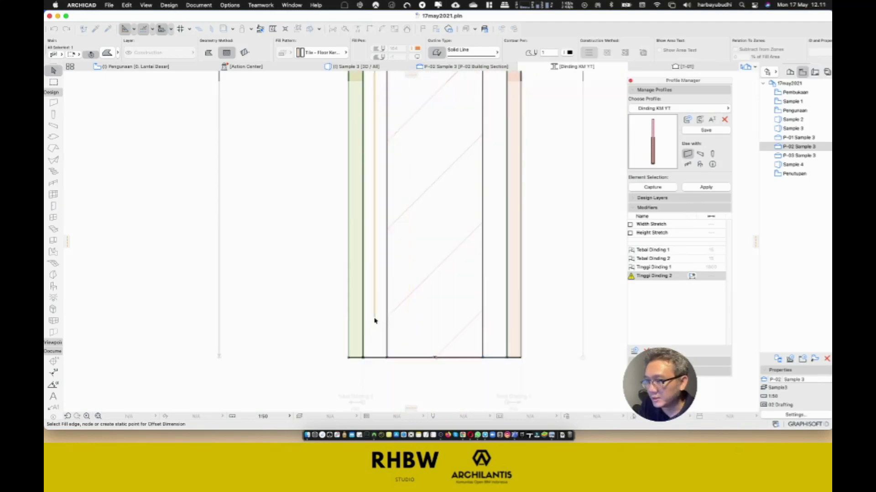
scroll(374, 320, down, 2)
click(379, 311)
click(316, 310)
scroll(317, 310, down, 5)
scroll(383, 164, up, 1)
middle_drag(383, 164, 370, 192)
middle_drag(530, 214, 530, 269)
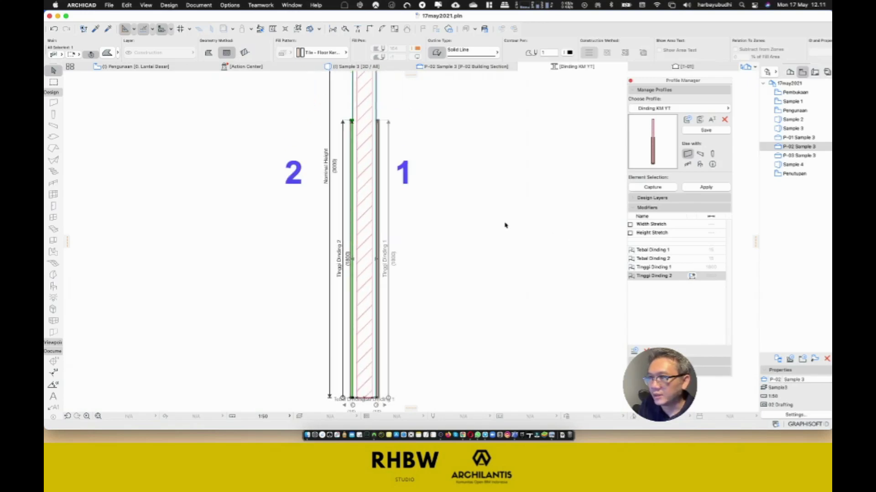
- Save the Dinding KM YT profile with its four offset modifiers
click(706, 131)
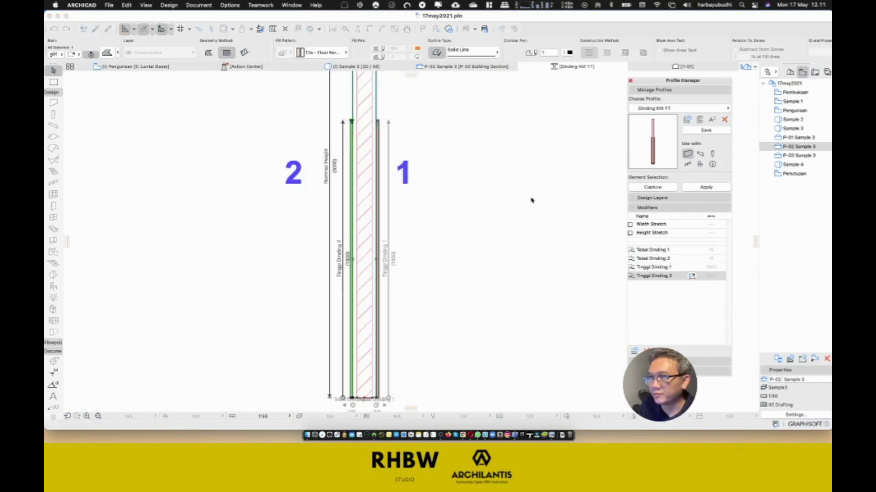
middle_drag(391, 125, 363, 262)
scroll(371, 225, down, 5)
scroll(363, 264, up, 2)
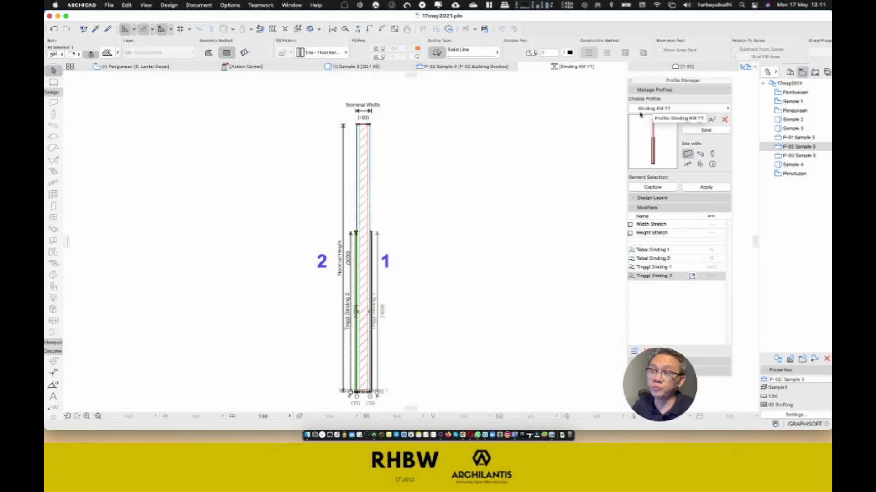
key(super+s)
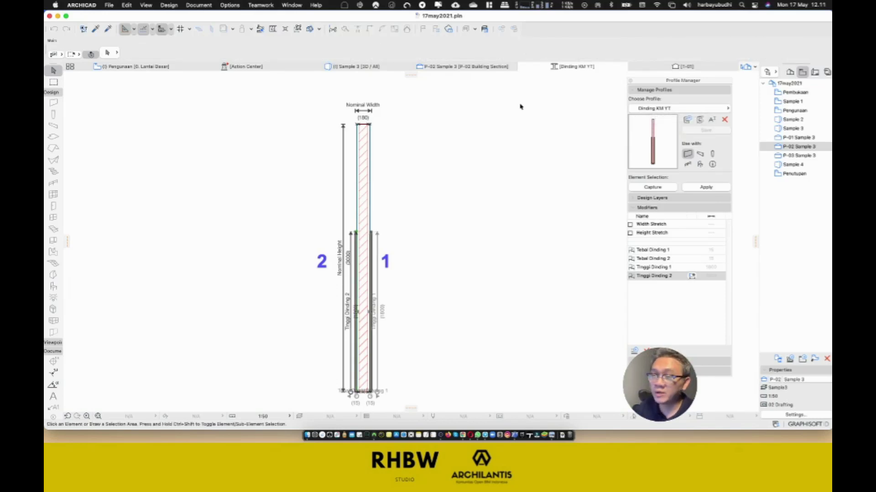
- Switch to the Sample 3 3D view and frame the brick-walled room from above
click(365, 68)
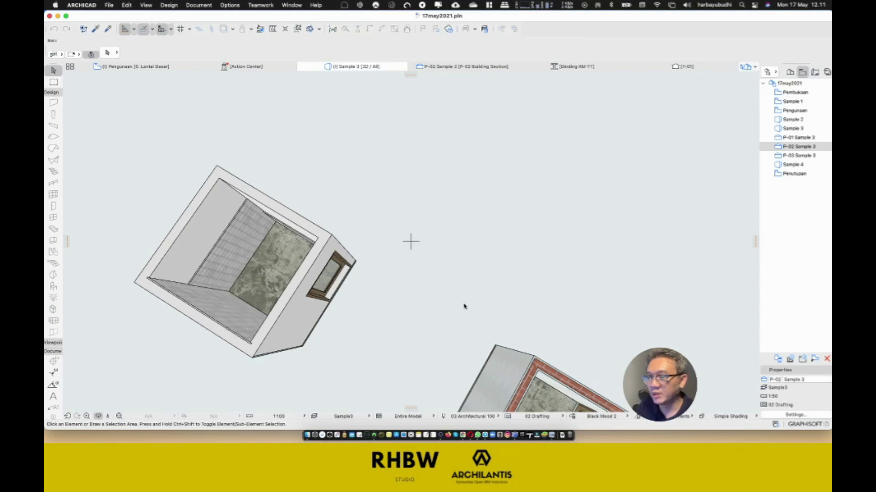
drag(459, 269, 590, 336)
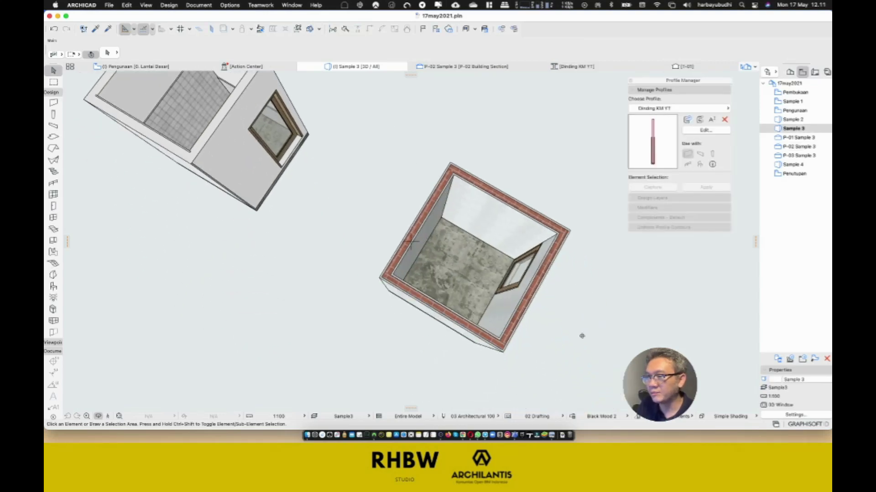
scroll(458, 277, up, 3)
drag(297, 381, 386, 356)
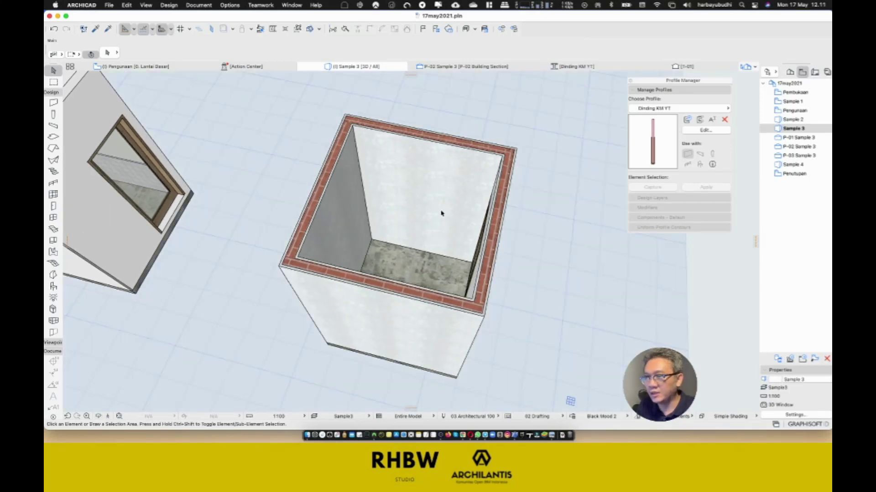
- Apply the Dinding KM YT profile to all four walls of the brick room
click(446, 195)
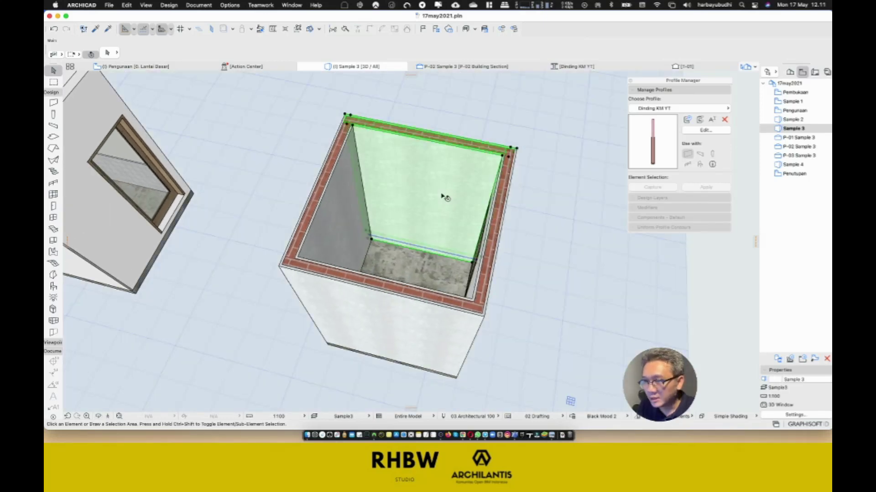
shift+click(339, 205)
shift+click(417, 321)
shift+click(492, 270)
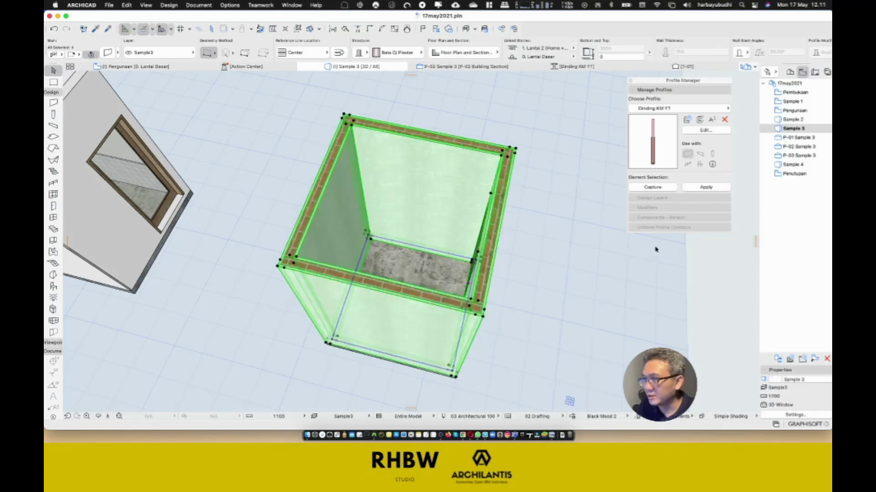
click(716, 188)
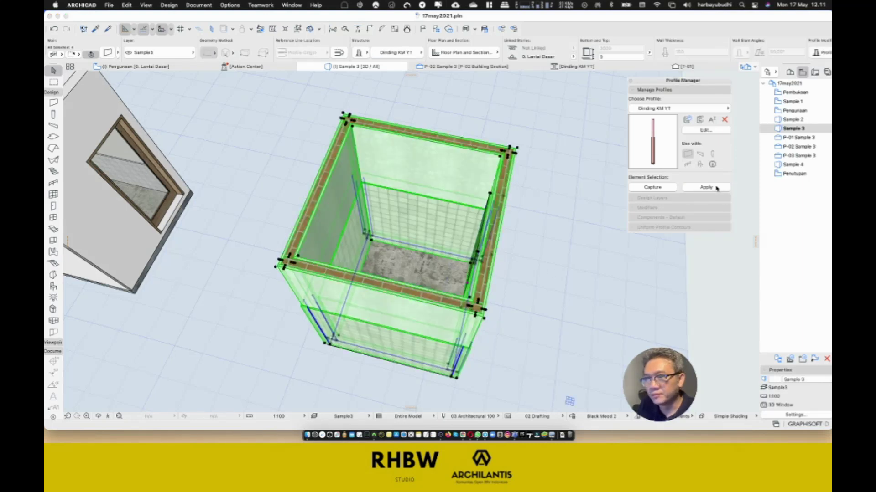
click(240, 397)
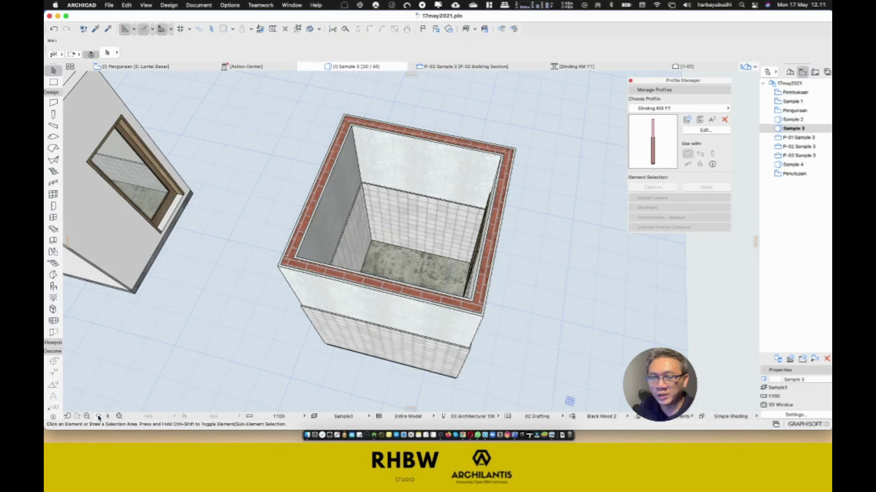
- Examine the tiled walls from outside, including the tile edge beside the door and the inner tiling
click(99, 418)
drag(276, 358, 431, 253)
shift+middle_drag(430, 251, 384, 267)
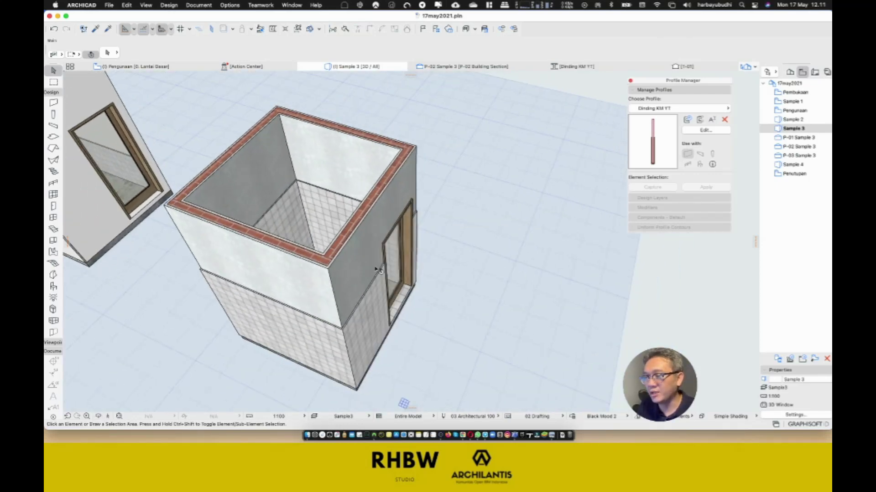
scroll(442, 288, up, 8)
scroll(441, 287, down, 5)
scroll(440, 288, up, 5)
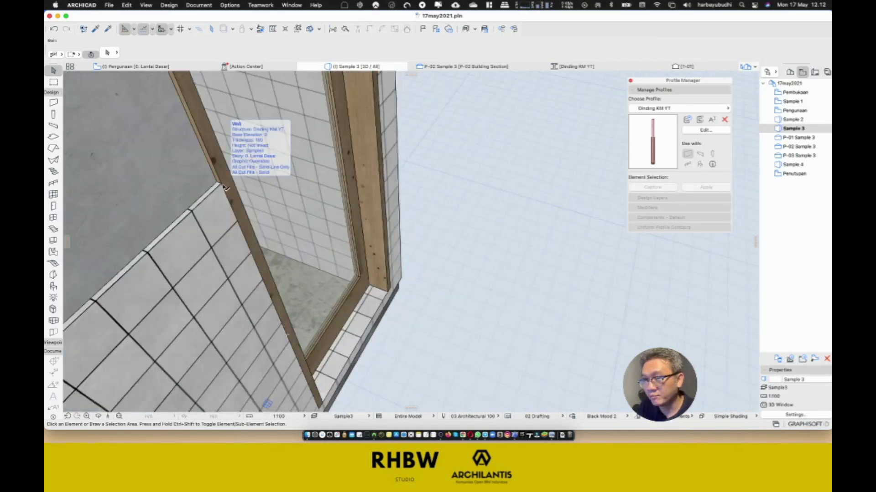
click(223, 194)
scroll(408, 263, down, 6)
shift+middle_drag(408, 264, 351, 270)
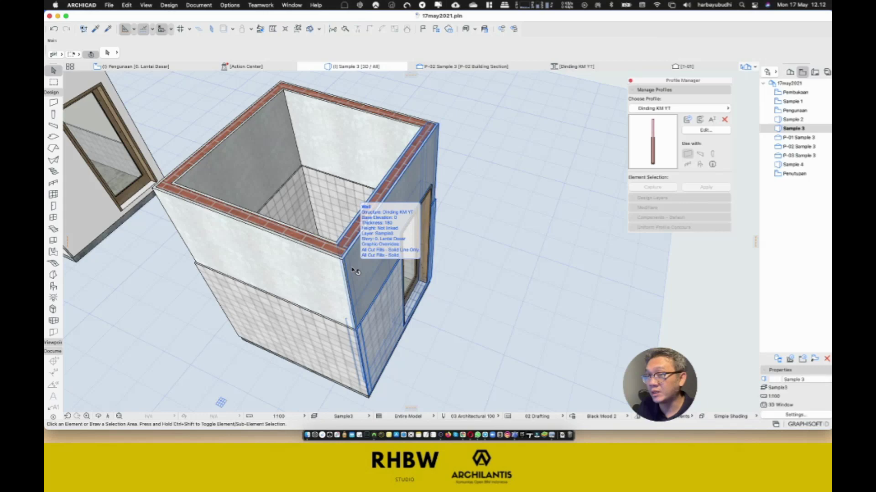
scroll(354, 270, up, 3)
middle_drag(355, 270, 437, 308)
scroll(455, 321, down, 2)
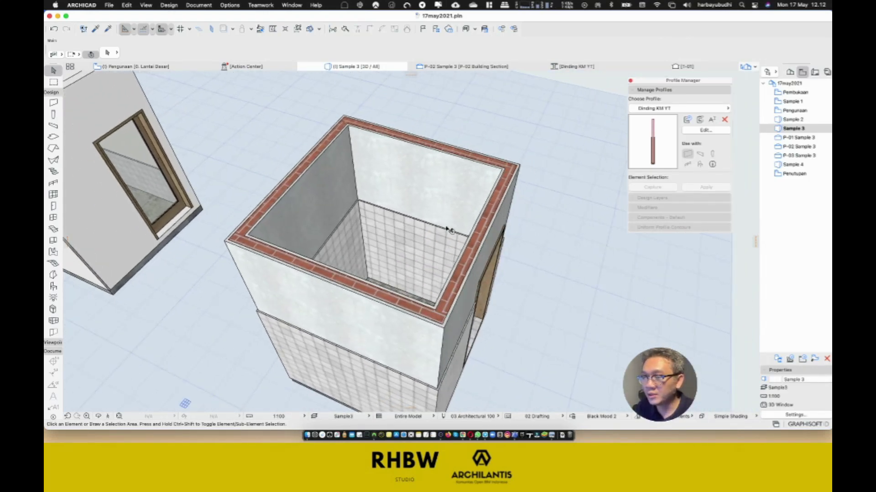
middle_drag(456, 269, 406, 285)
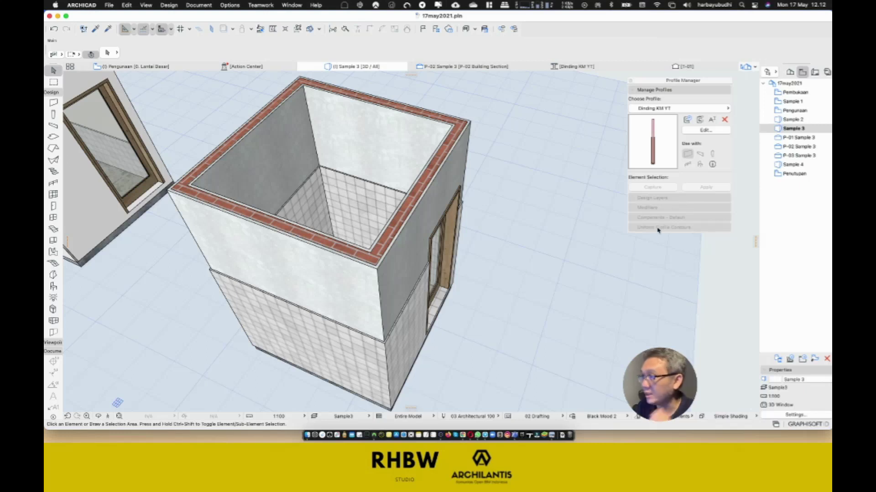
- In section P-03 Sample 3, collapse the left wall's outer tile strip to the plaster face using Tebal Dinding 2
double_click(784, 155)
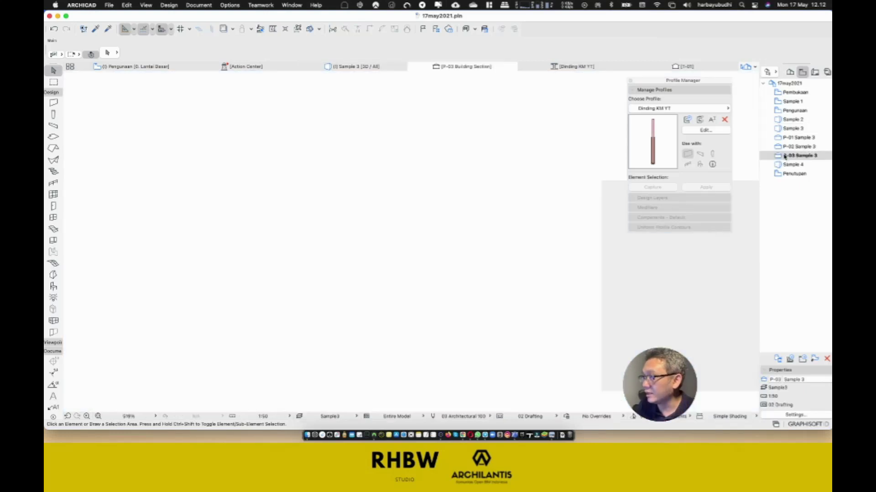
scroll(469, 319, up, 5)
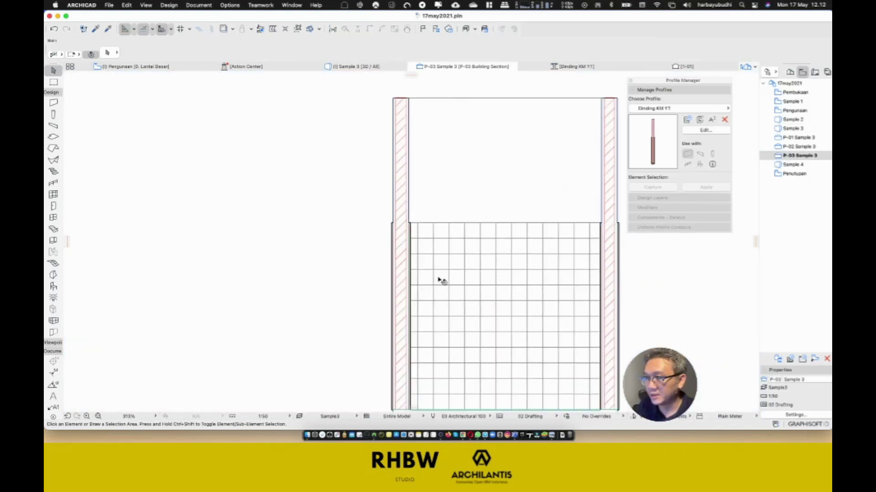
click(345, 183)
scroll(347, 198, up, 5)
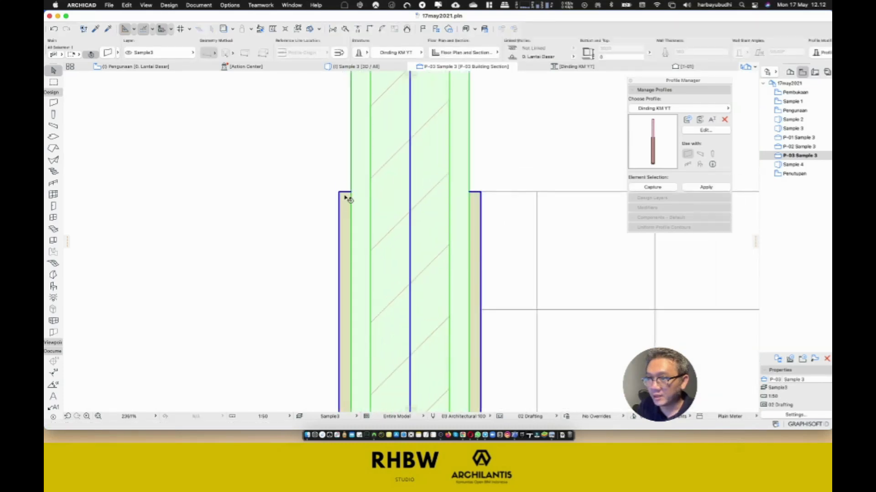
click(339, 205)
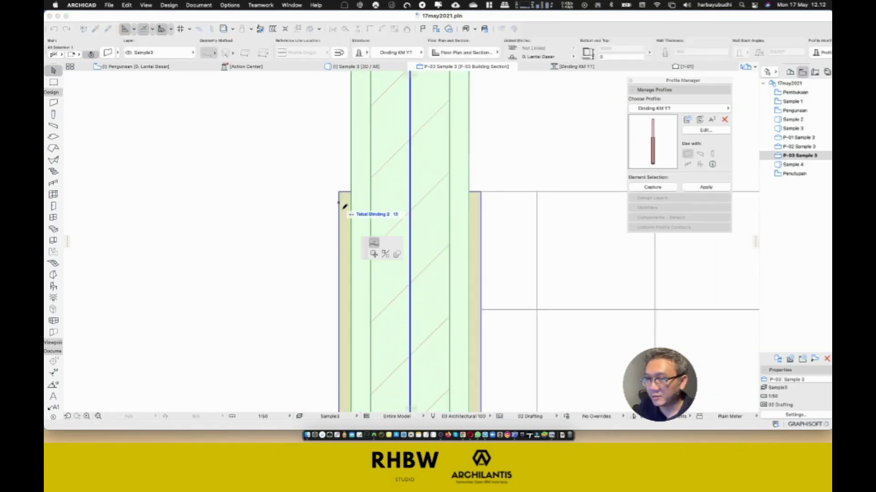
click(252, 190)
- In section P-03, reduce the right wall's outer tile thickness, Tebal Dinding 2, to 0 at the plaster face
scroll(283, 199, down, 8)
middle_drag(474, 236, 261, 234)
scroll(447, 203, up, 4)
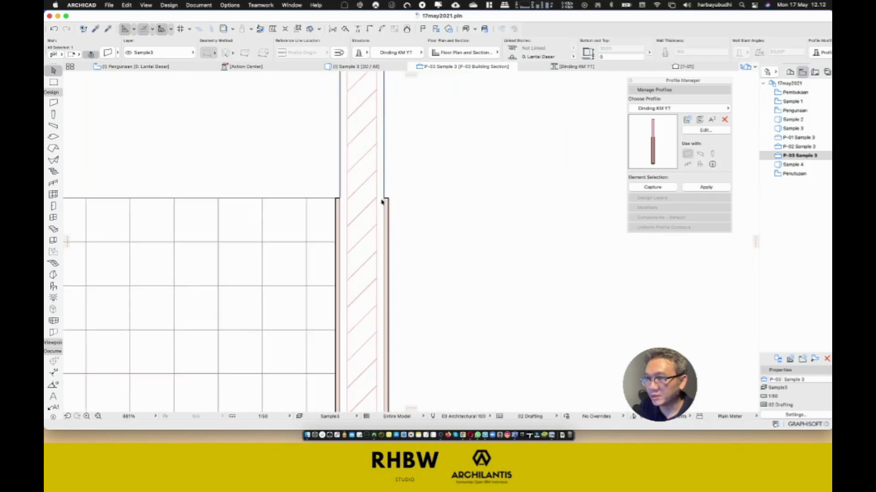
scroll(382, 202, up, 3)
click(386, 212)
click(386, 211)
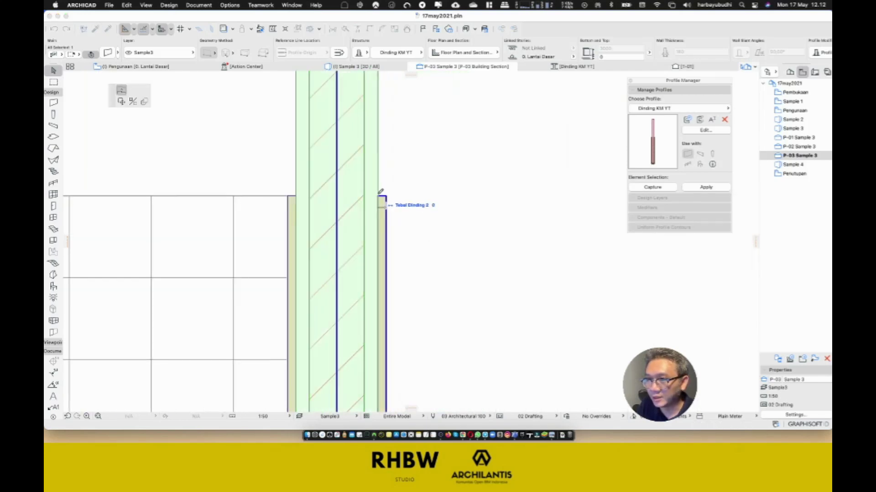
click(379, 197)
key(Escape)
scroll(457, 245, down, 8)
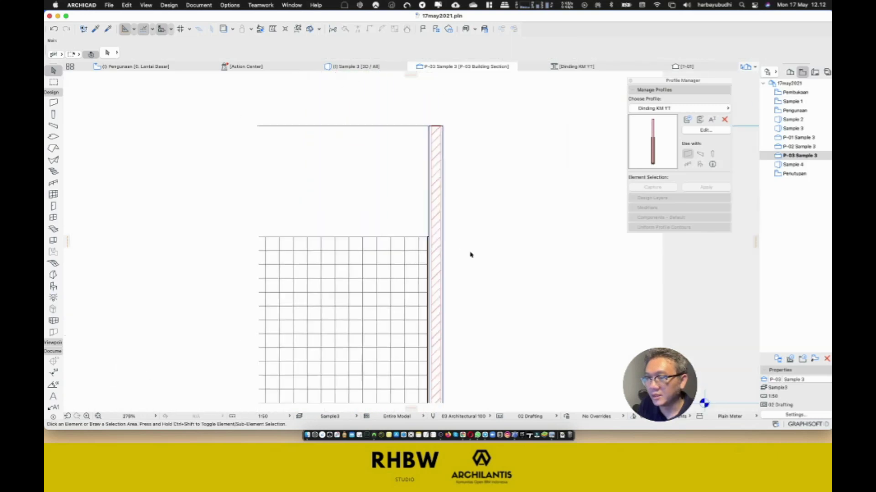
- In section P-02 Sample 3, reduce the left wall's outer tile thickness, Tebal Dinding 2, to 0
double_click(806, 146)
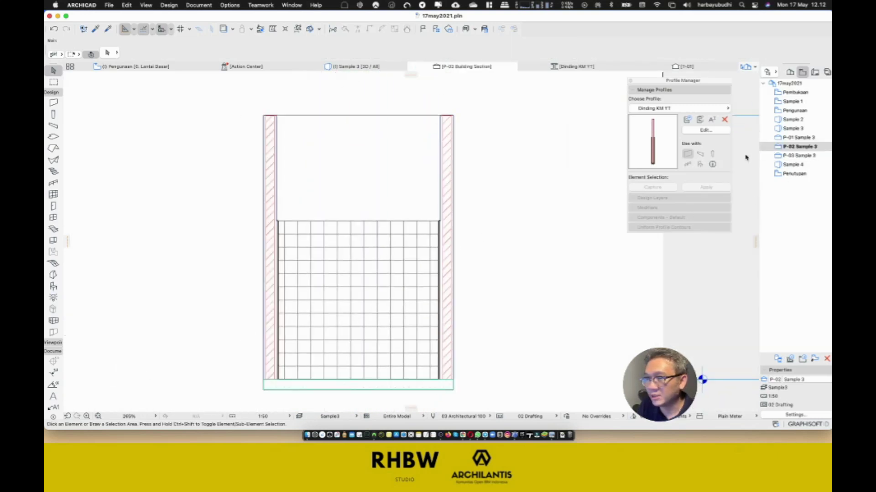
scroll(279, 286, up, 10)
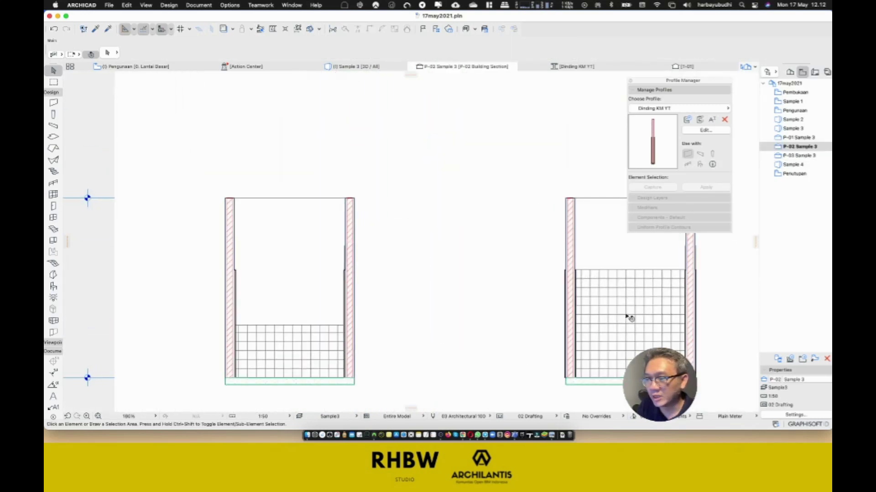
click(358, 225)
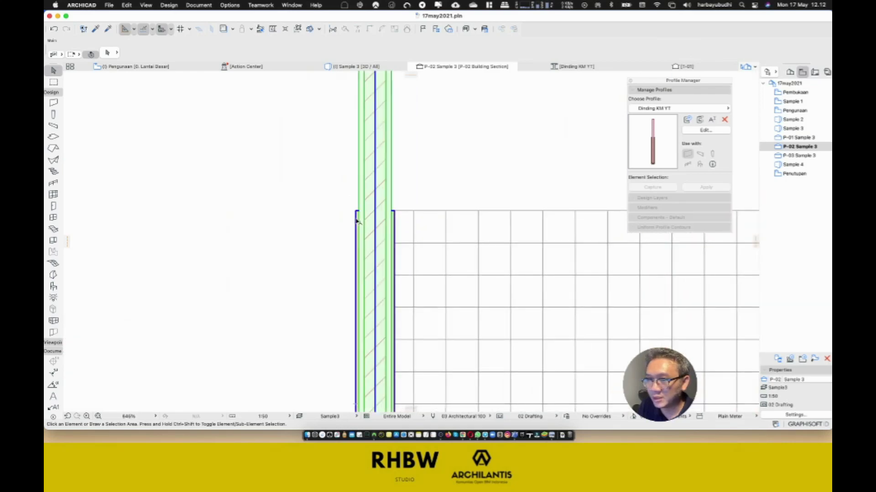
scroll(356, 216, up, 5)
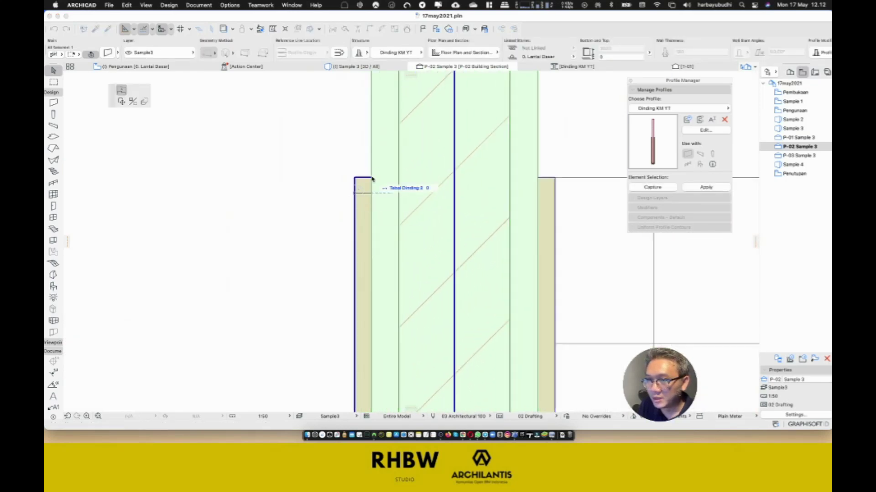
scroll(303, 254, down, 6)
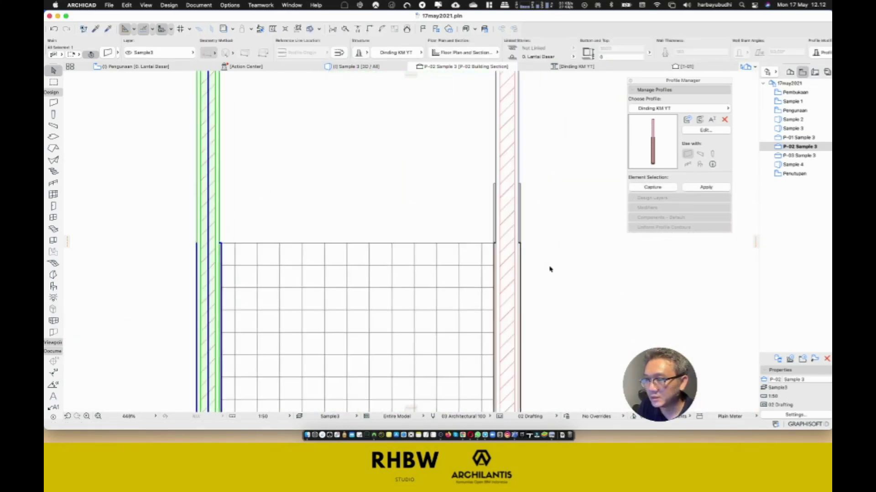
- In section P-02, reduce the right wall's outer tile thickness, Tebal Dinding 2, to 0 at the plaster face
scroll(529, 251, up, 5)
click(518, 250)
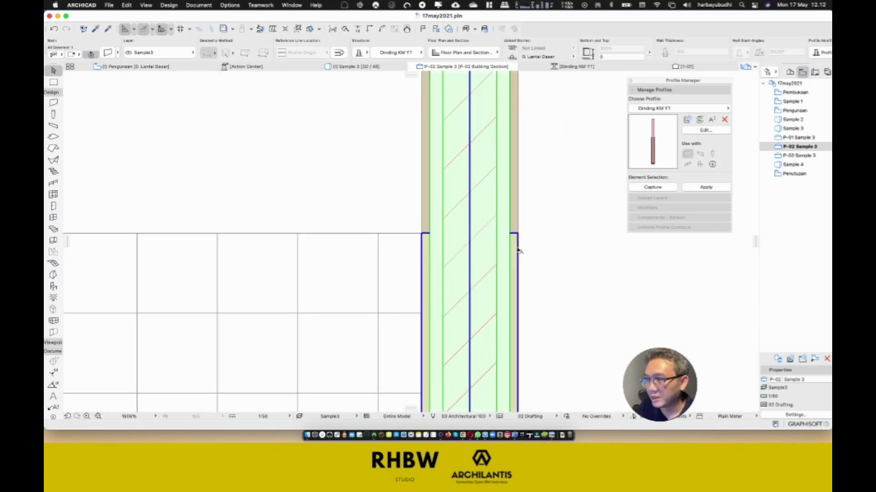
click(518, 249)
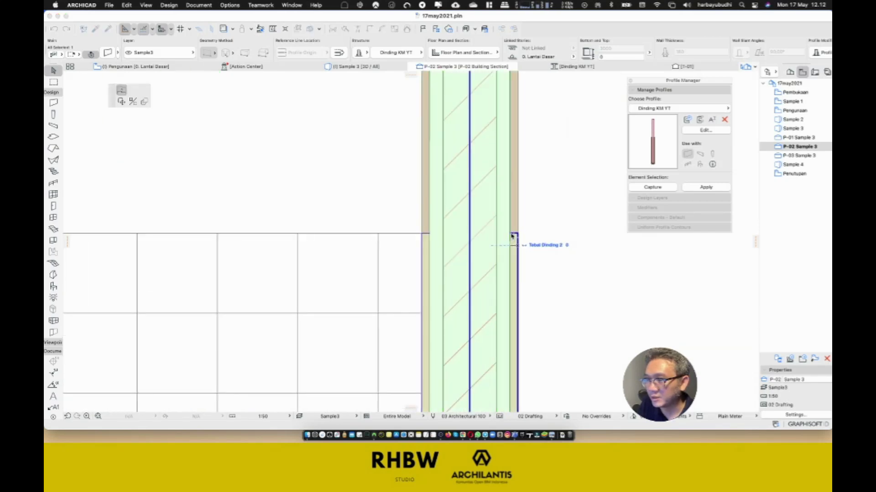
click(549, 236)
scroll(510, 250, down, 10)
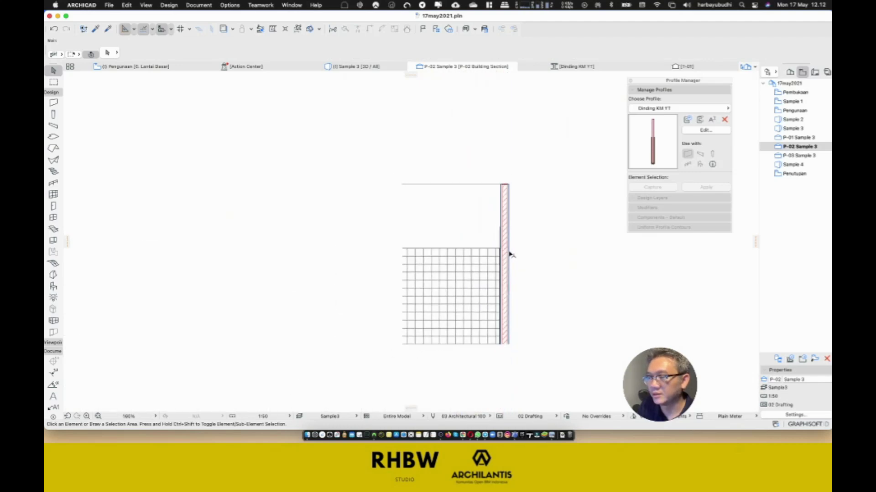
- Return to the Sample 3 3D view and frame the room's inner tiled corner from above
click(364, 67)
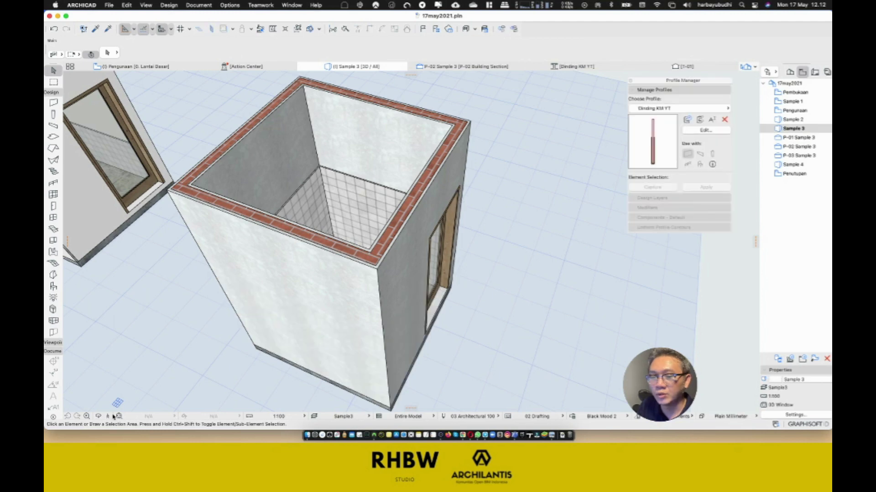
shift+middle_drag(282, 365, 274, 350)
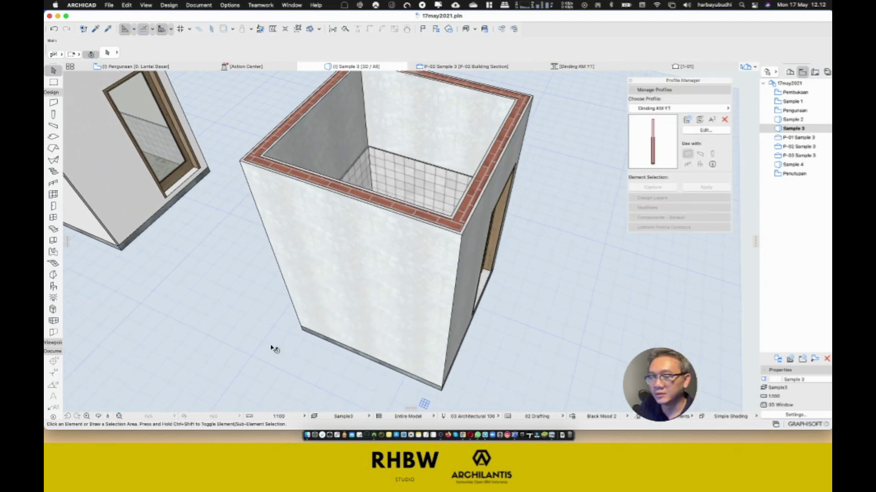
click(100, 416)
drag(403, 302, 411, 186)
scroll(411, 187, up, 3)
- Raise the inner tiling of the wall facing away from the door to the wall top, Tinggi Dinding 1 of 3000
click(442, 206)
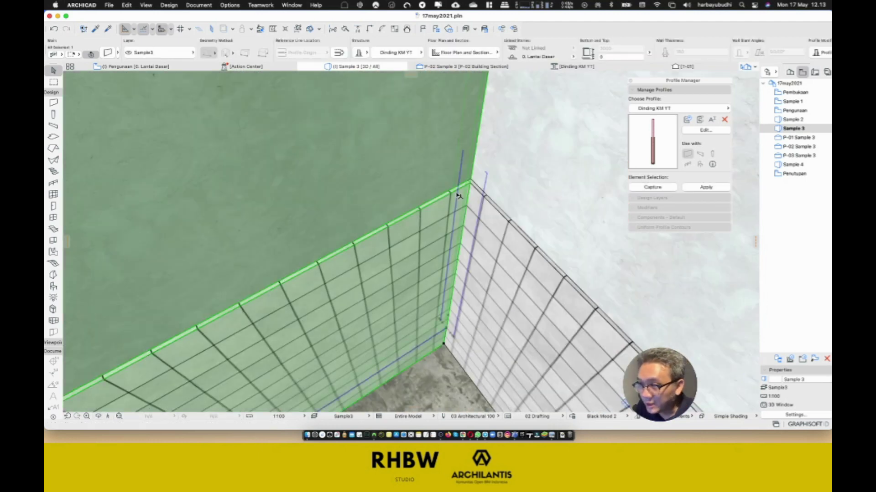
click(485, 174)
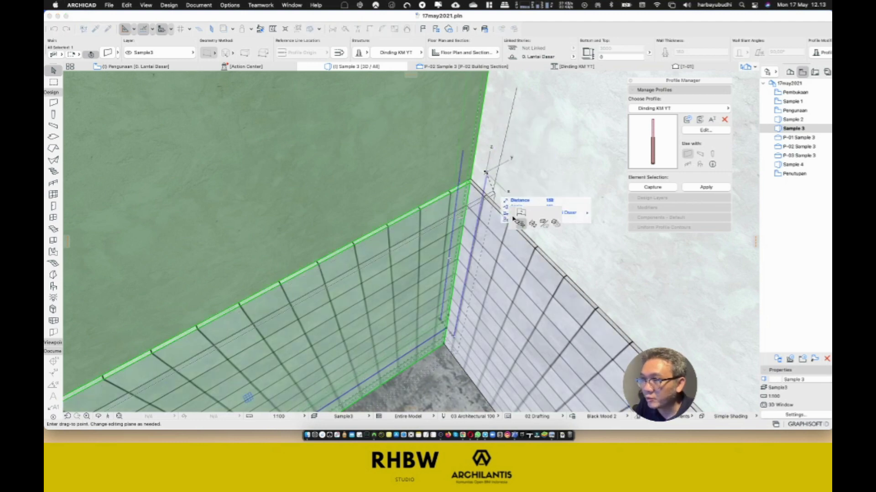
click(520, 213)
scroll(478, 270, down, 5)
shift+middle_drag(478, 270, 489, 262)
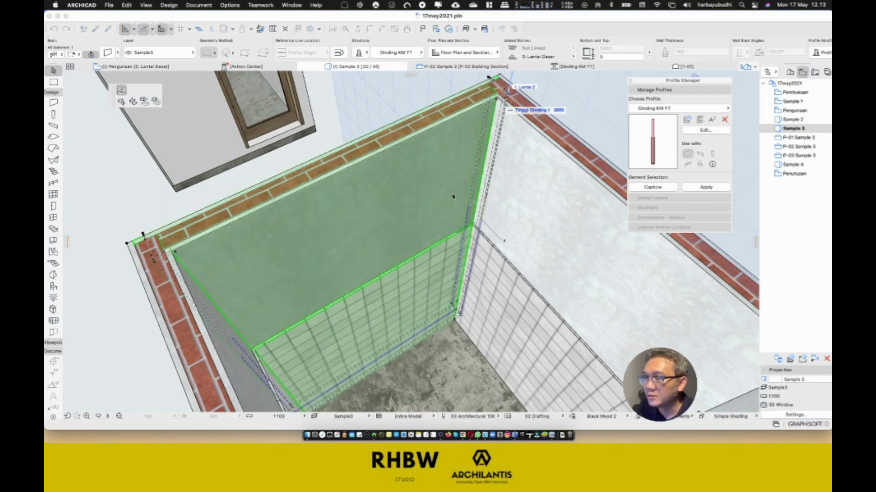
click(497, 97)
middle_drag(446, 281, 358, 254)
key(Escape)
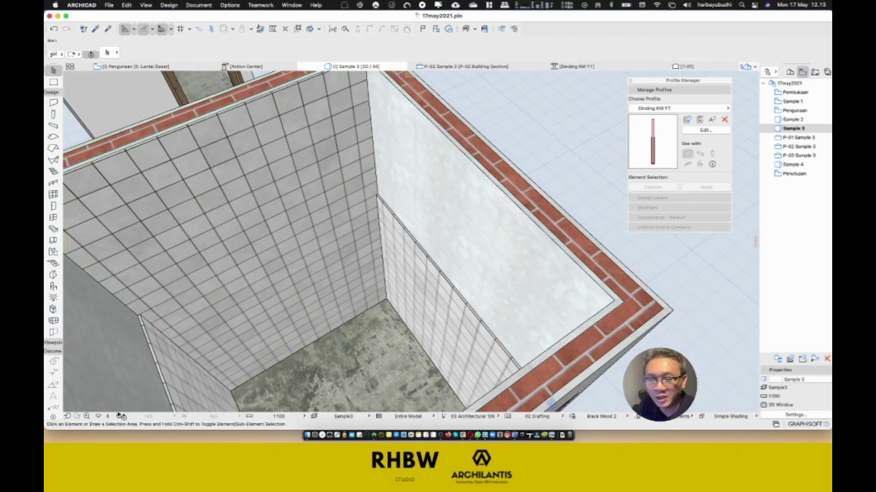
- Raise the inner tiling, Tinggi Dinding 1, of the side wall beside the door jamb to the top of the door frame
shift+middle_drag(410, 241, 440, 261)
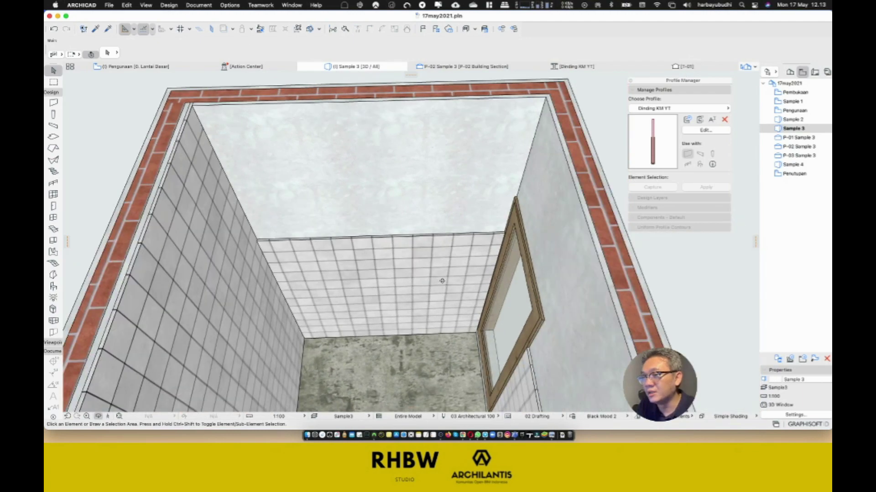
scroll(446, 254, up, 5)
click(518, 228)
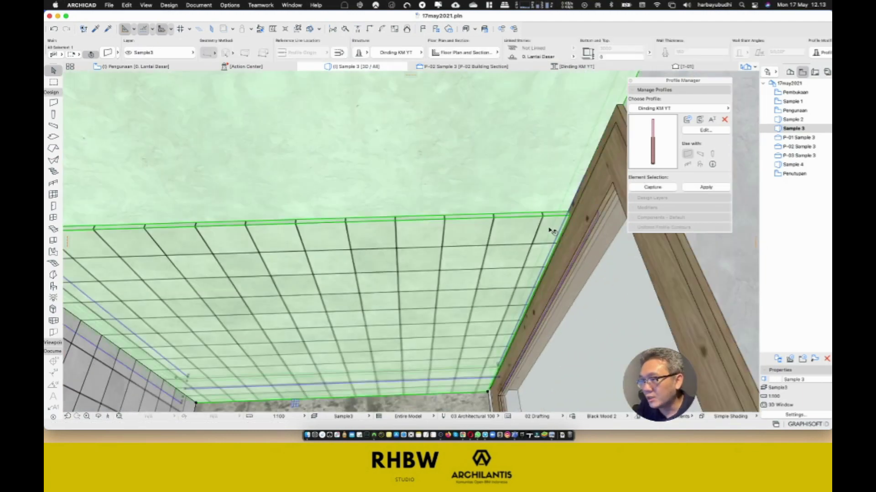
scroll(563, 233, up, 4)
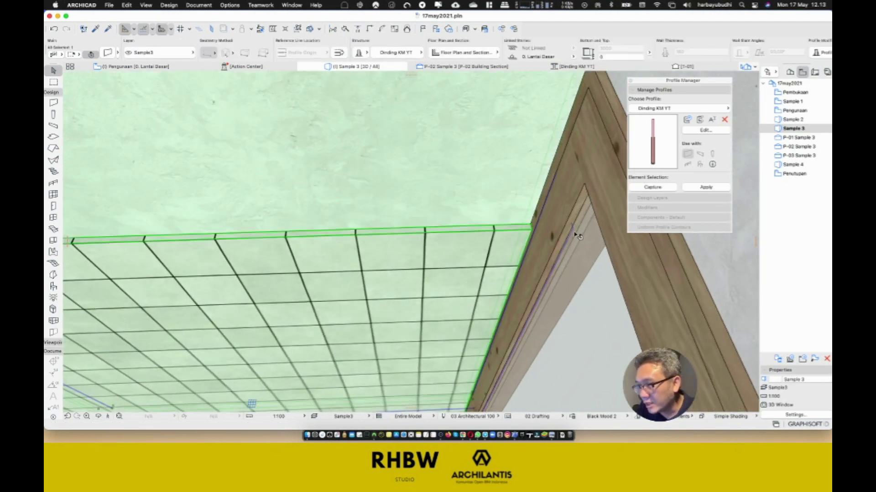
click(572, 228)
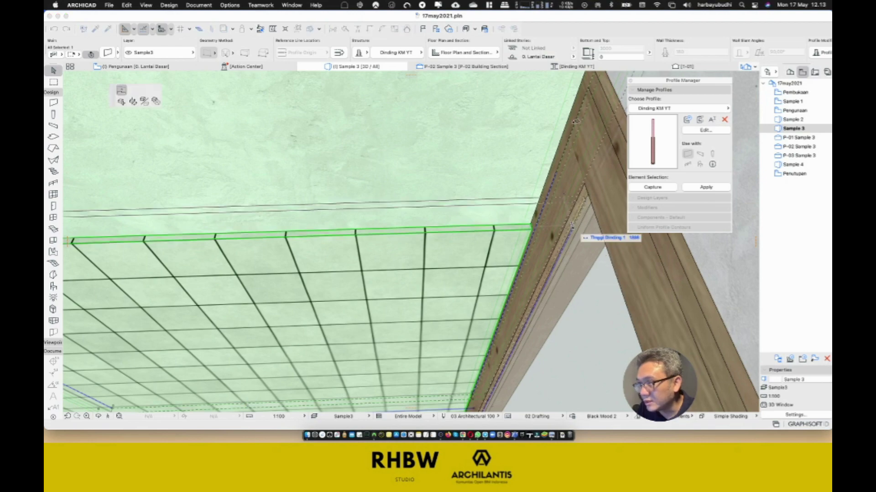
middle_drag(549, 186, 534, 217)
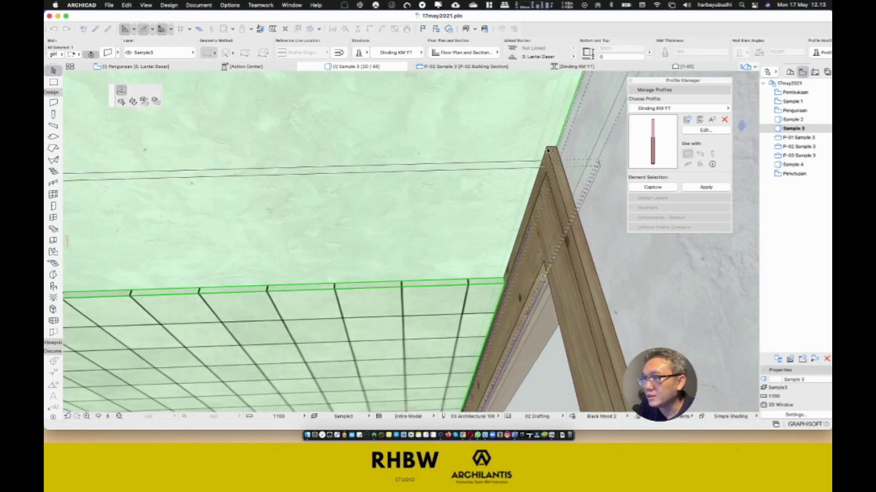
scroll(464, 185, down, 10)
middle_drag(465, 186, 466, 233)
key(Escape)
key(Escape)
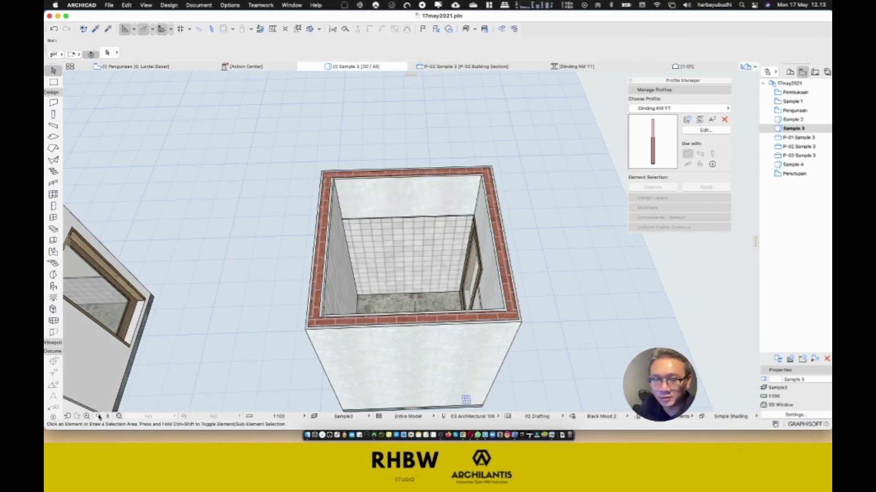
- Raise the inner tiling of the wall containing the door to the door frame's top, Tinggi Dinding 1 of 2200
click(98, 417)
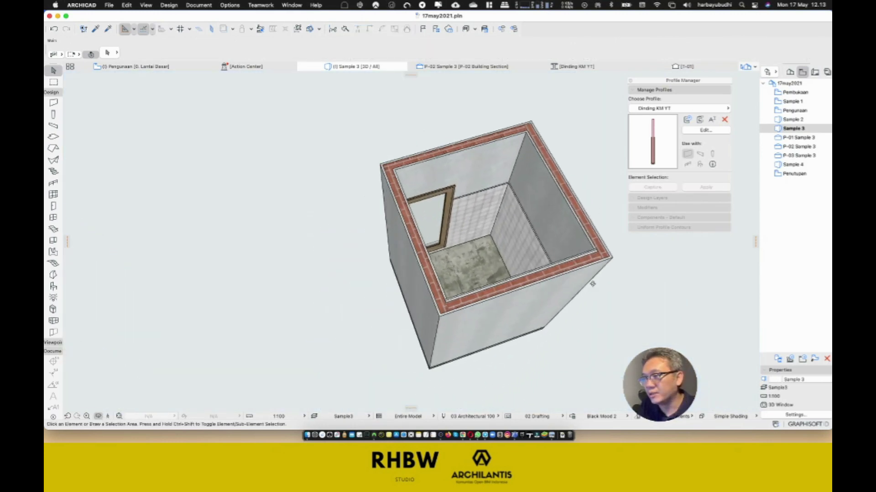
drag(593, 284, 554, 273)
scroll(441, 177, up, 10)
key(Escape)
click(414, 248)
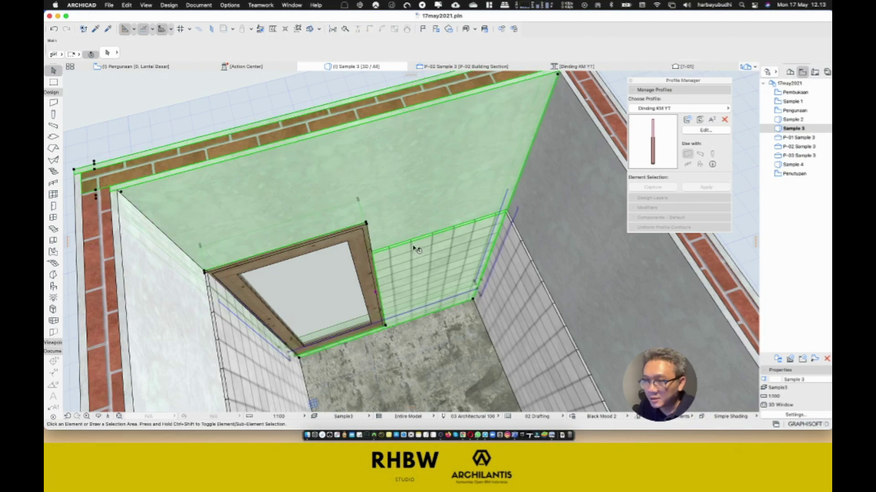
scroll(414, 248, up, 3)
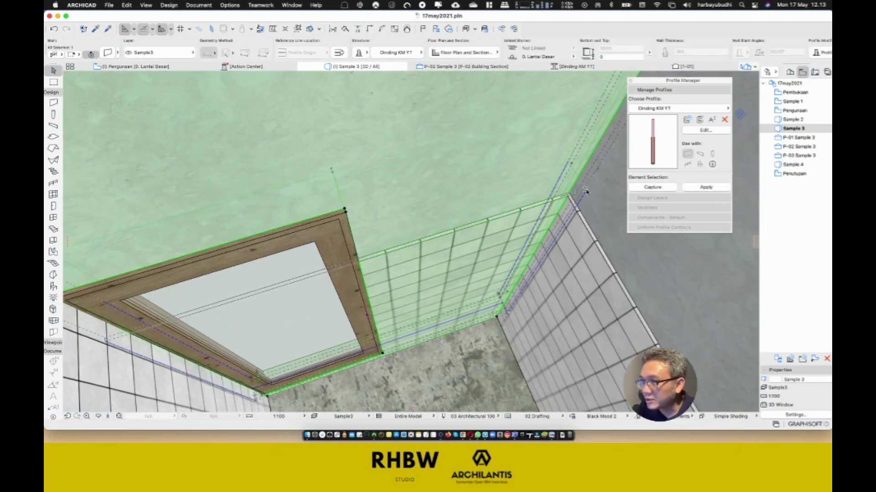
click(586, 191)
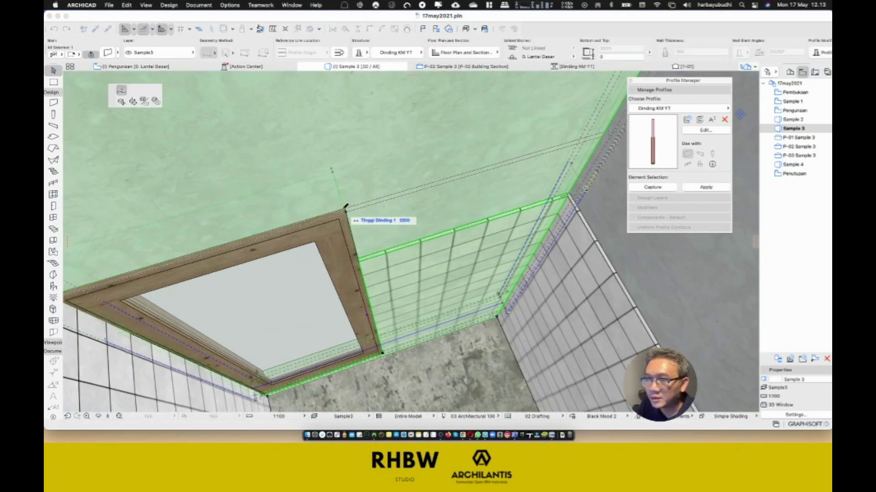
click(345, 210)
middle_drag(432, 209, 402, 220)
key(Escape)
- Raise the inner tiling, Tinggi Dinding 1, of the remaining half-tiled side wall level with the door wall's tiling
click(506, 235)
click(496, 186)
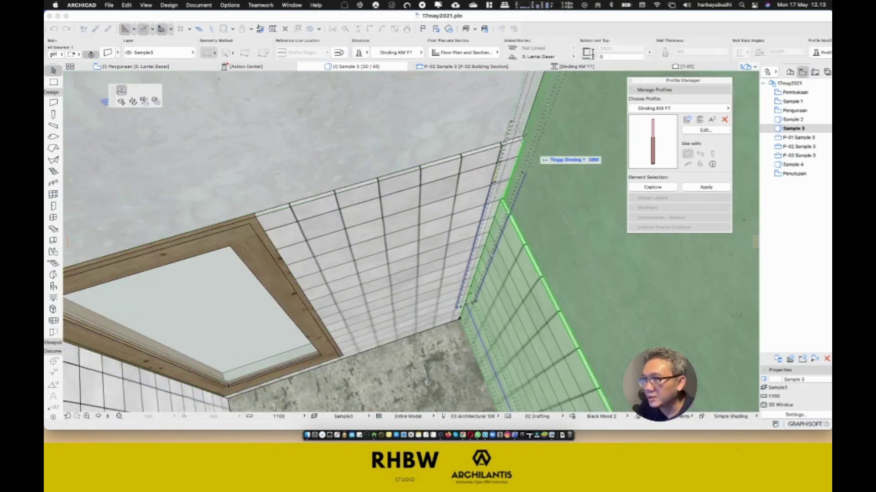
click(521, 138)
scroll(465, 198, down, 10)
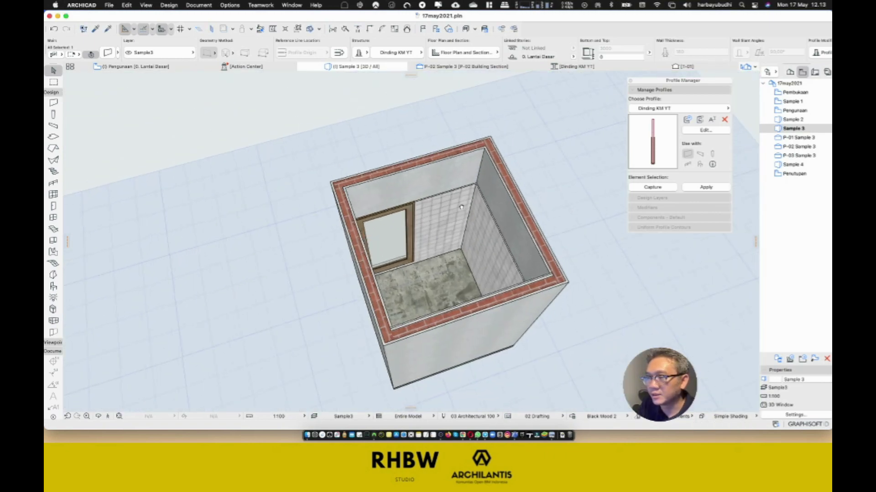
middle_drag(465, 199, 443, 201)
click(100, 416)
drag(221, 364, 300, 256)
drag(432, 286, 468, 303)
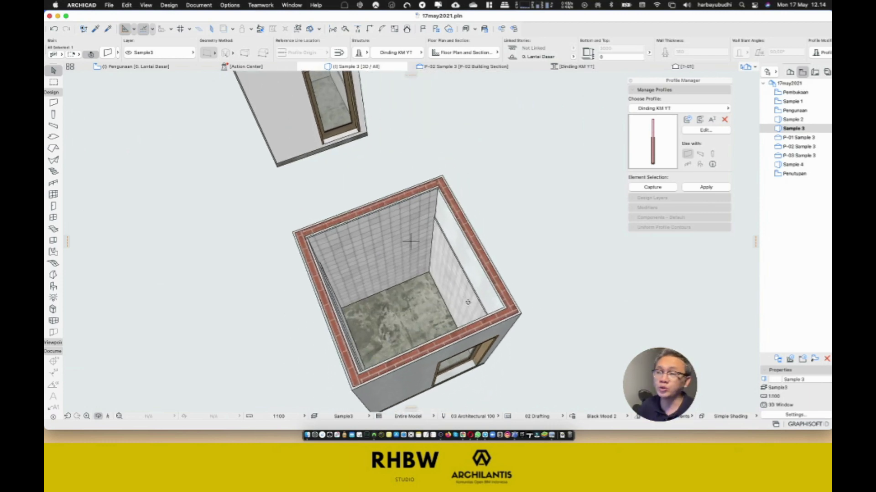
- Open the Sample 4 3D view and frame the kitchen cabinets from an elevated angle
double_click(783, 165)
mouse_move(411, 241)
mouse_down()
mouse_move(424, 236)
mouse_move(426, 310)
mouse_move(403, 253)
mouse_up()
scroll(404, 253, up, 5)
drag(398, 239, 415, 225)
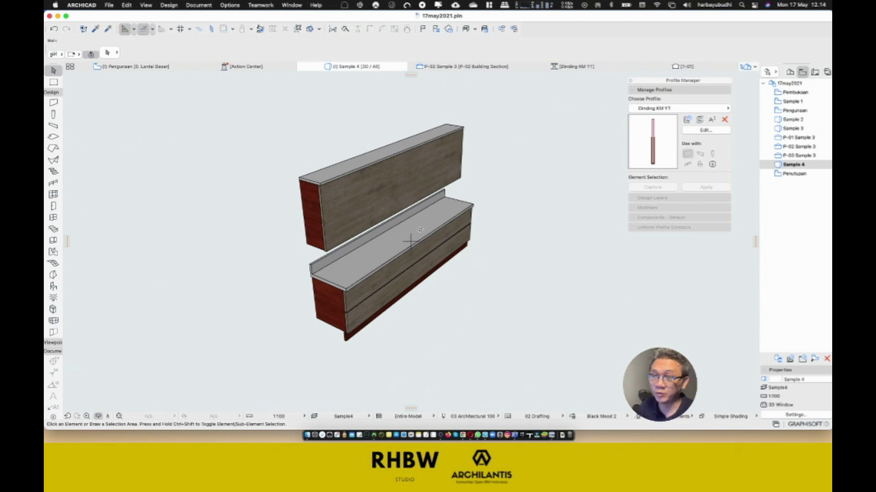
drag(421, 222, 419, 230)
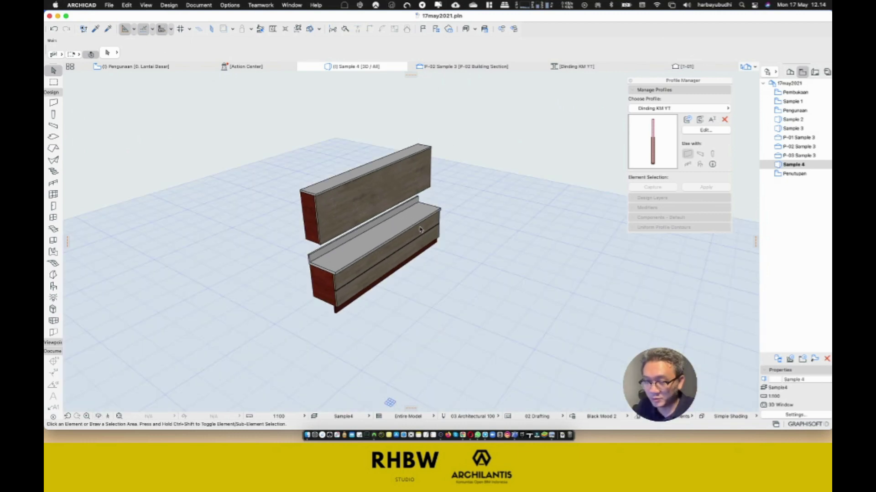
- Draw a three-segment U-shaped polywall beside the existing kitchen cabinets, using their picked-up Kitchen Set profile settings
alt+click(423, 159)
scroll(318, 235, down, 5)
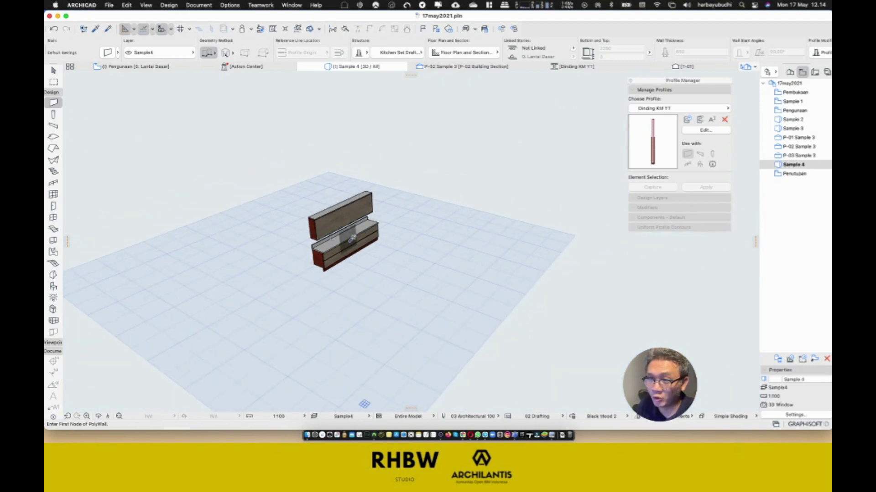
middle_drag(394, 252, 343, 256)
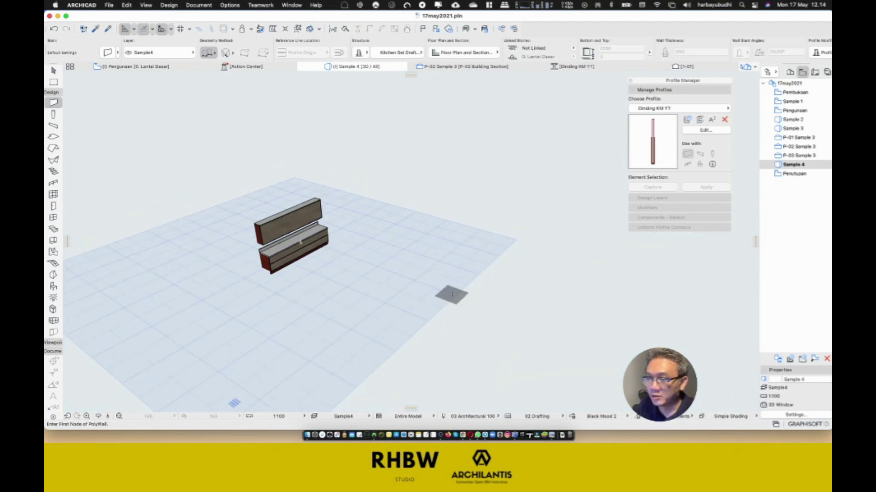
click(452, 294)
click(384, 270)
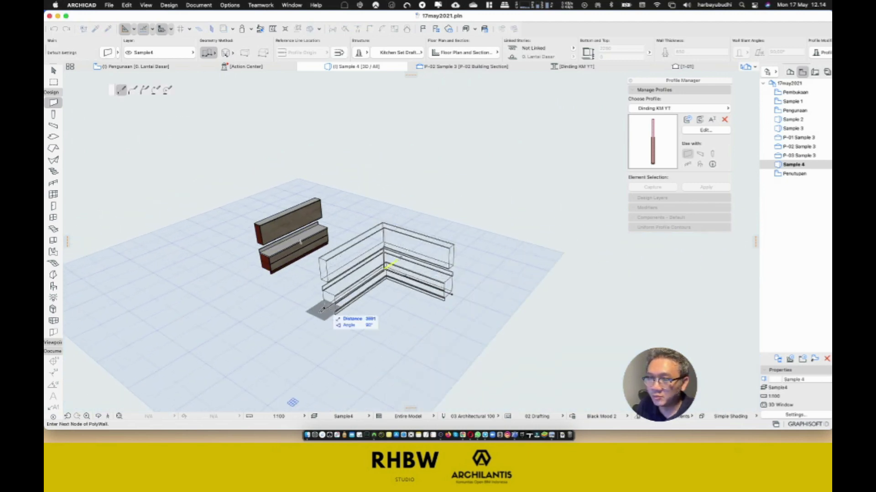
click(314, 315)
click(388, 345)
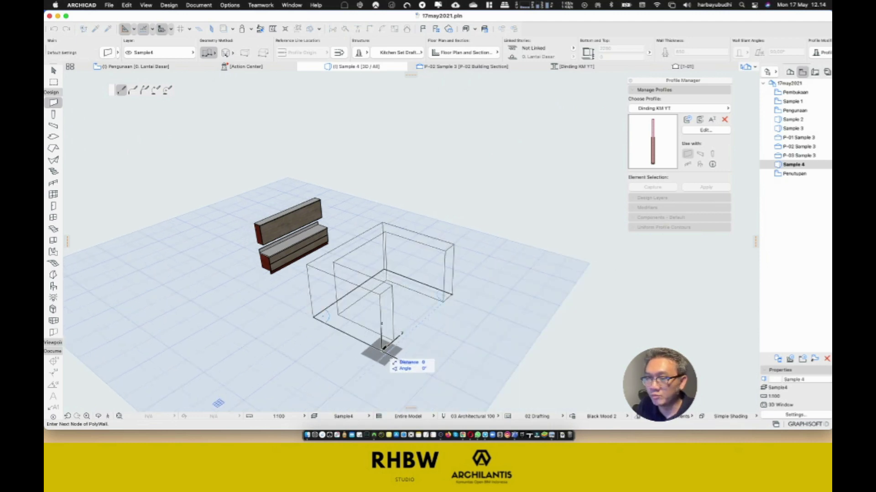
click(384, 348)
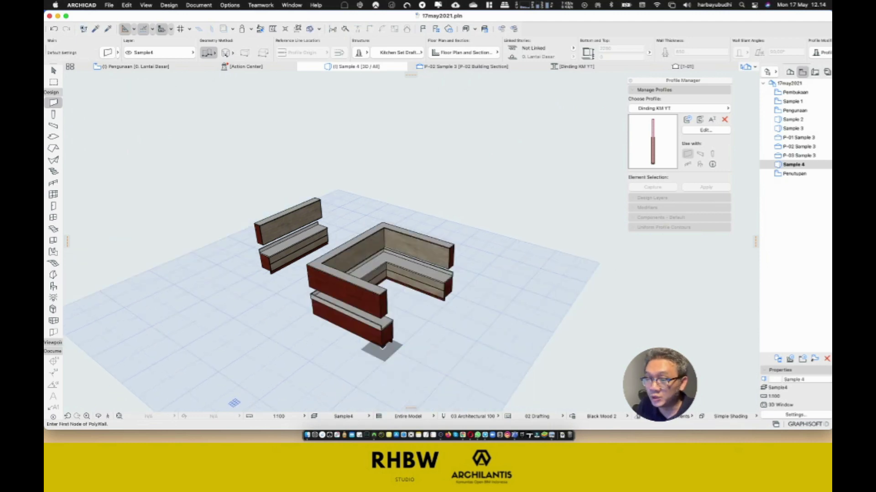
- Examine the U-shaped kitchen set from its open side, including its corners, wall cabinets and countertop end
click(98, 416)
drag(415, 313, 301, 240)
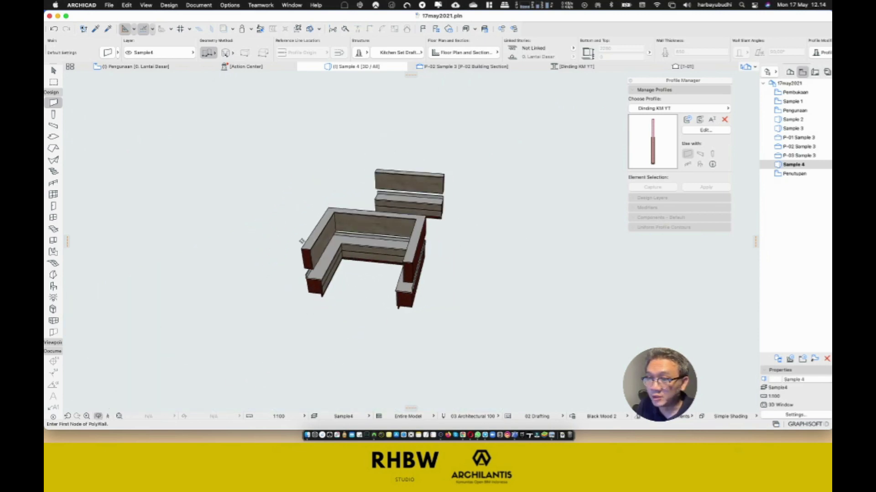
scroll(301, 240, up, 5)
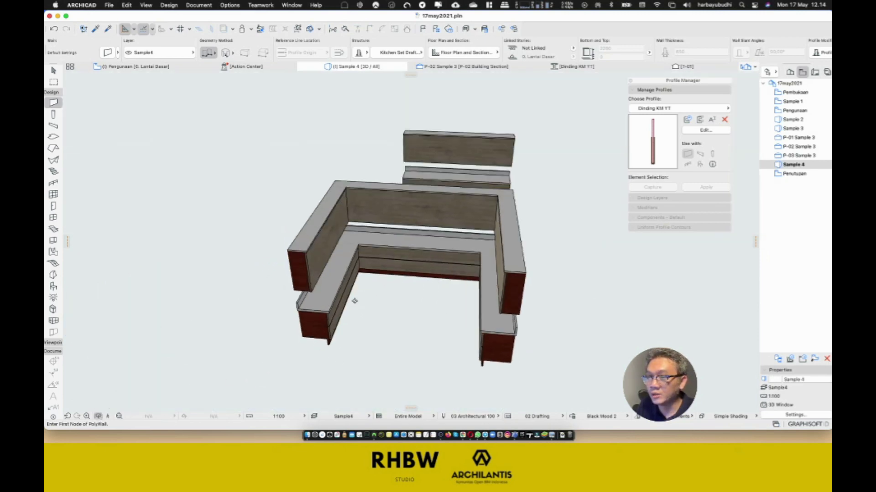
scroll(354, 301, up, 4)
drag(342, 326, 337, 298)
scroll(235, 214, up, 3)
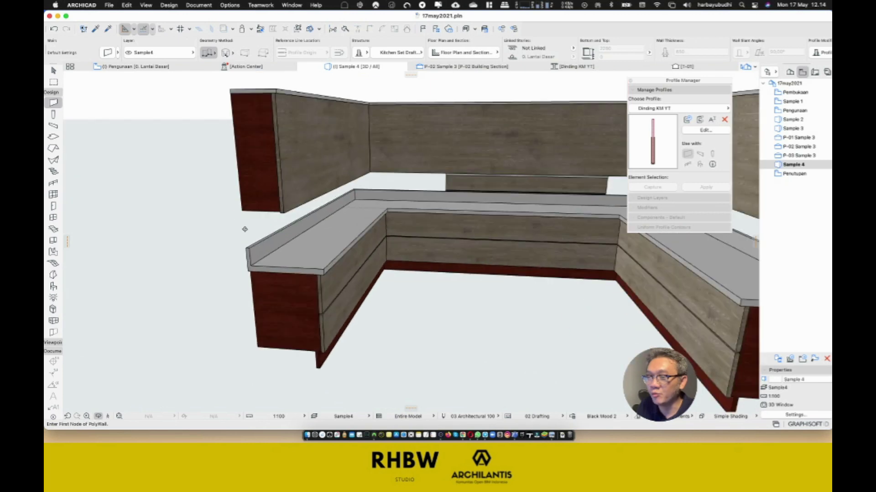
key(Escape)
key(Escape)
click(252, 249)
scroll(252, 249, up, 4)
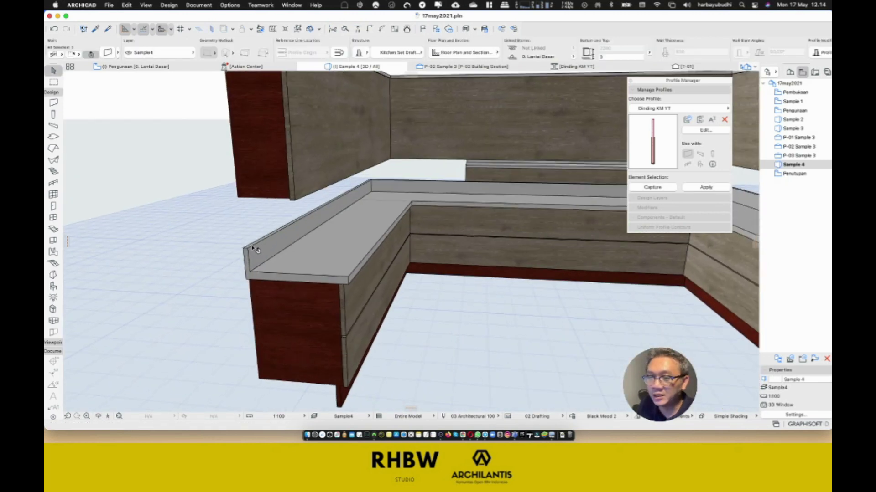
scroll(254, 250, up, 4)
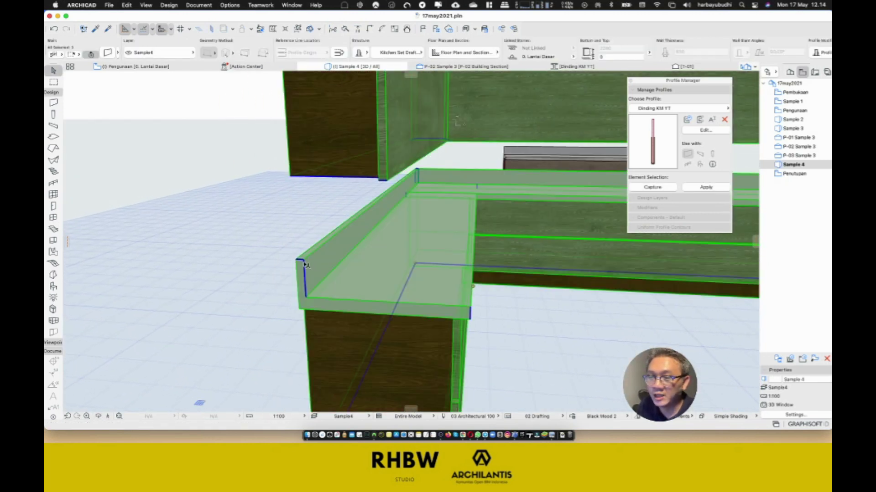
click(301, 261)
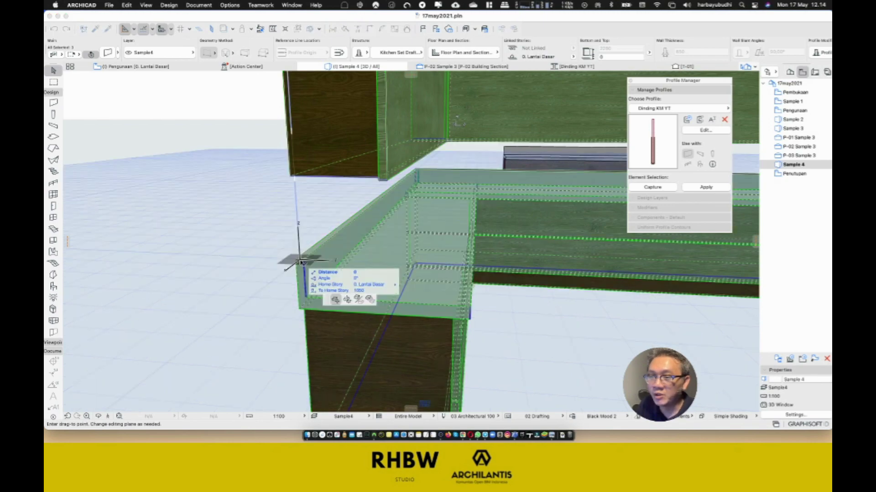
scroll(301, 261, up, 3)
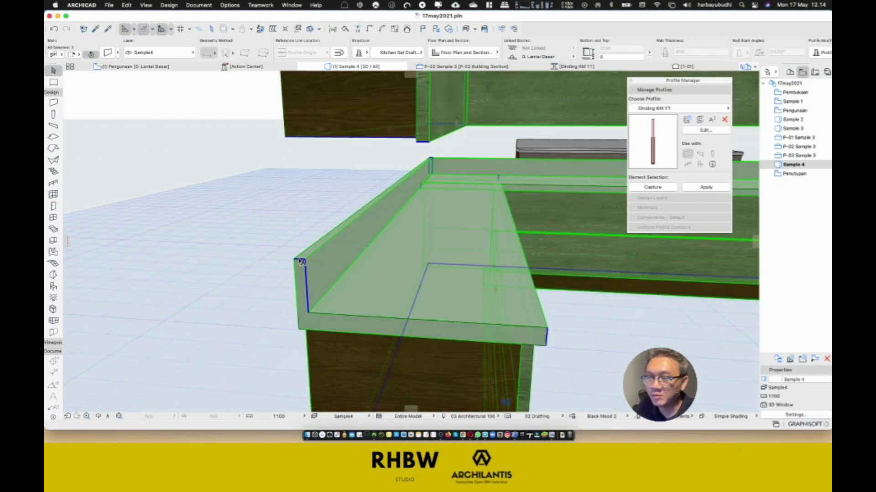
click(299, 261)
scroll(302, 267, up, 2)
click(300, 259)
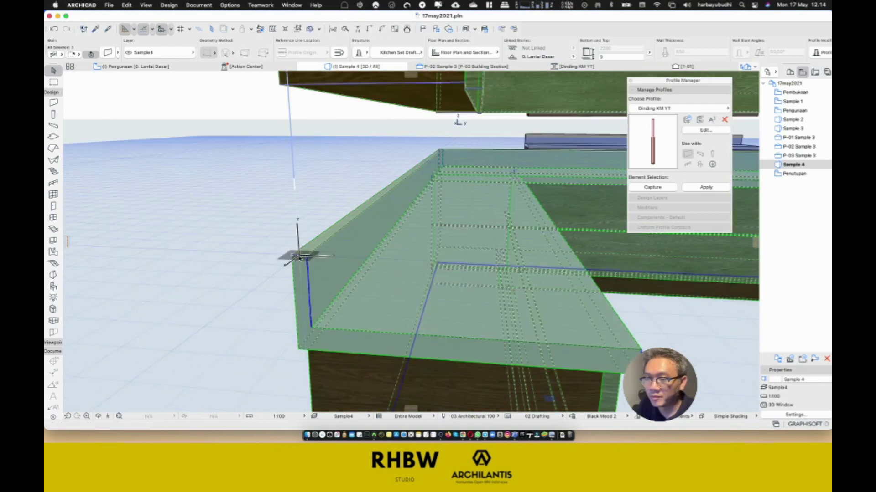
scroll(362, 260, down, 8)
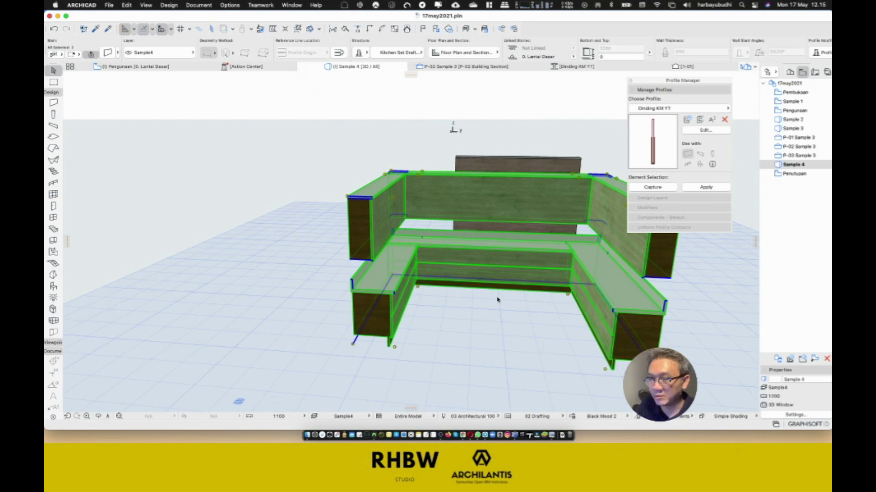
click(478, 297)
- Raise the backsplash of the kitchen's left run from its top edge to the underside of the wall cabinet
scroll(373, 287, up, 4)
click(367, 287)
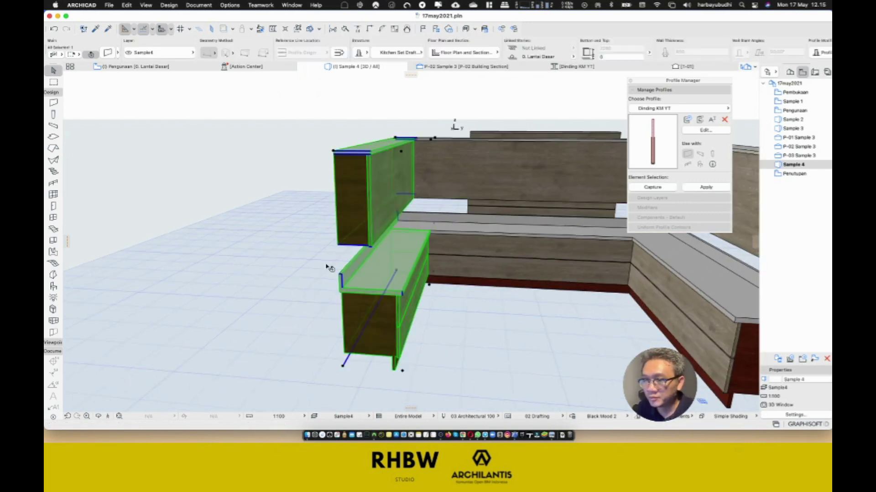
scroll(336, 266, up, 10)
click(384, 347)
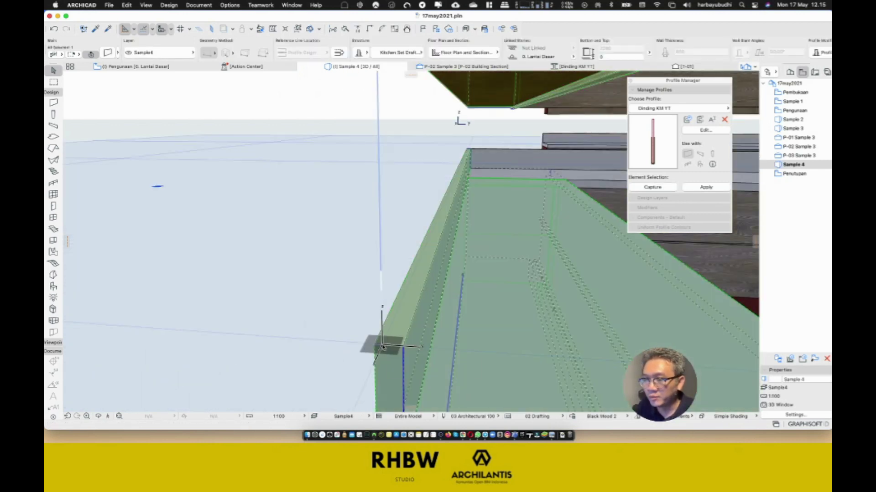
scroll(365, 329, down, 6)
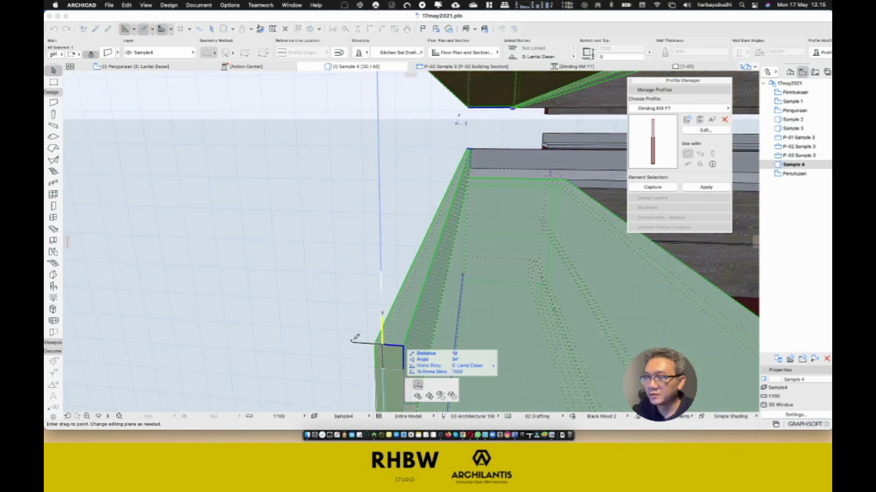
click(368, 238)
- Deepen the countertop of the kitchen's middle run by pulling its front edge out past the base cabinet fronts
shift+middle_drag(493, 260, 307, 238)
click(328, 209)
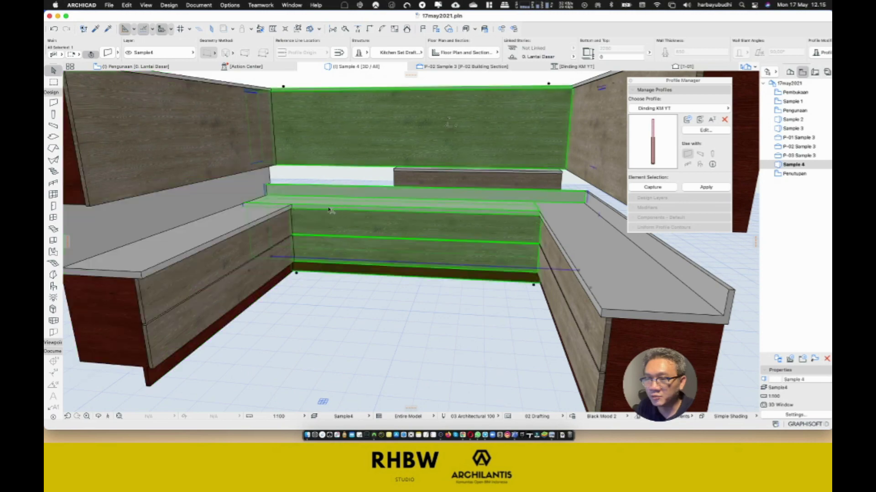
scroll(541, 211, up, 6)
scroll(550, 238, down, 3)
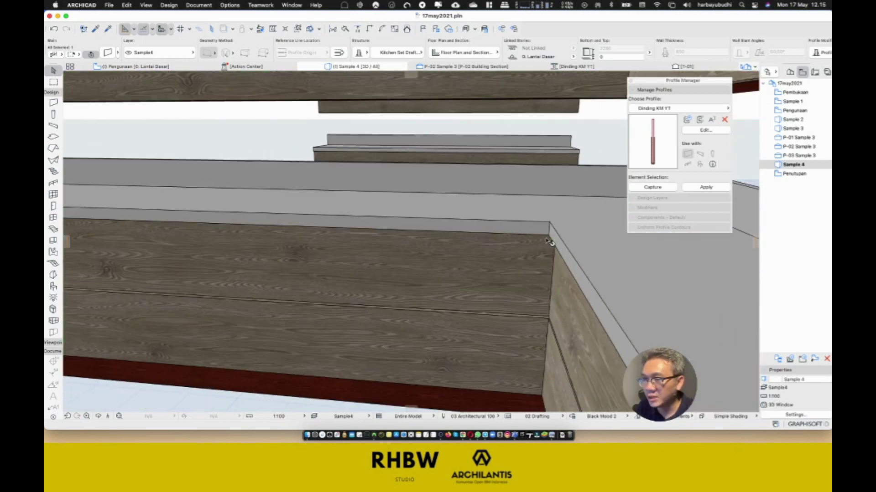
middle_drag(130, 219, 412, 261)
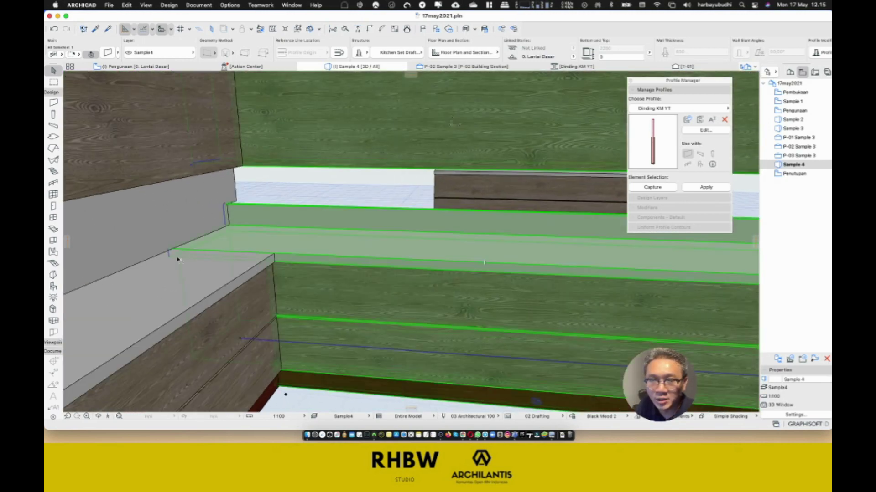
click(169, 251)
click(203, 292)
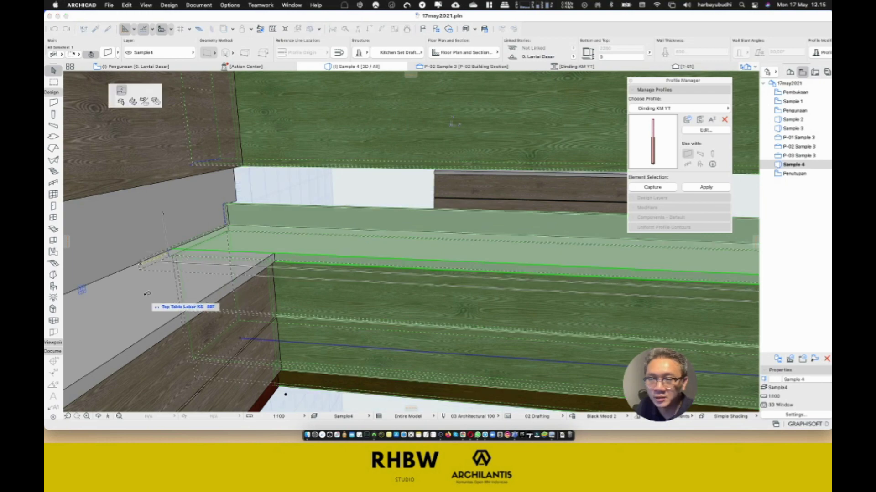
scroll(192, 289, down, 4)
scroll(206, 281, down, 3)
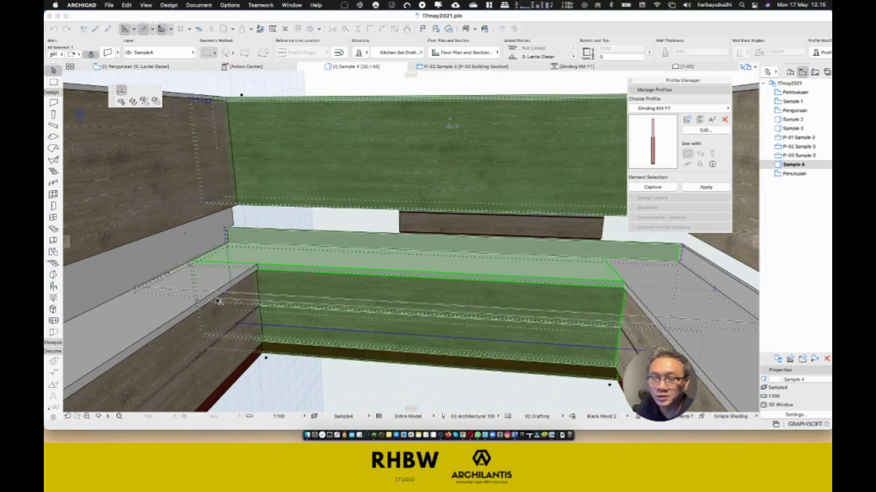
click(219, 298)
scroll(416, 277, down, 3)
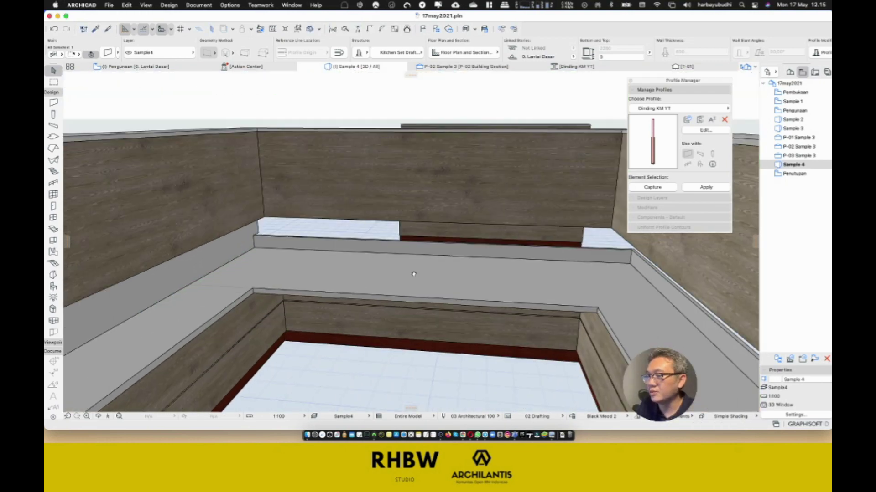
- Raise the underside of the right run's wall cabinet body and align the lower edge of its door with it
middle_drag(416, 278, 252, 182)
middle_drag(425, 156, 446, 172)
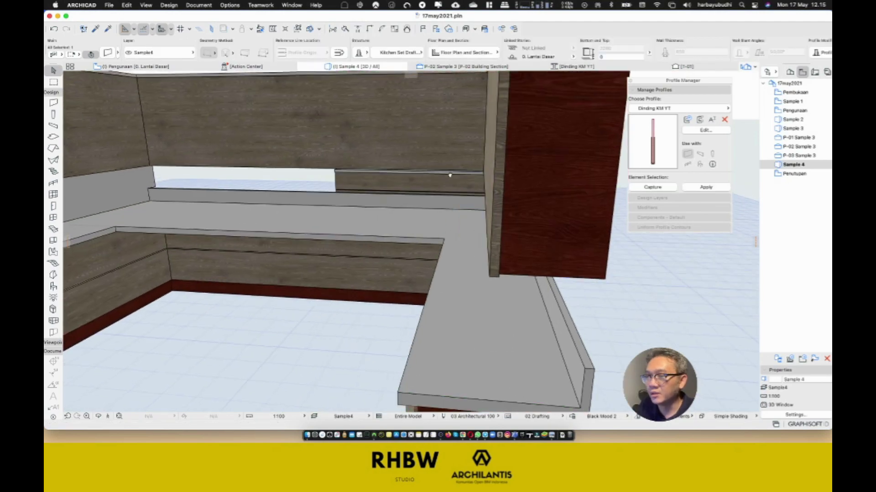
click(538, 278)
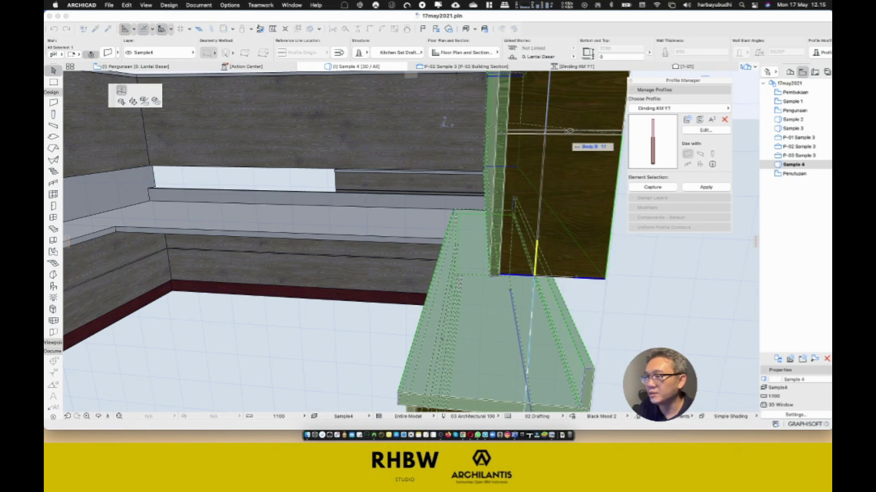
click(509, 132)
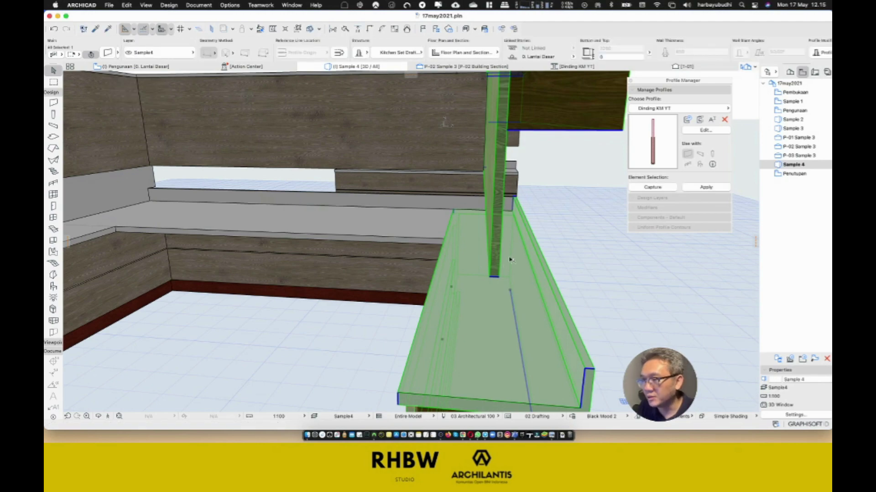
click(495, 278)
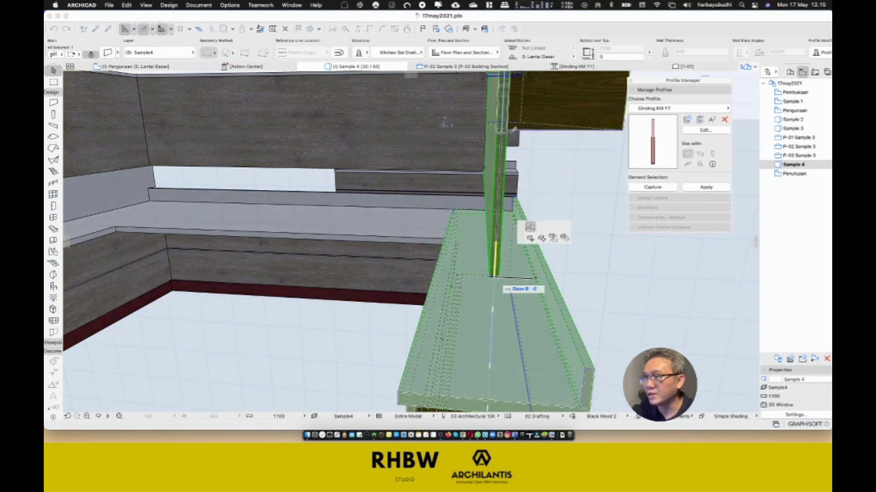
key(Escape)
key(Escape)
- Shorten the right run of the U-shaped kitchen set by moving its open end back along the base cabinets
scroll(524, 245, down, 5)
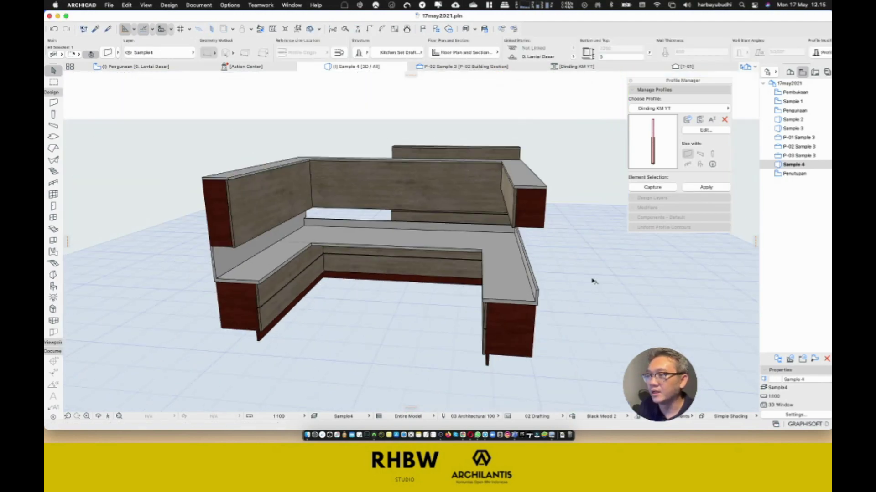
click(98, 417)
drag(411, 241, 508, 335)
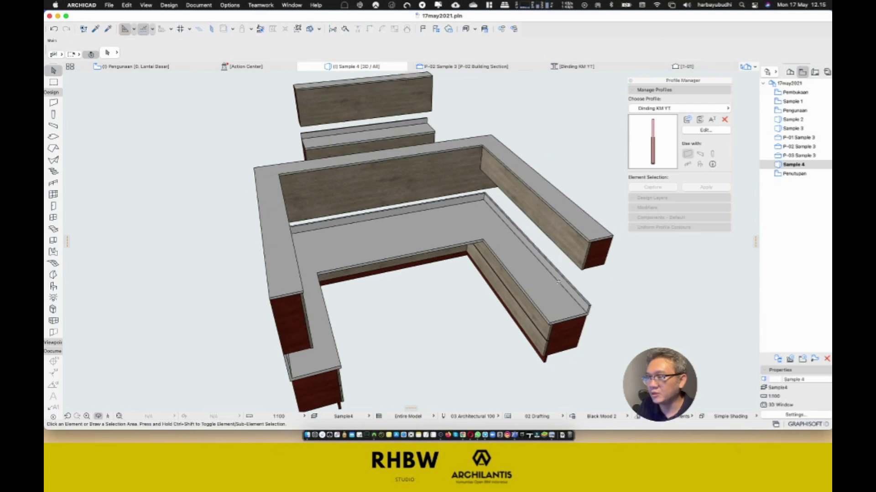
key(Escape)
click(605, 257)
click(577, 357)
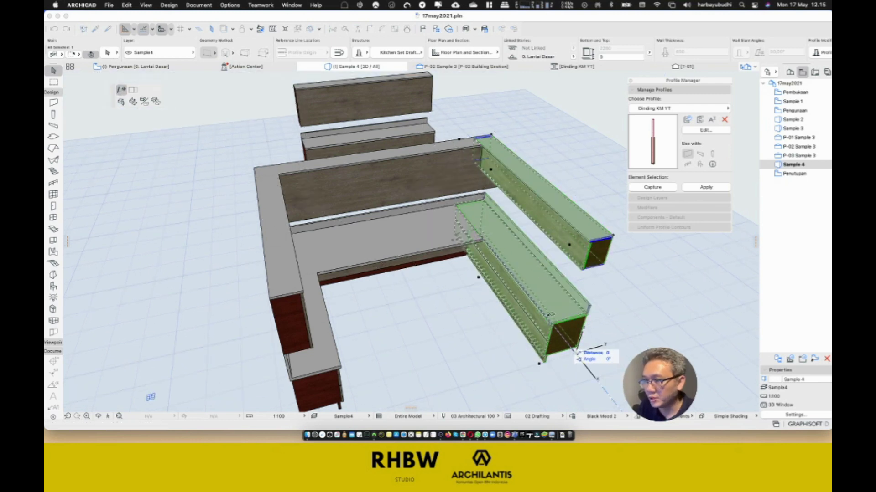
click(532, 293)
click(616, 318)
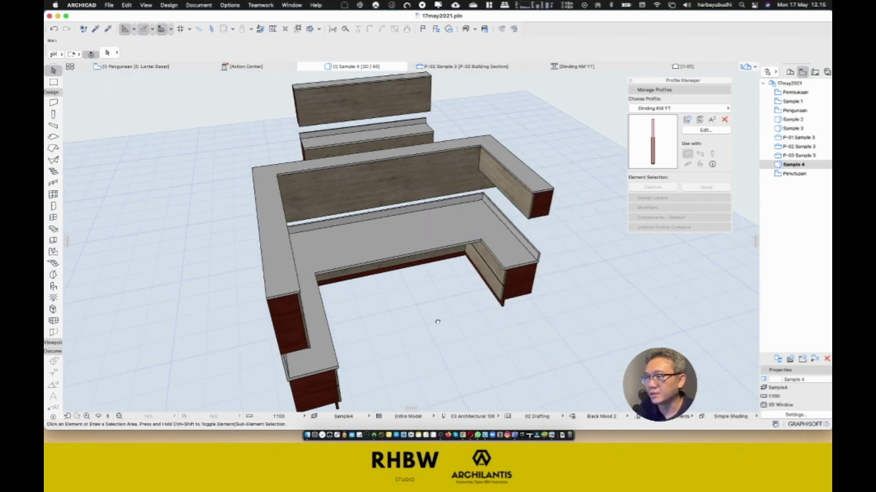
middle_drag(439, 324, 391, 316)
click(97, 416)
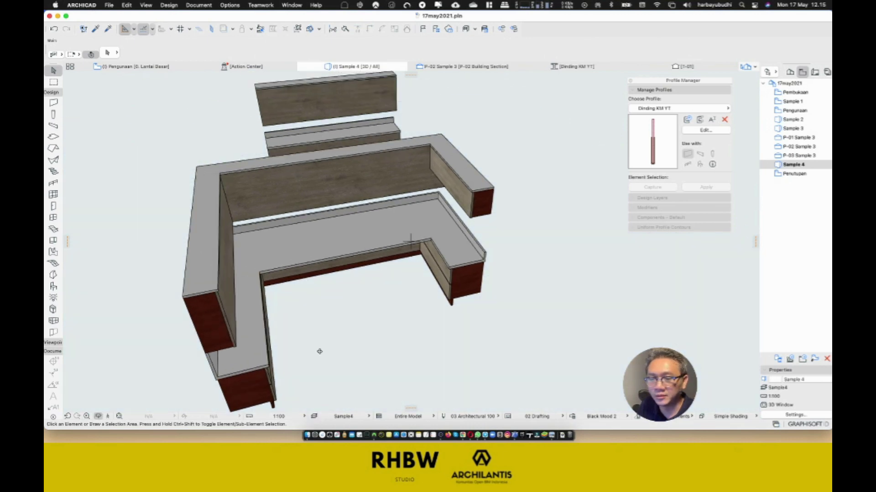
drag(395, 303, 481, 270)
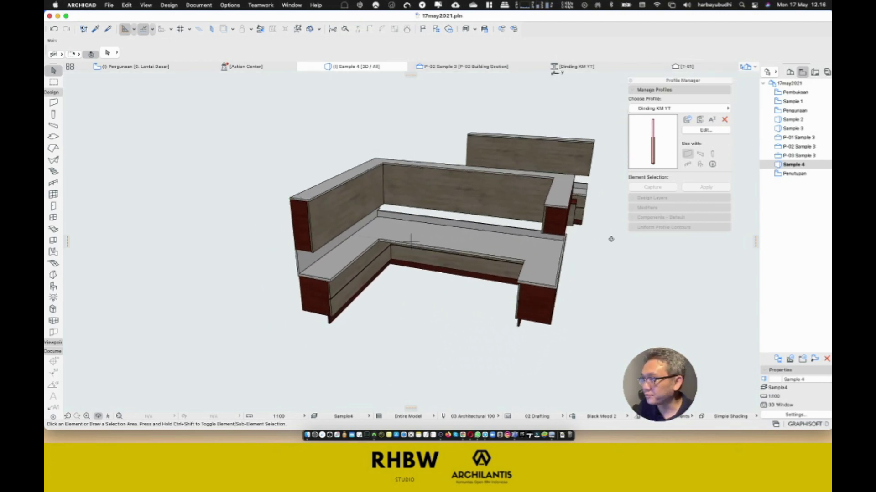
- Open the Penutupan view and close the Profile Manager
click(795, 174)
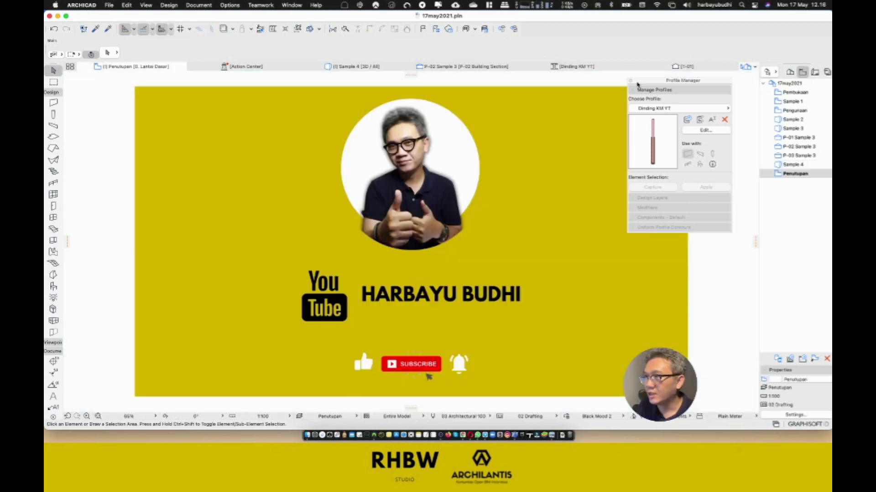
click(630, 81)
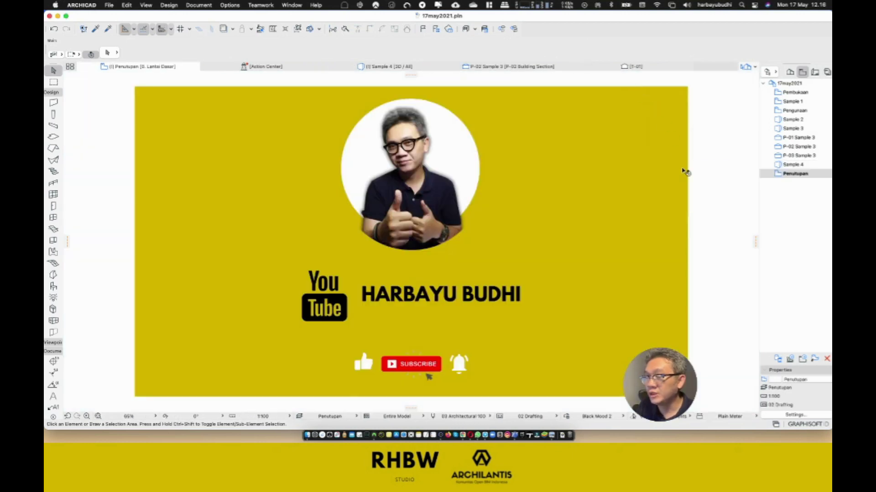